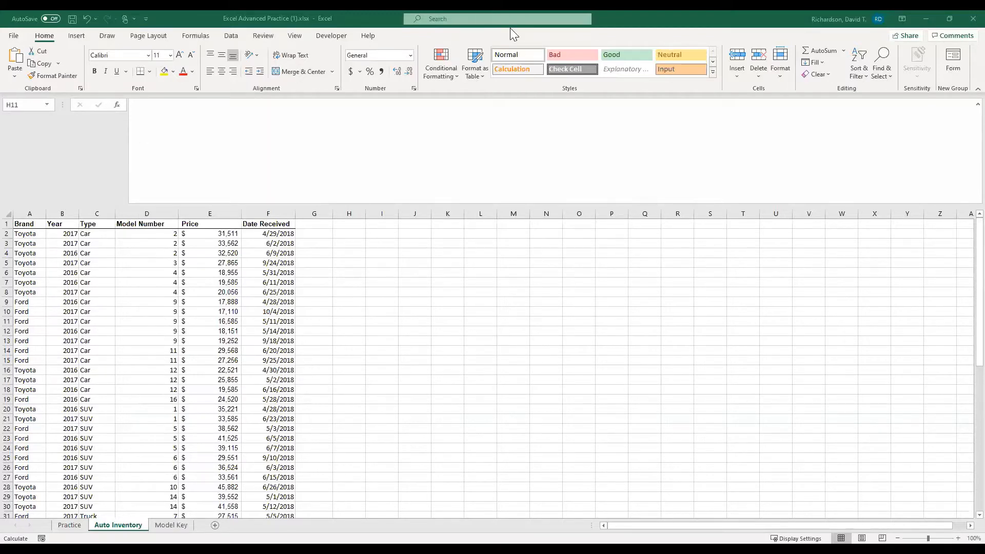
Look through the available commands for formatting, inserting, formulas, data, review, view and page layout.
left_click(51, 37)
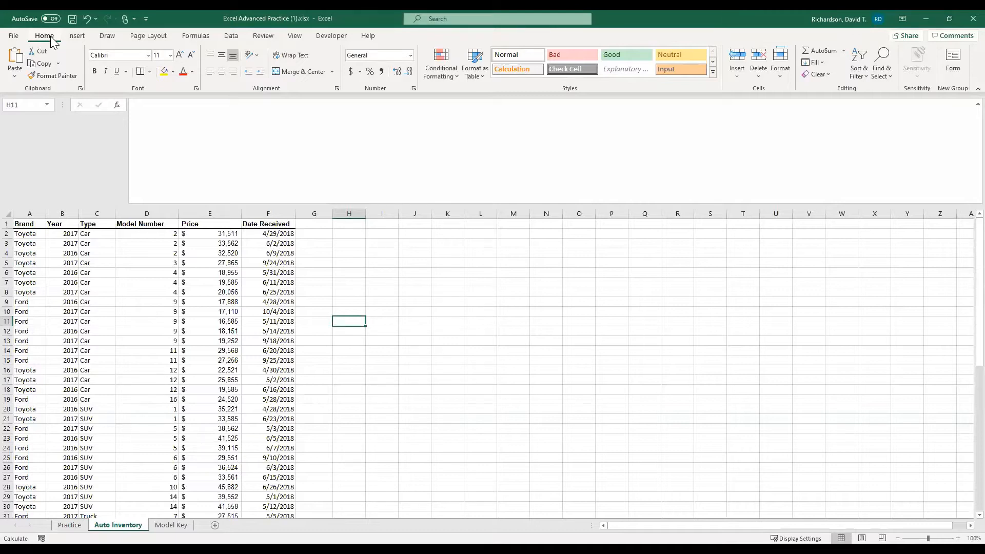
left_click(77, 37)
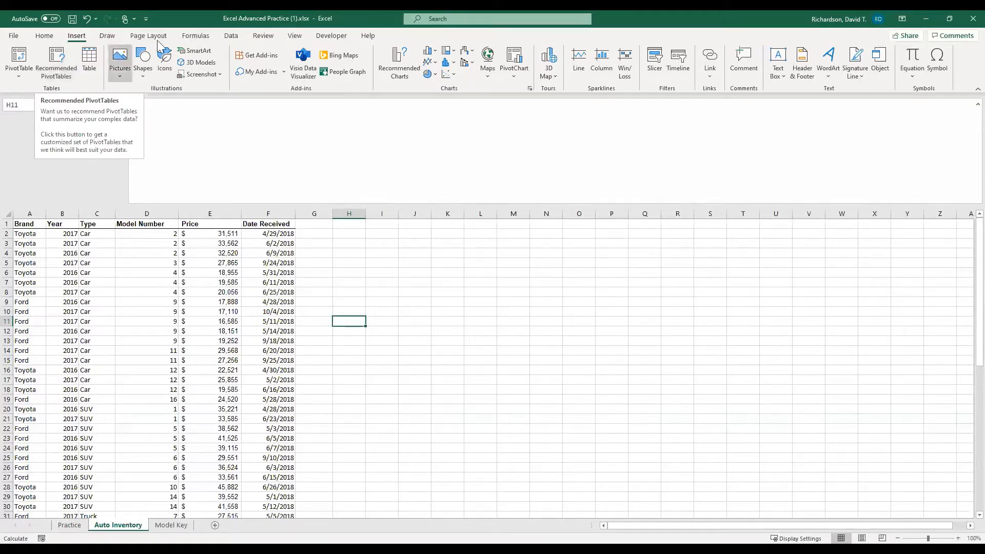
left_click(194, 36)
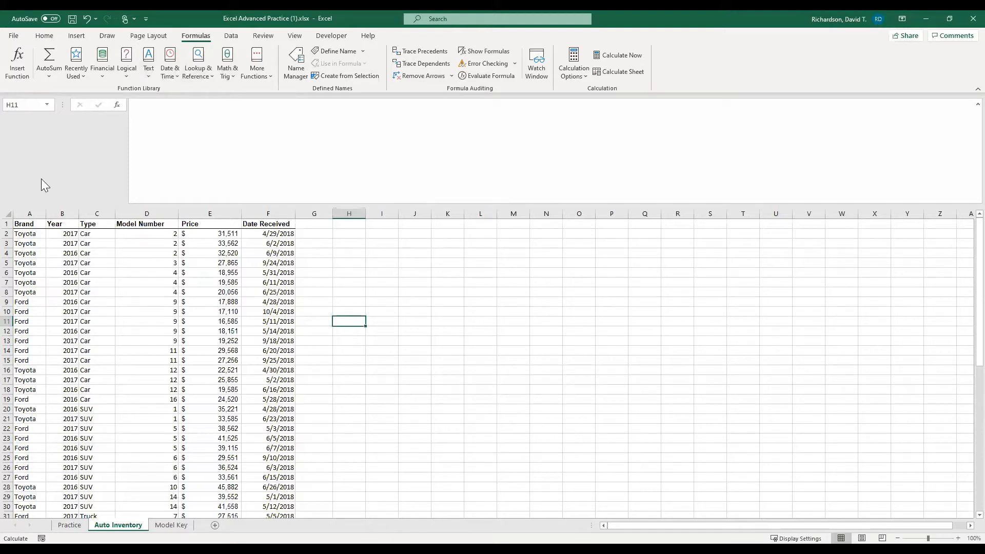
left_click(232, 35)
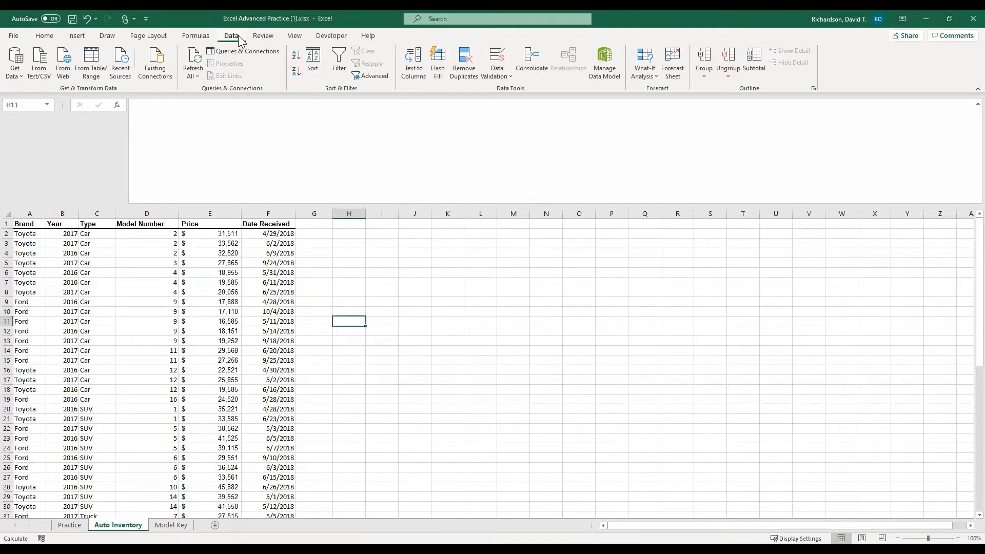
left_click(258, 40)
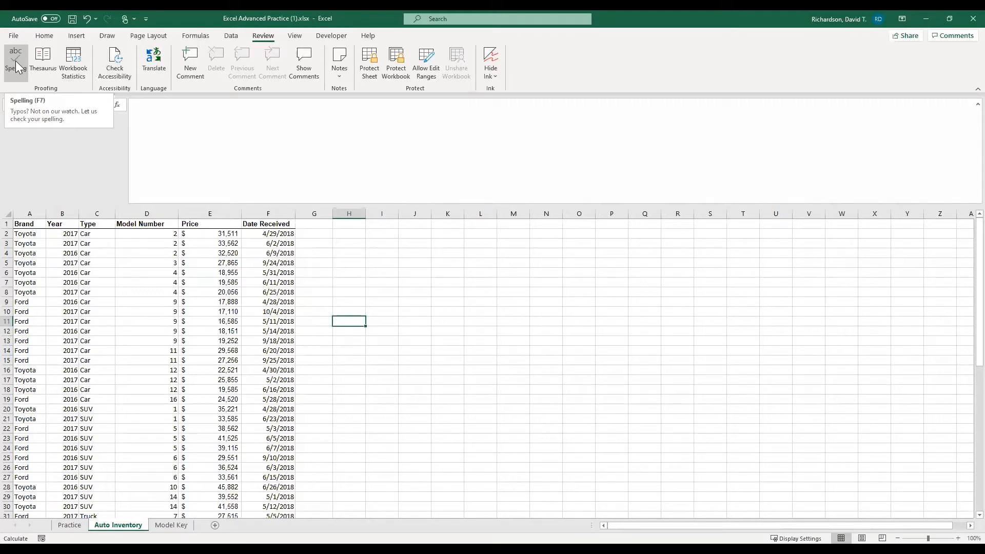
left_click(294, 36)
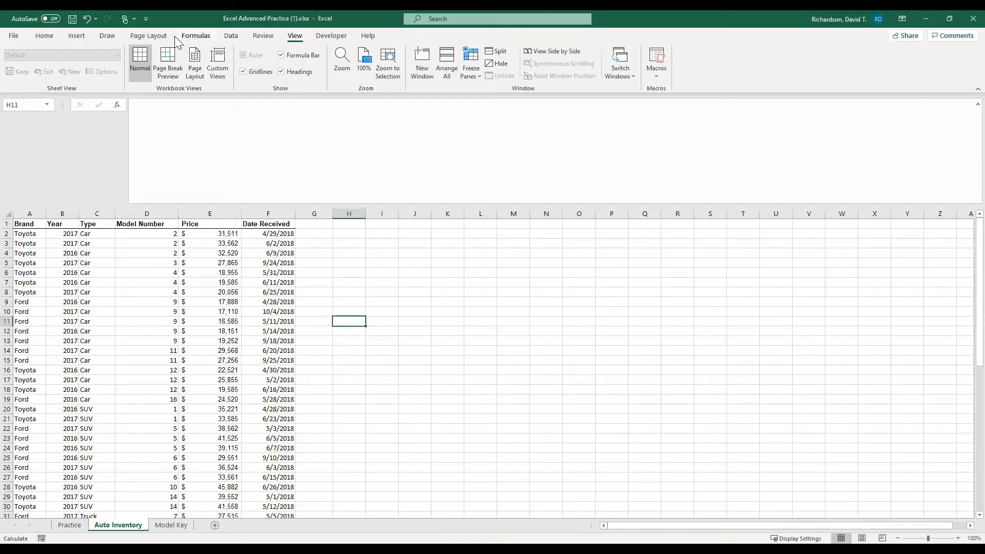
left_click(151, 35)
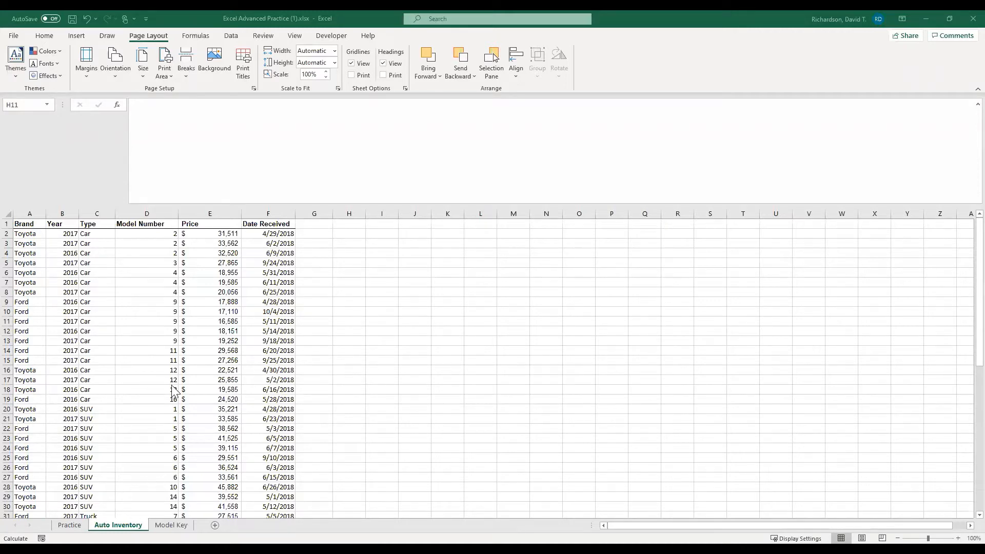
View the Practice and Model Key worksheets and return to the Auto Inventory sheet.
left_click(69, 524)
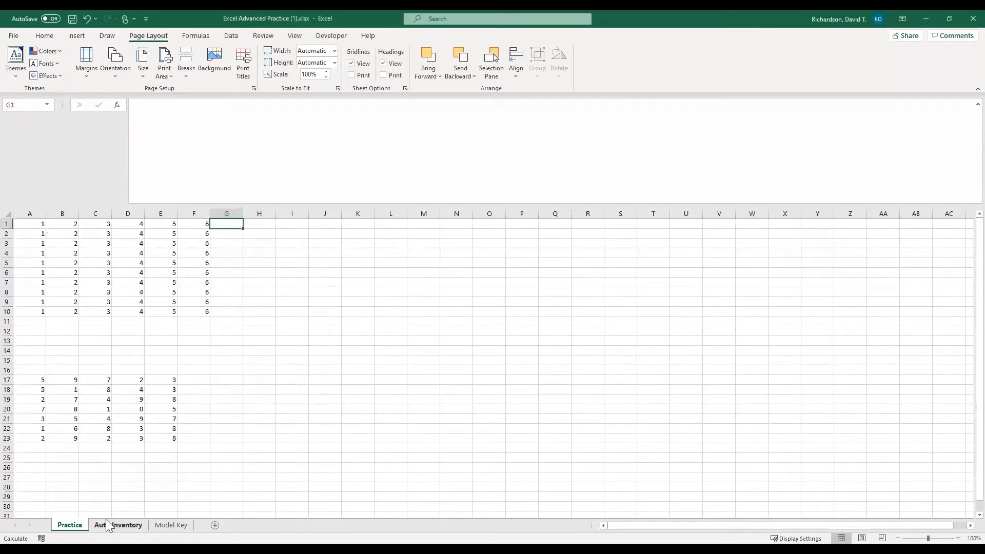
left_click(124, 525)
left_click(158, 525)
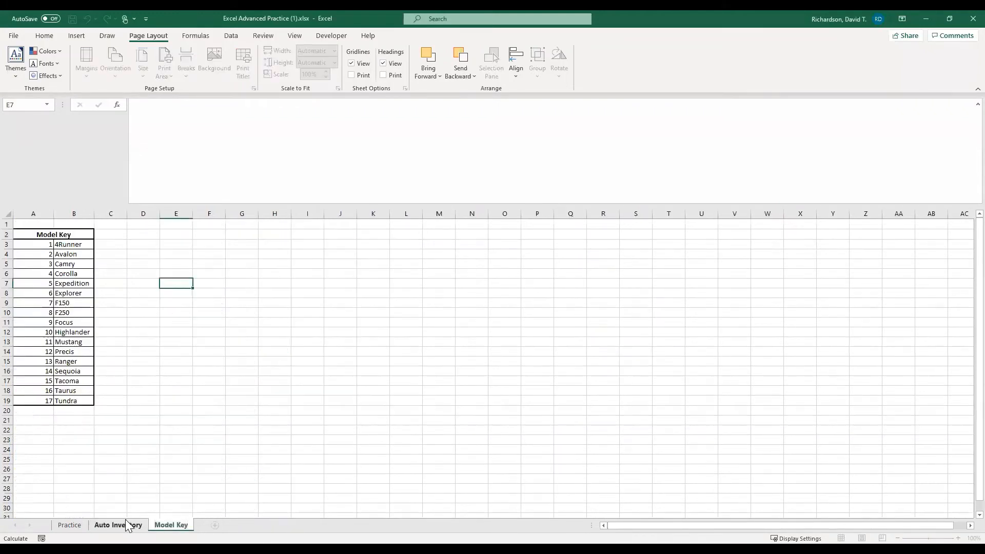
left_click(123, 525)
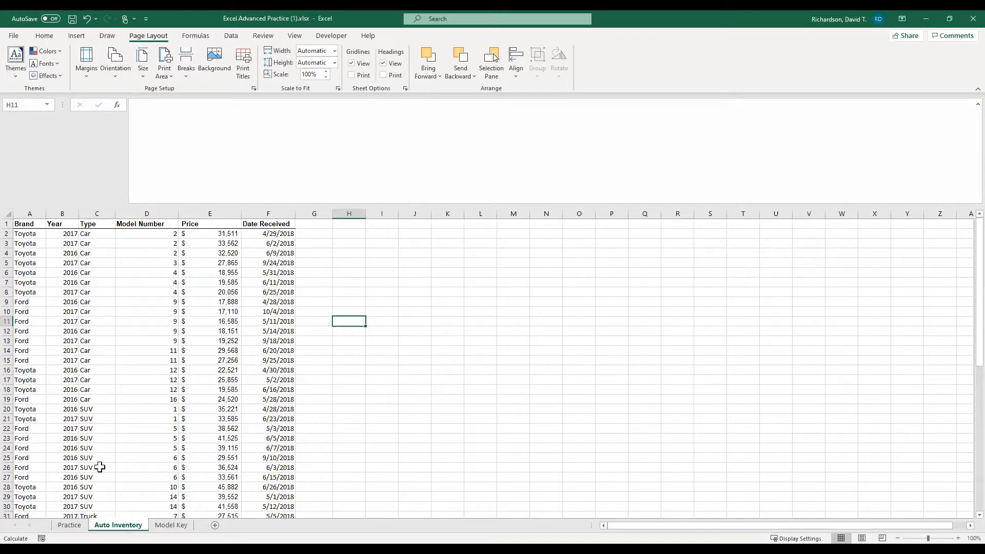
View the detailed font settings in Format Cells and close them without changing anything.
left_click(493, 57)
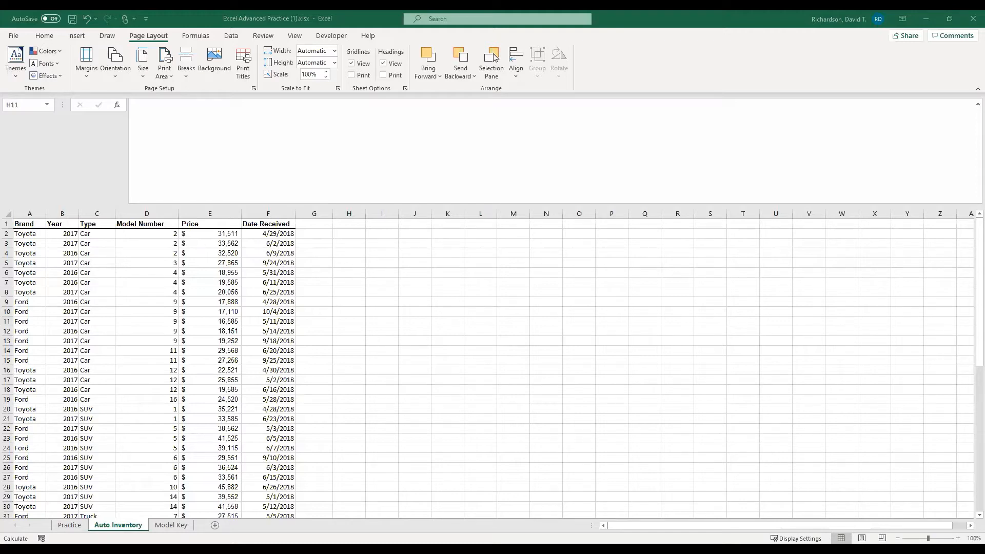
left_click(44, 35)
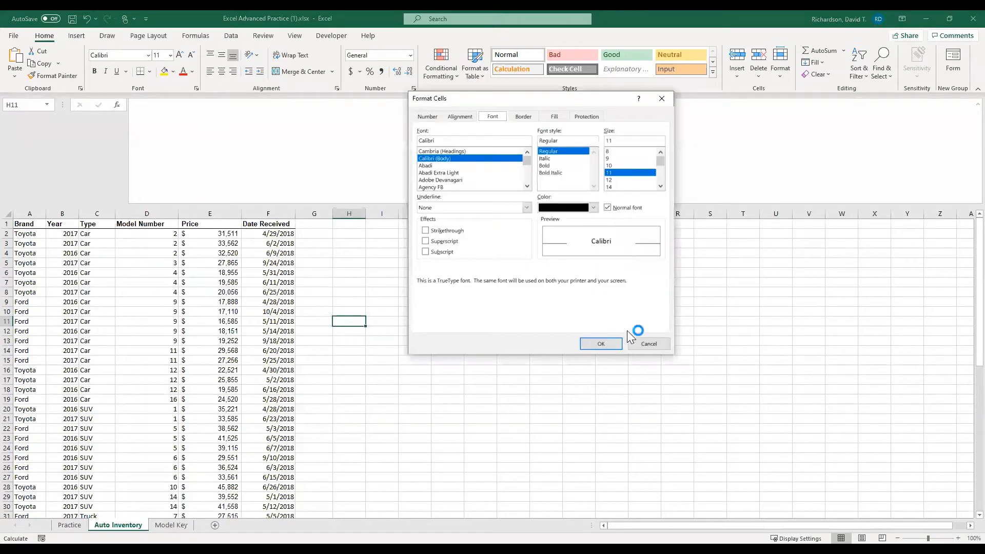
left_click(663, 98)
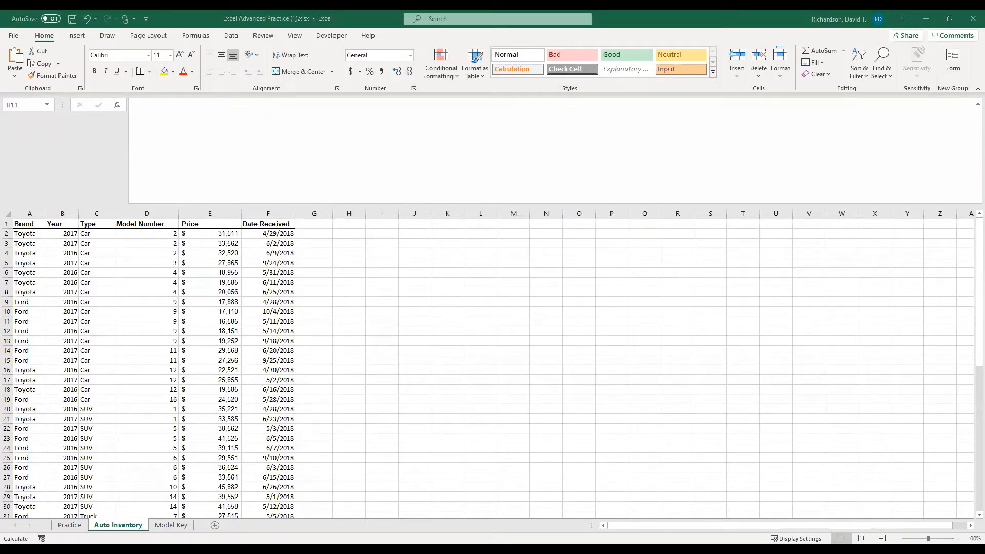
Select the whole Model Number column, the whole of row 3, and finally only cell D3 in Auto Inventory.
left_click(151, 243)
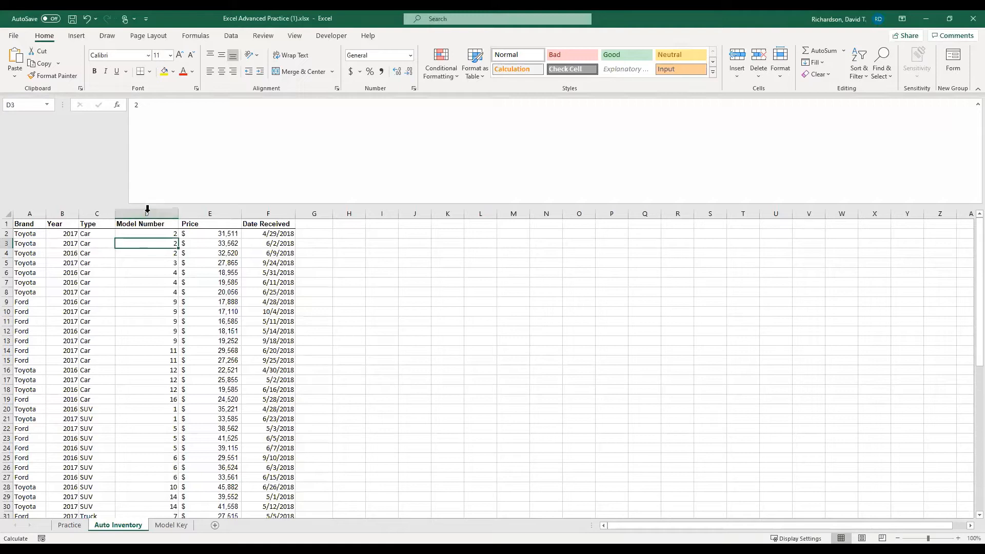
left_click(141, 209)
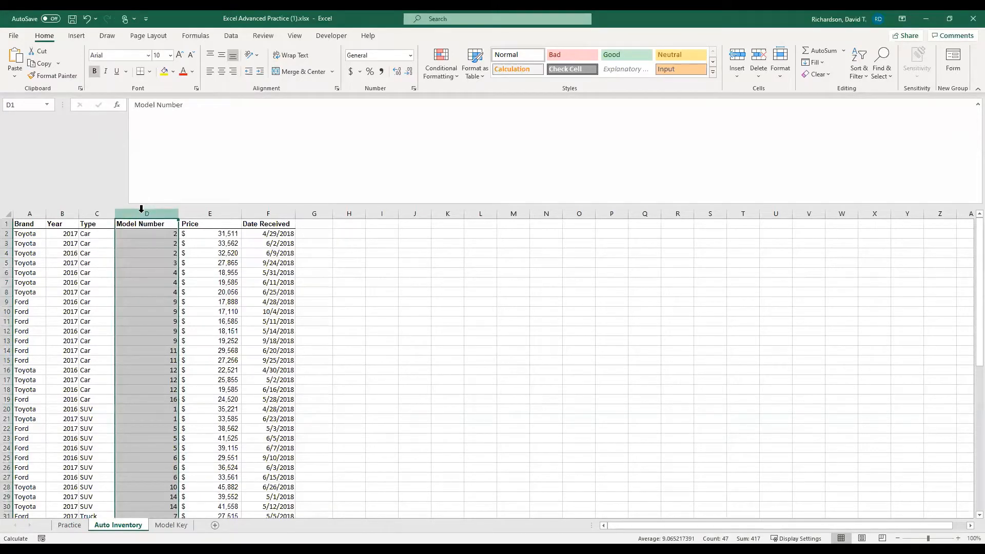
left_click(141, 243)
left_click(10, 244)
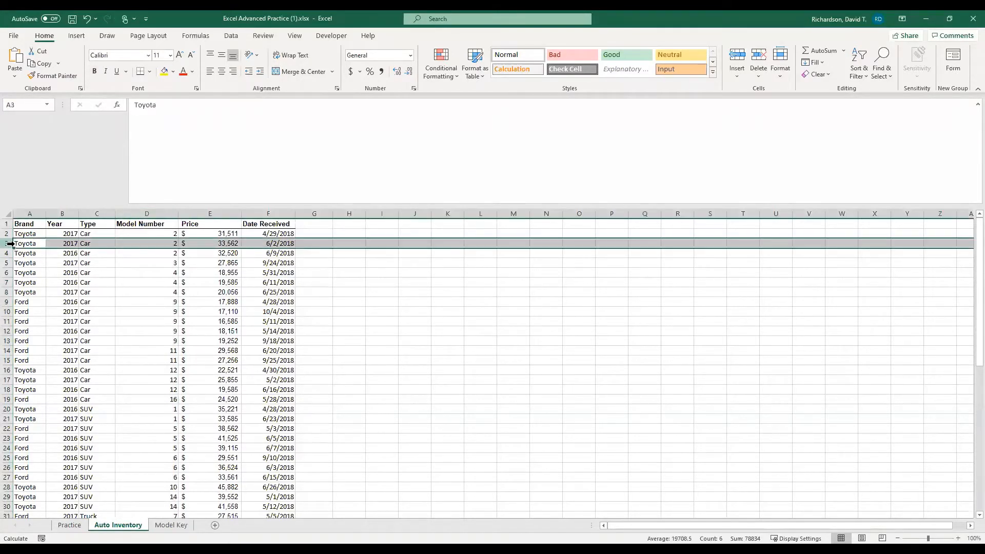
left_click(130, 243)
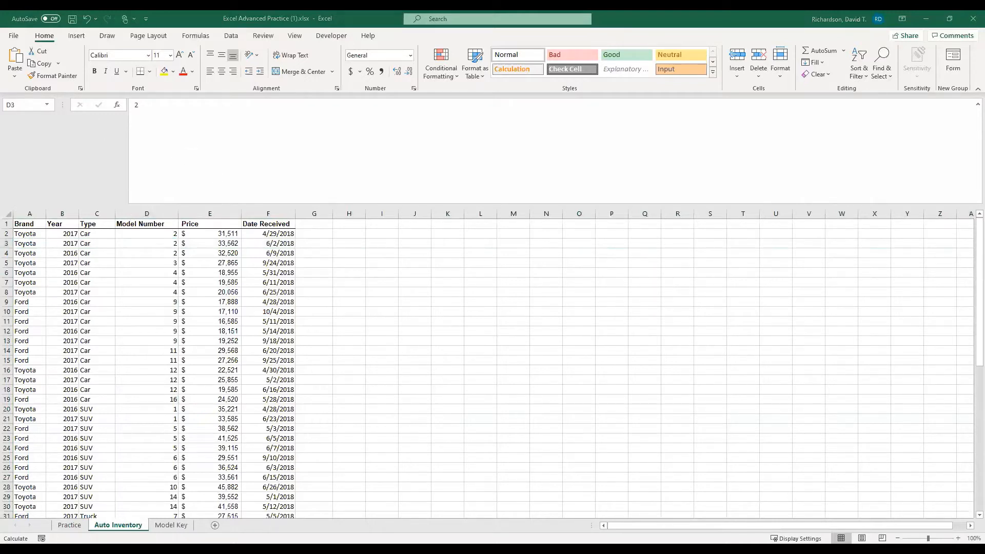
On the Practice sheet, draft the arithmetic expression 1 + 2 with an equals sign in cell G1.
left_click(70, 525)
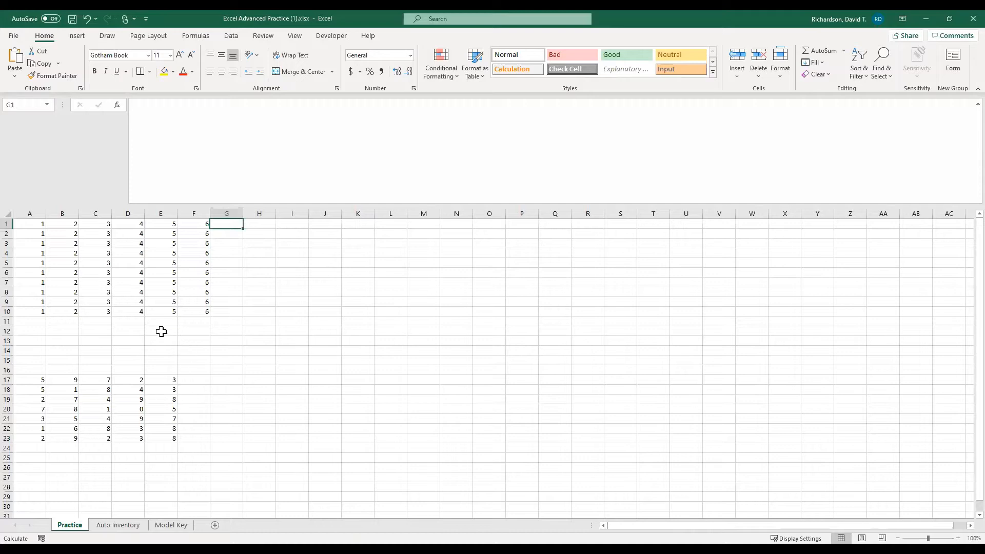
left_click(210, 143)
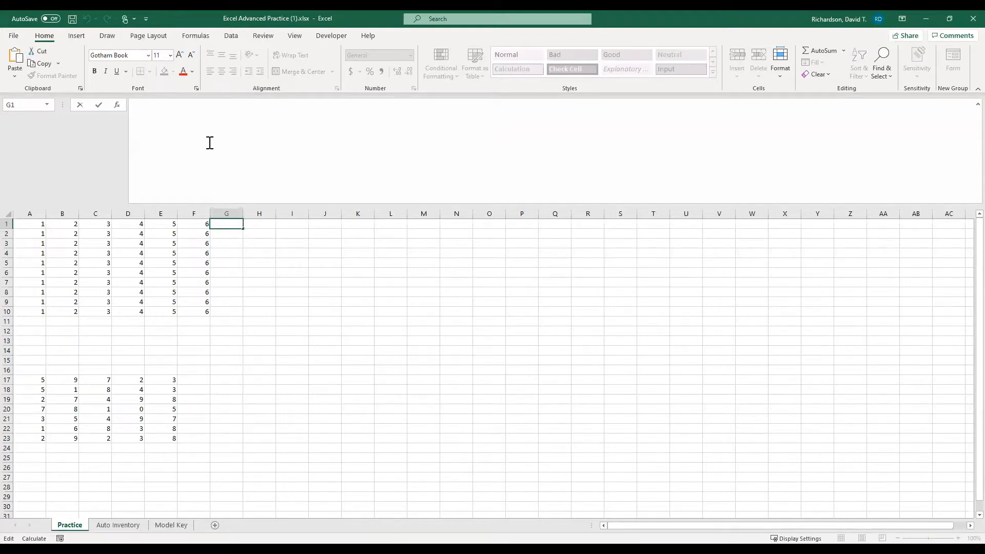
type("x")
type(" = 1 {")
type(" 2")
type(" 1 _")
key("BackSpace")
type("+2 -")
key("BackSpace")
type("=1+2")
Clean up the entry in G1, removing stray characters and the leading space, so it calculates as = 1 + 2.
left_click_drag(144, 105, 134, 108)
key("BackSpace")
left_click_drag(185, 105, 159, 103)
key("BackSpace")
key("Return")
key("Up")
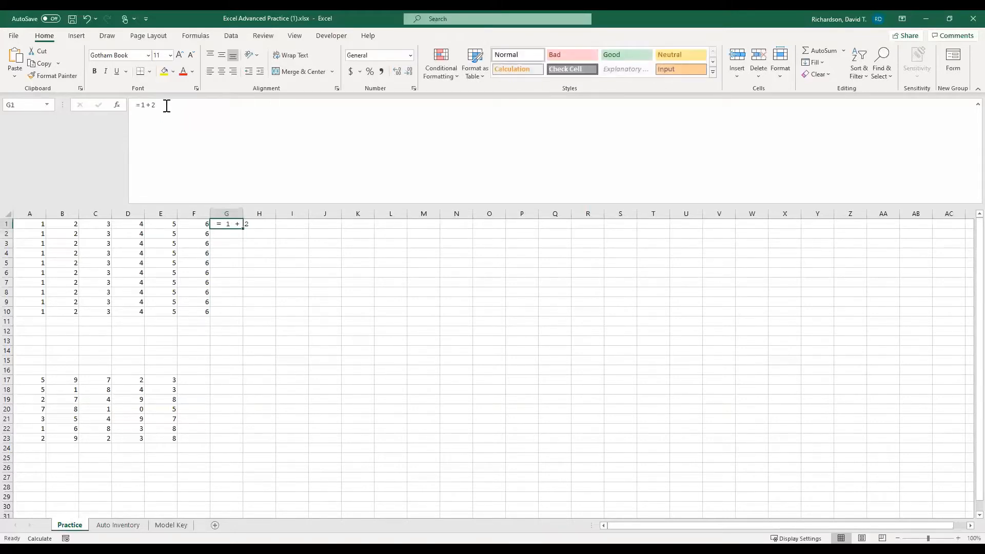
left_click(135, 110)
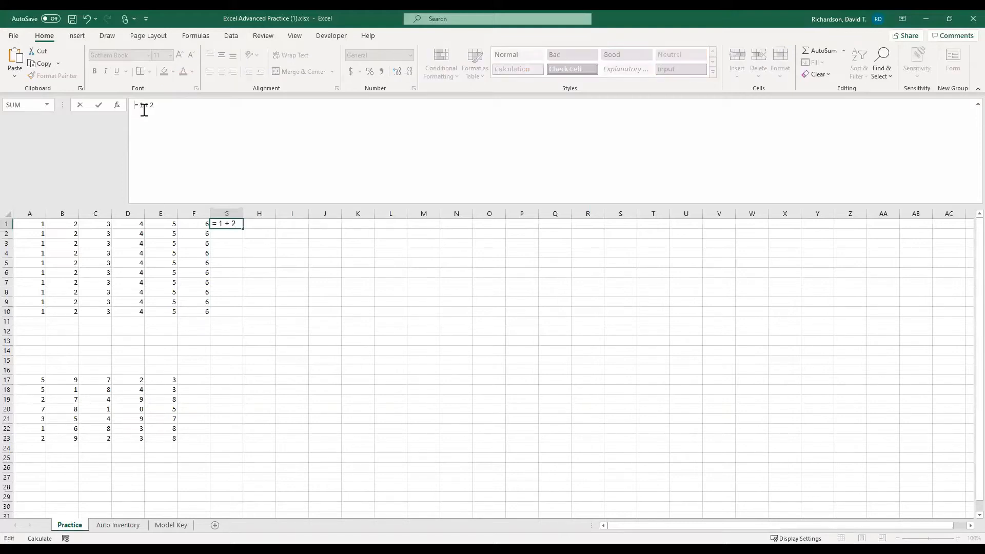
key("Return")
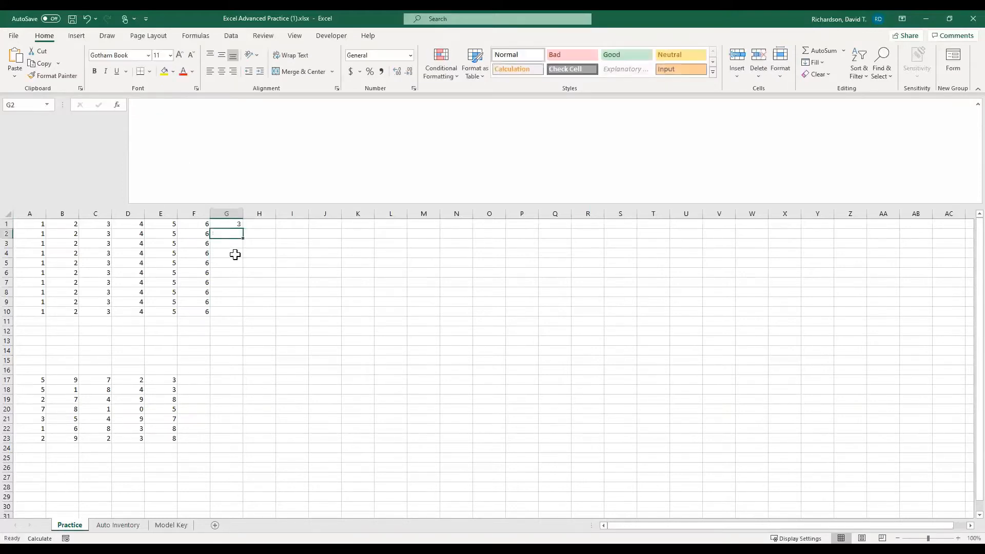
Replace the fixed numbers in G1 with cell references so the formula reads = A1+B1.
key("BackSpace")
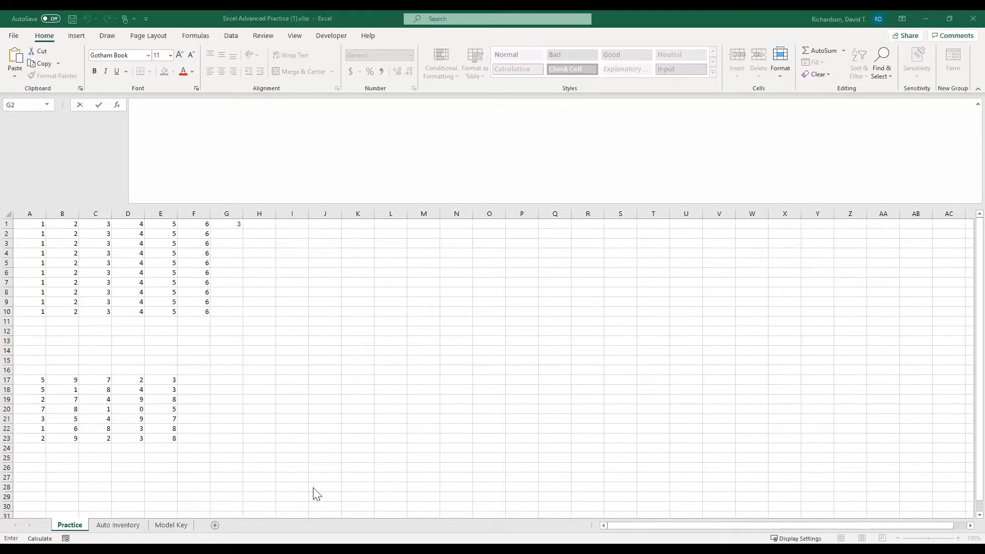
left_click(227, 224)
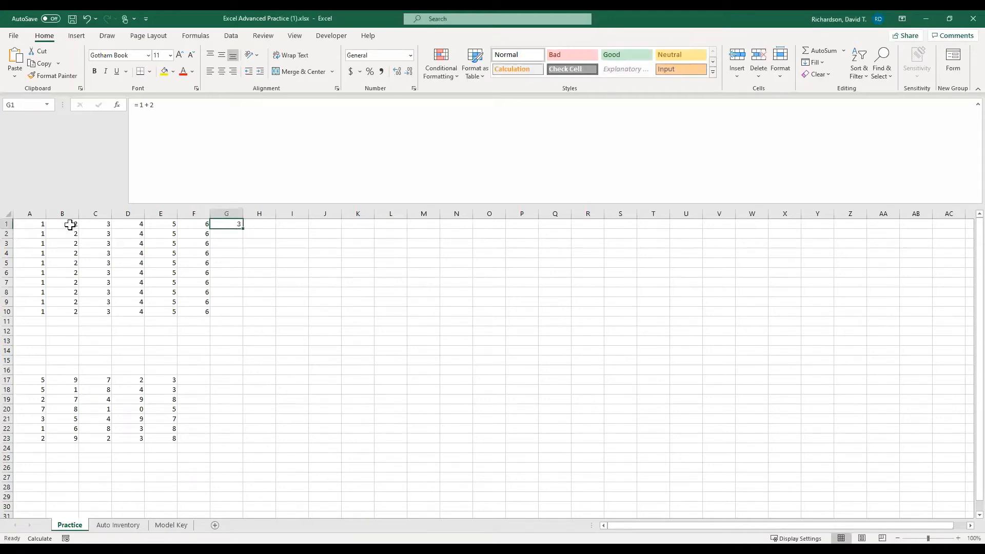
left_click(169, 107)
left_click_drag(169, 108, 138, 104)
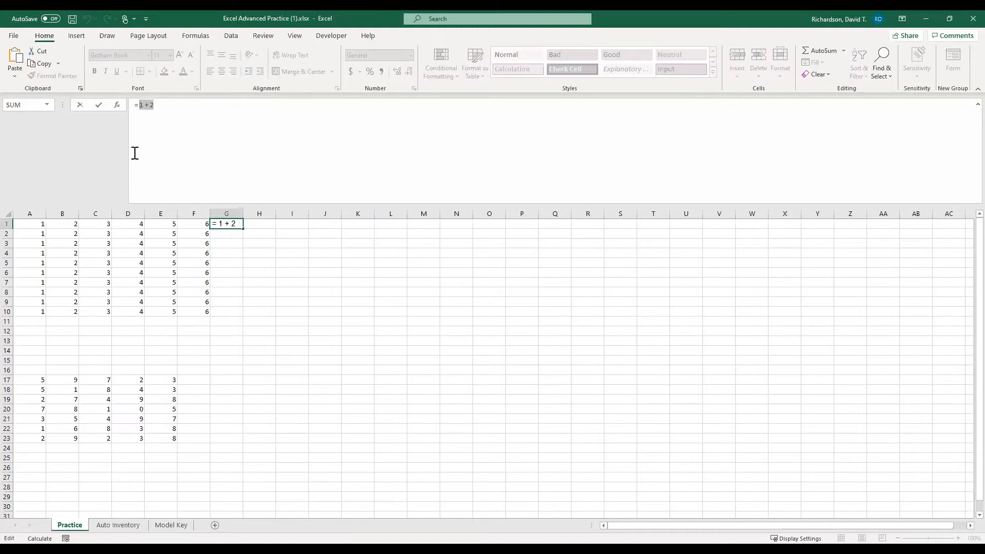
type("A1")
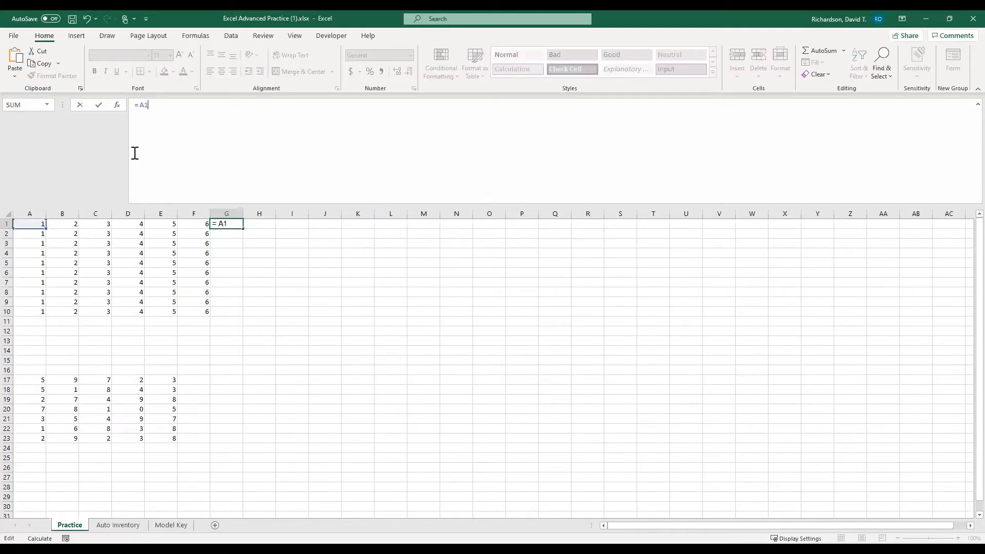
type("+B1")
key("Return")
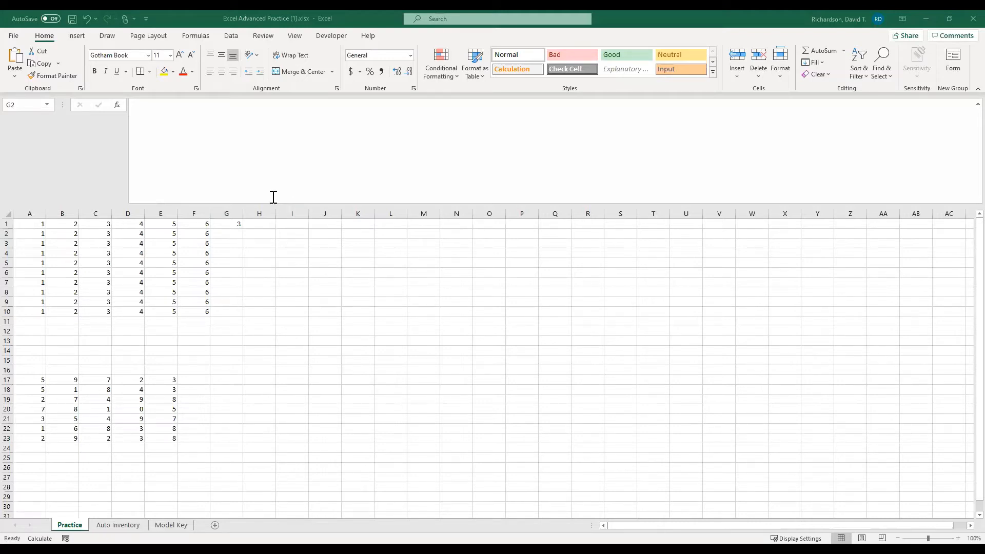
Set the value of cell A1 to 32.
left_click(231, 224)
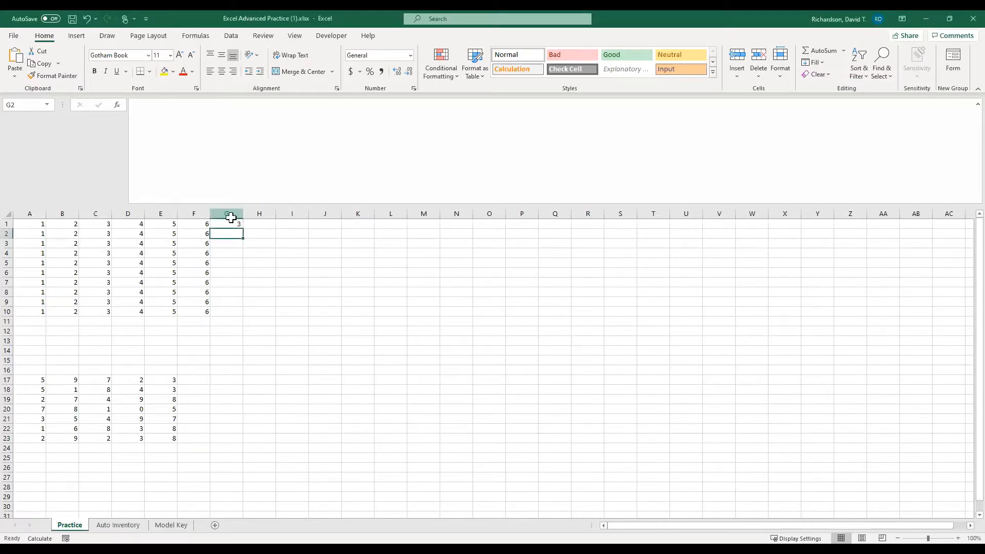
left_click(32, 224)
type("32")
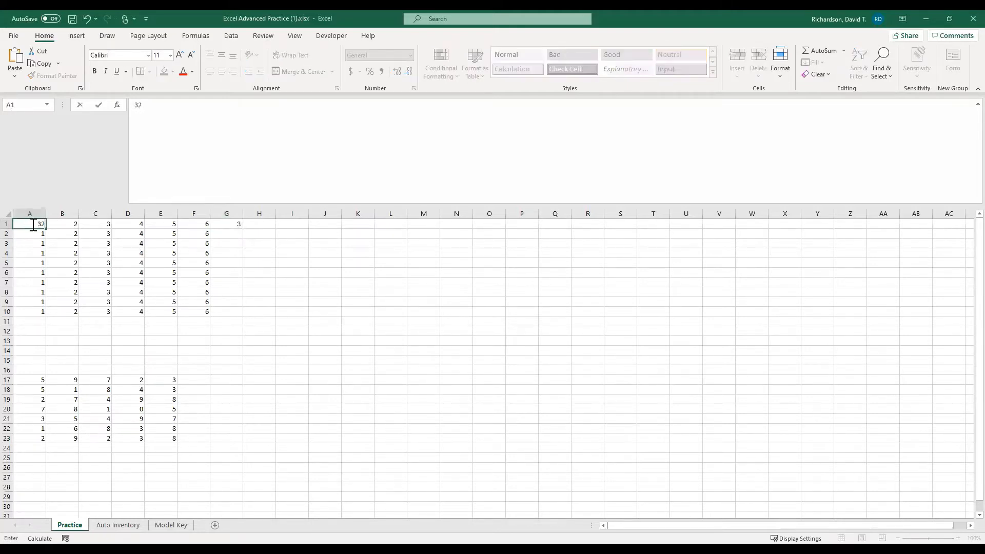
key("Return")
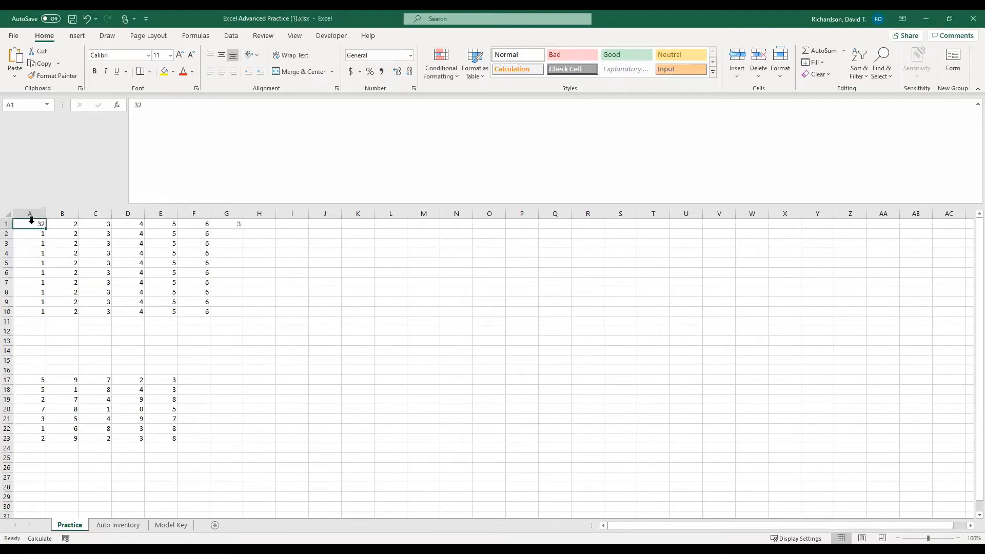
Re-enter the existing formula in G1 so its result recalculates from the current cell values.
left_click(229, 225)
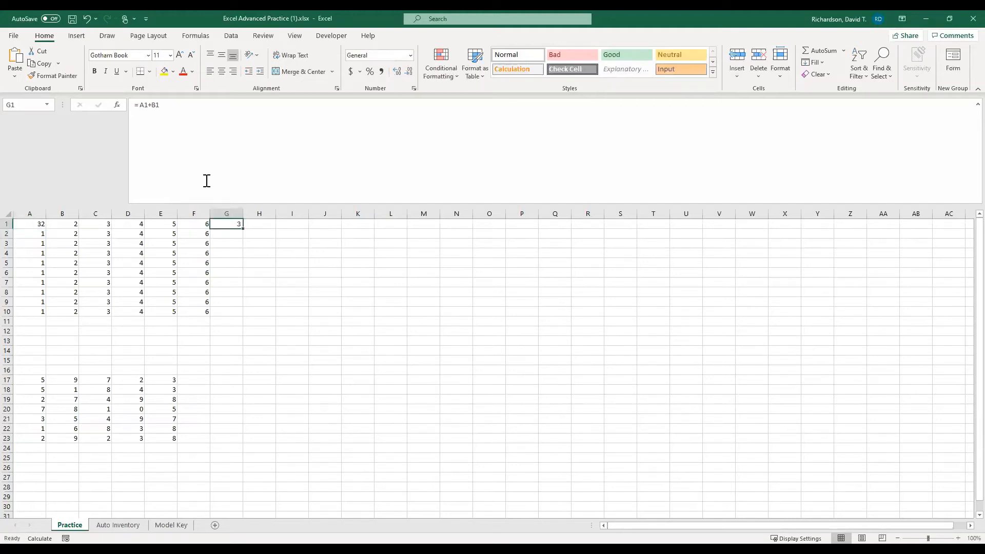
left_click(202, 112)
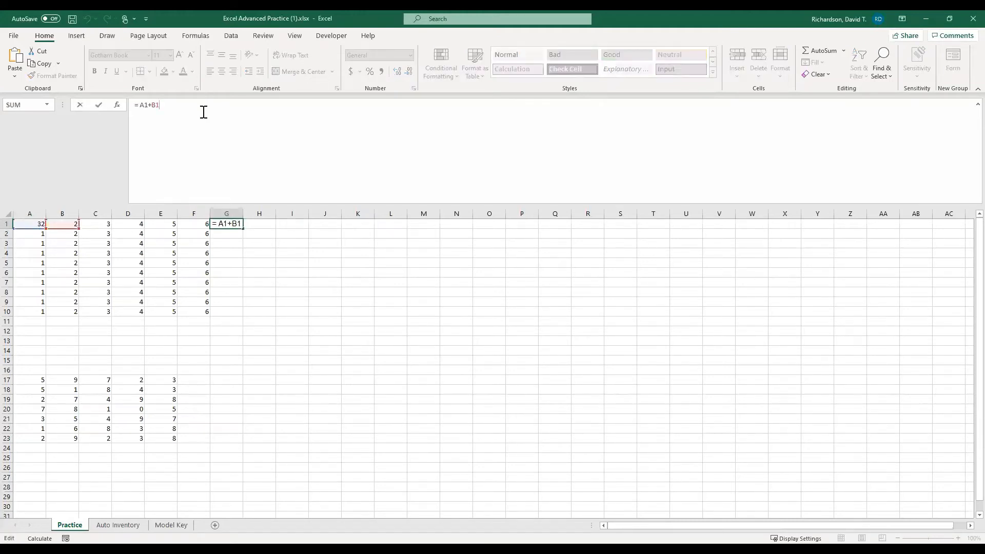
key("Return")
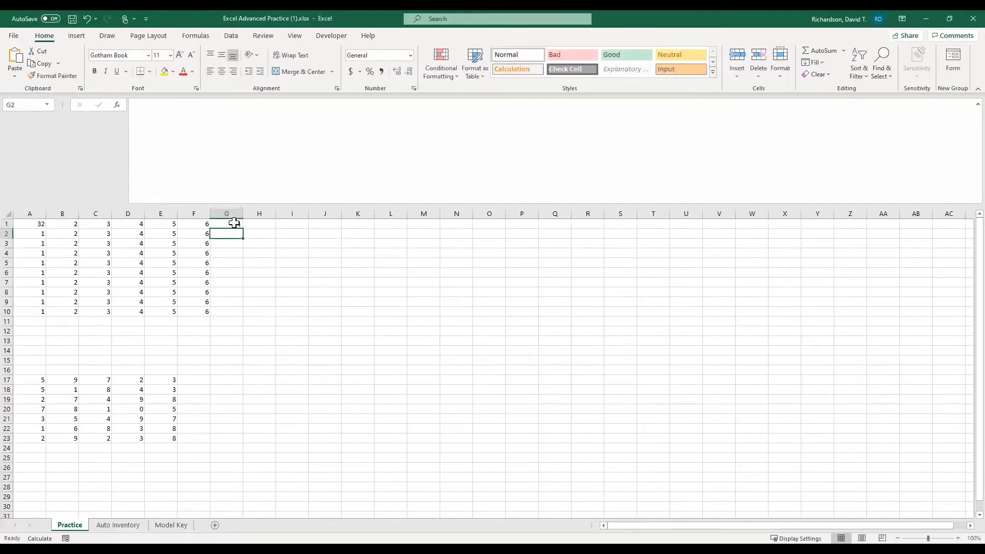
left_click(231, 224)
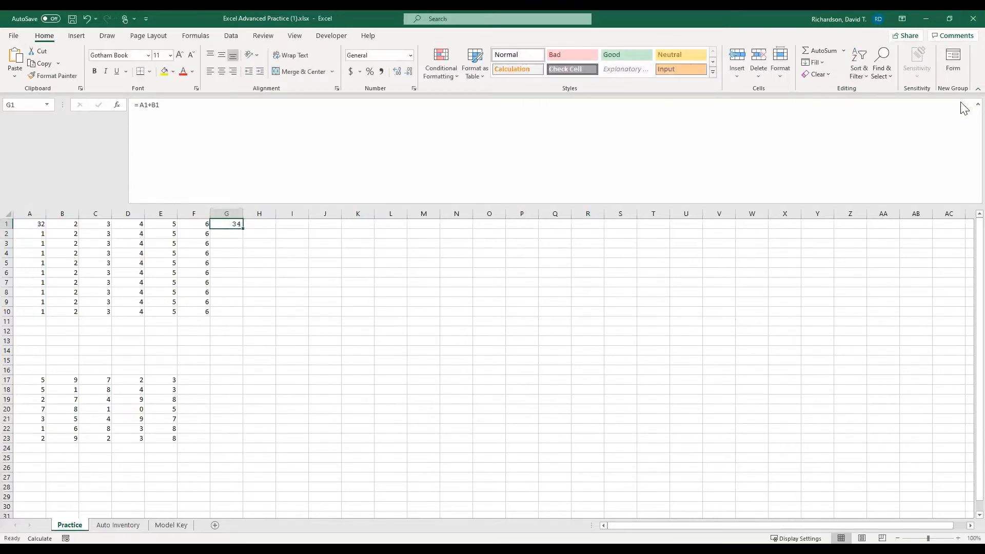
Collapse the formula bar to a single line and select cell G2.
left_click(977, 104)
left_click(227, 141)
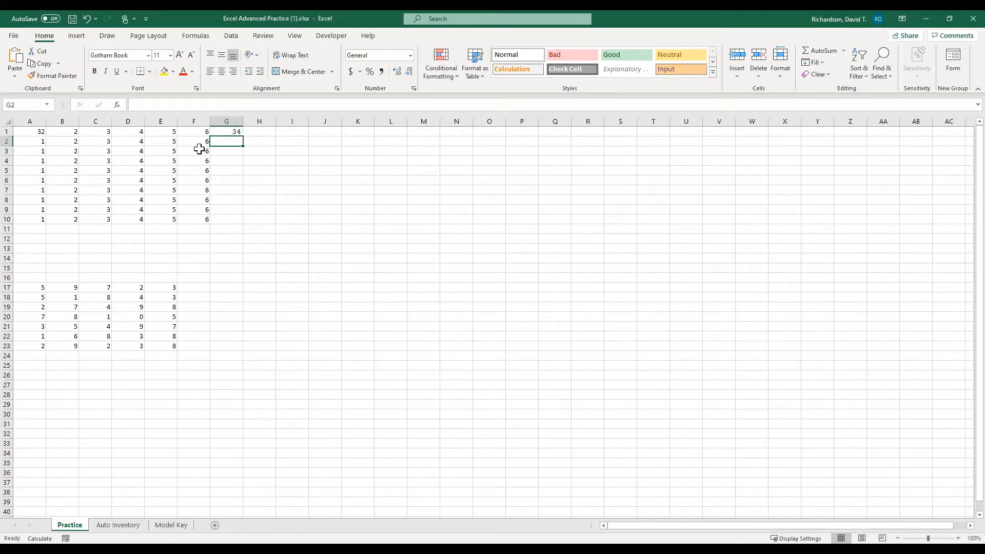
Enter a formula in G2 that adds the row's six cells: =A2+B2+C2+D2+E2+F2.
type("=A2")
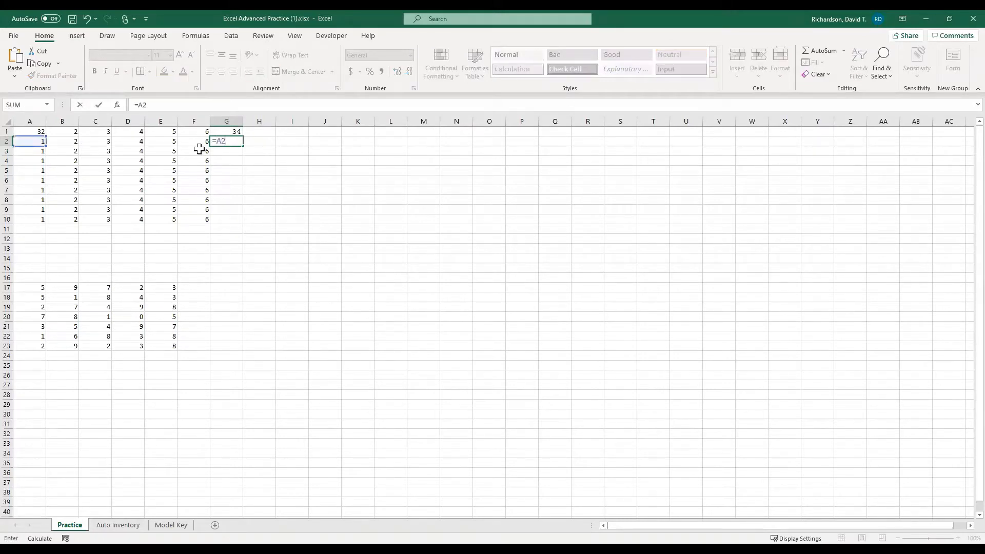
type("+B2+C3")
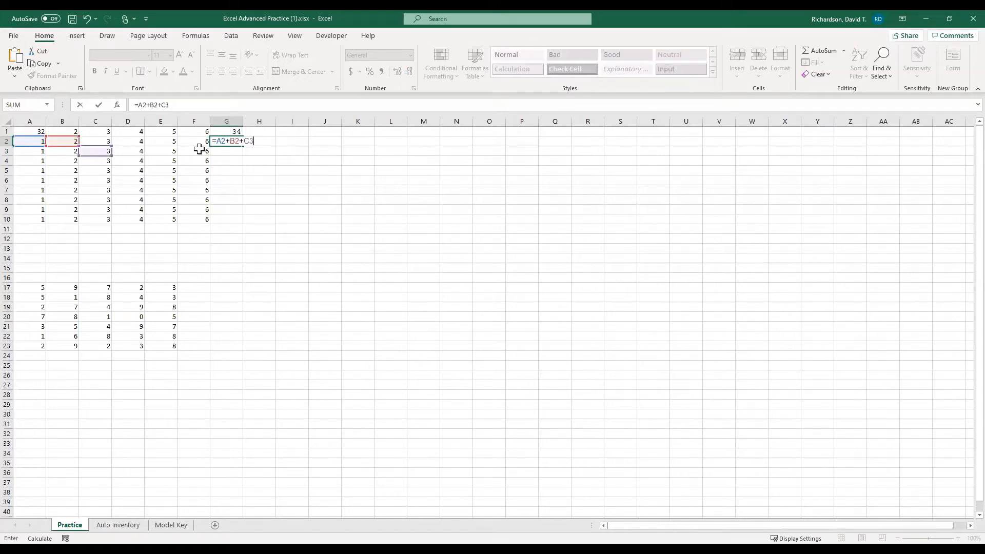
key("BackSpace")
type("2")
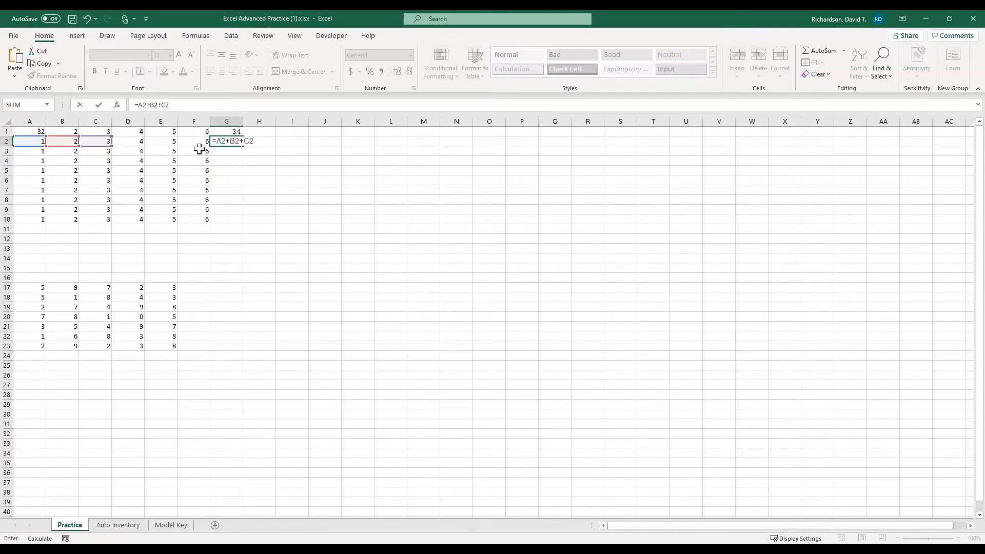
left_click(187, 111)
type("+")
left_click(142, 145)
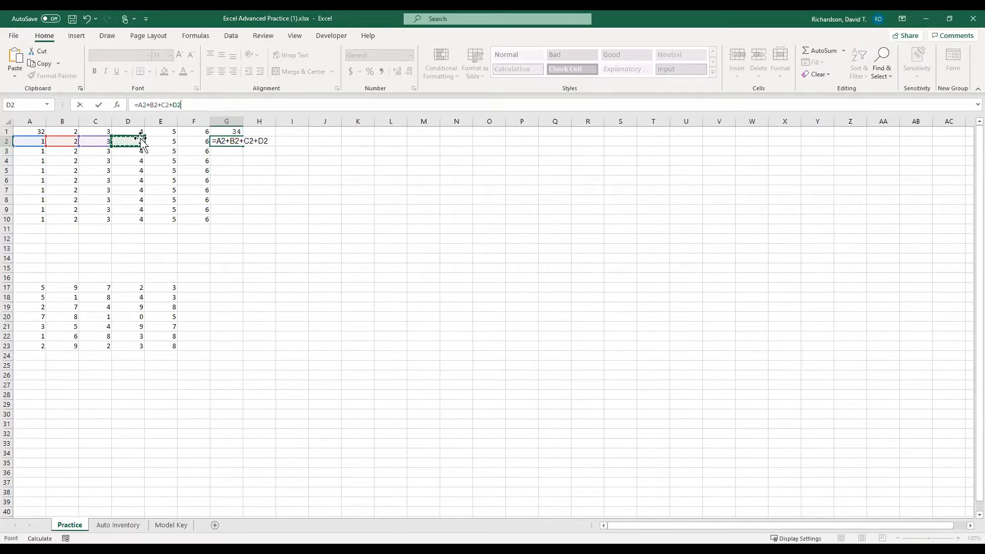
type("+")
left_click(170, 141)
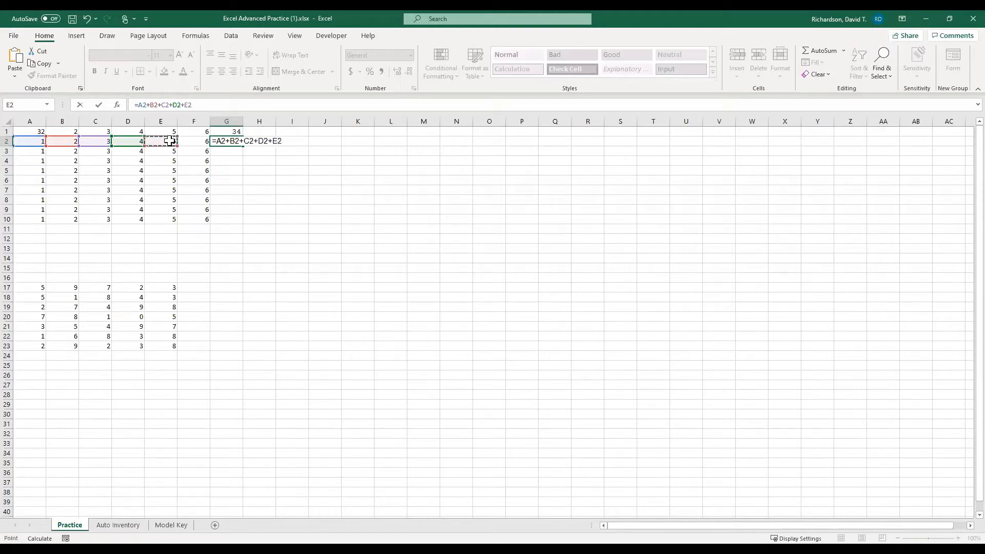
type("+")
left_click(201, 142)
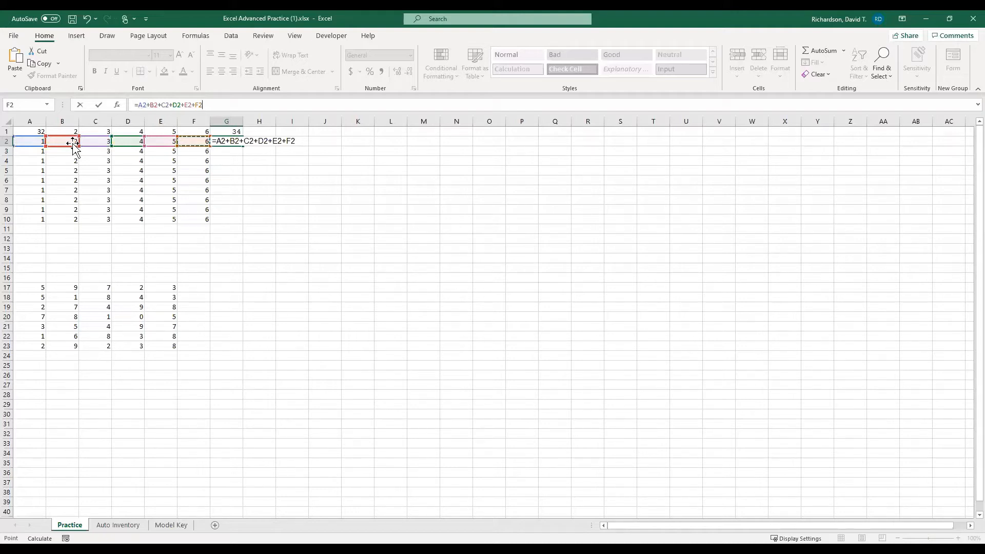
left_click(210, 106)
key("Return")
key("Up")
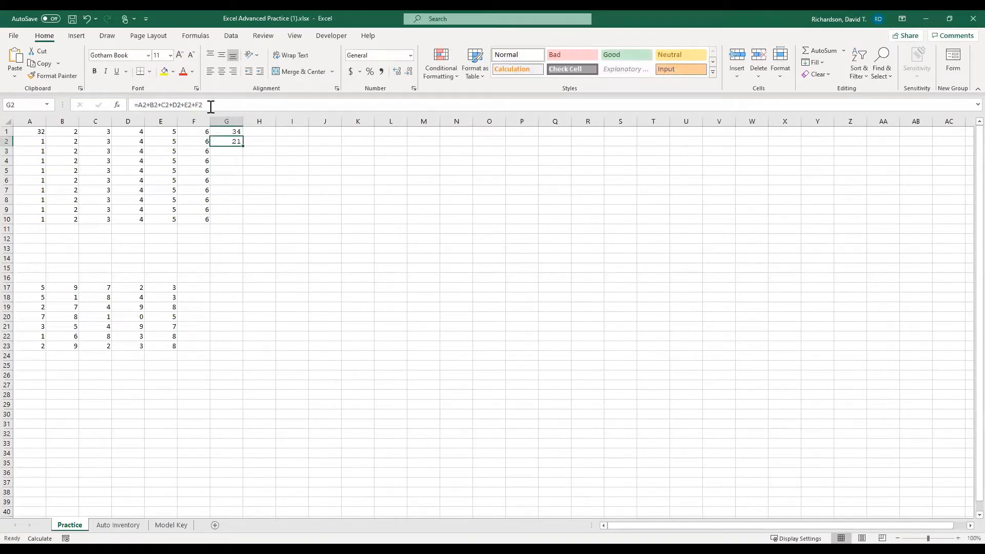
Review the addition formula in G2 and the cells it references, leaving it as it is.
key("Down")
left_click(232, 142)
left_click(229, 152)
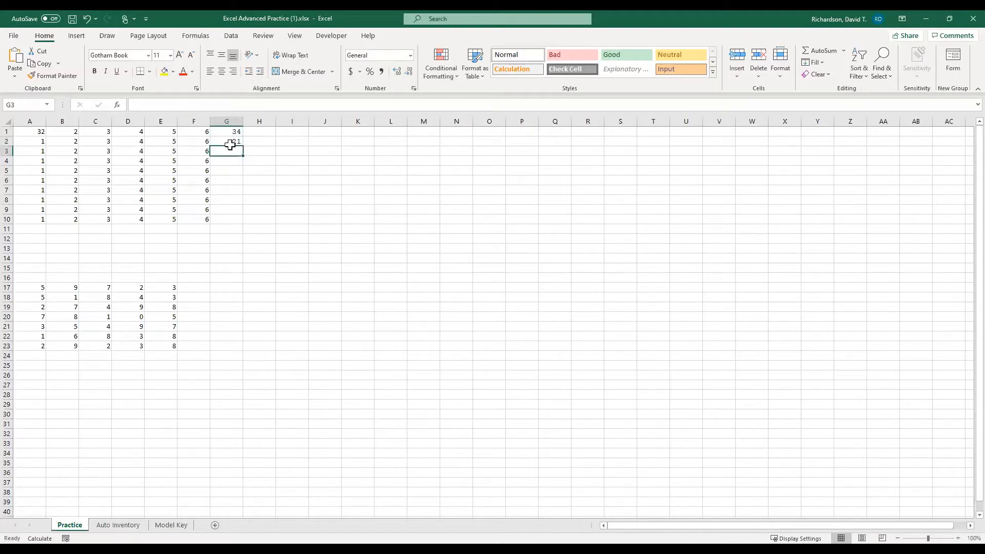
left_click(232, 143)
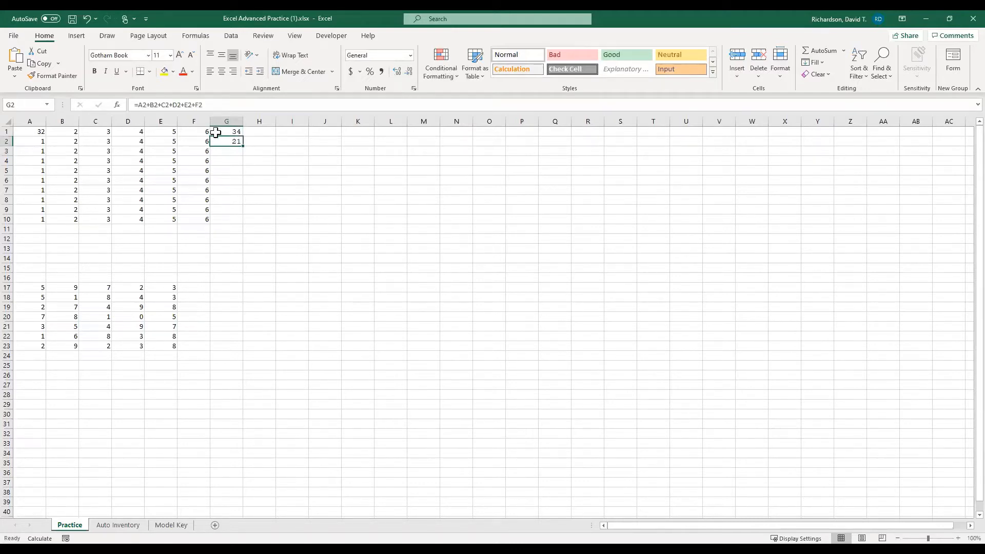
left_click(213, 104)
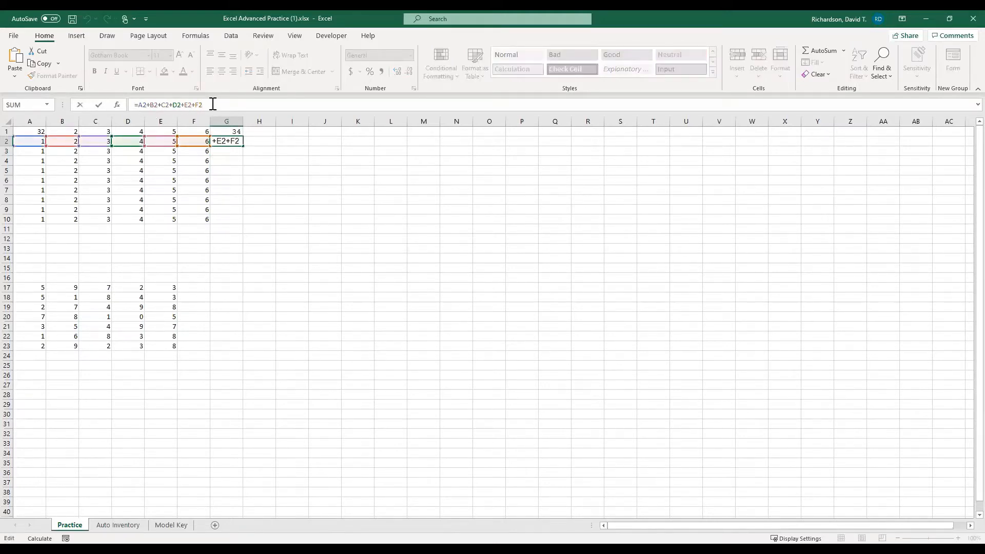
key("Return")
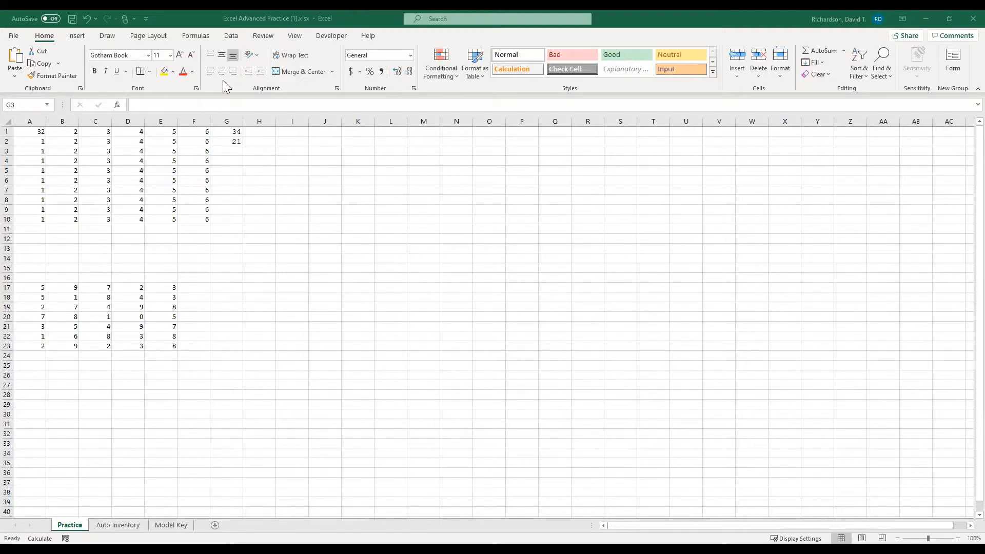
Set the value of cell F2 to 2 and select the formula cell G2.
left_click(197, 140)
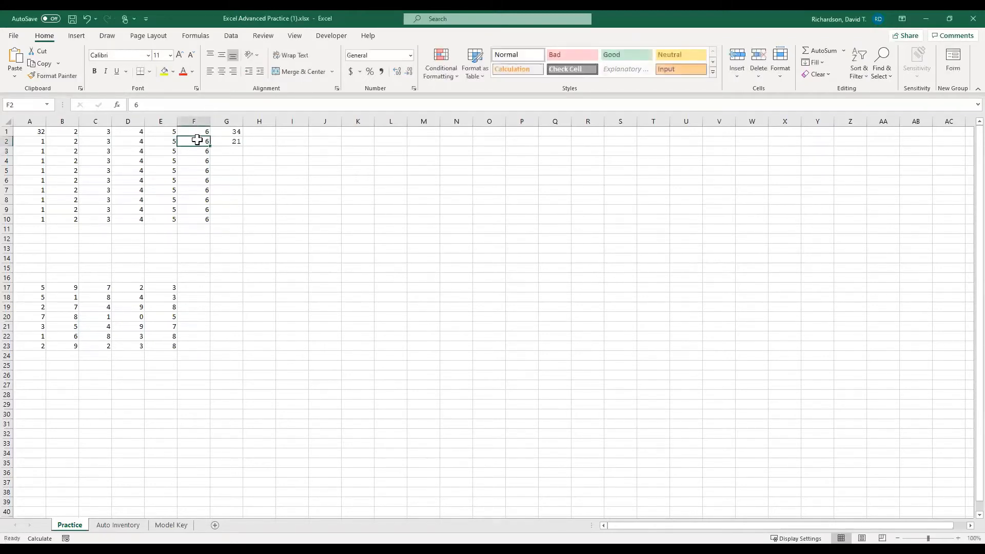
type("2")
key("Return")
key("Up")
key("Right")
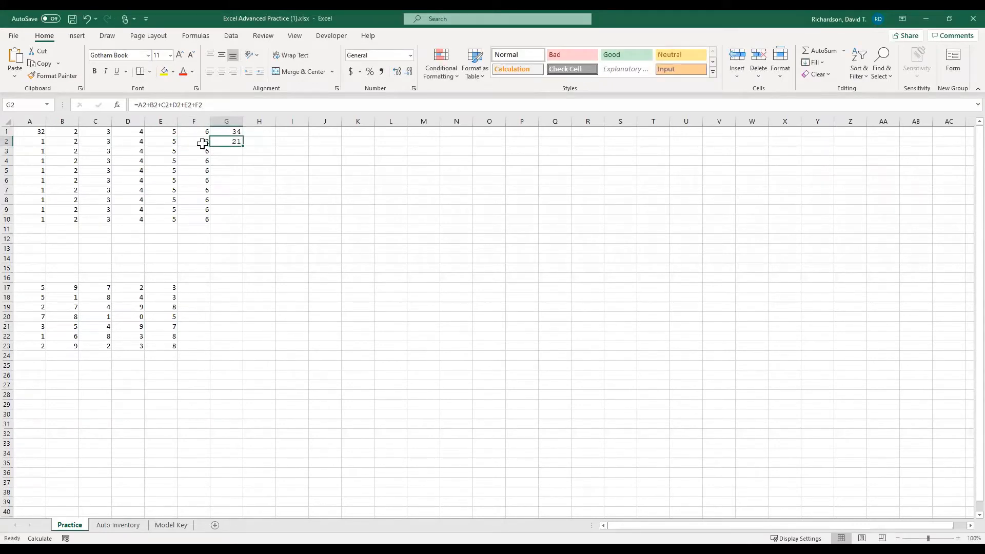
Re-enter the unchanged formula in G2 to recalculate it with the current F2 value.
left_click(200, 141)
left_click(228, 141)
left_click(233, 104)
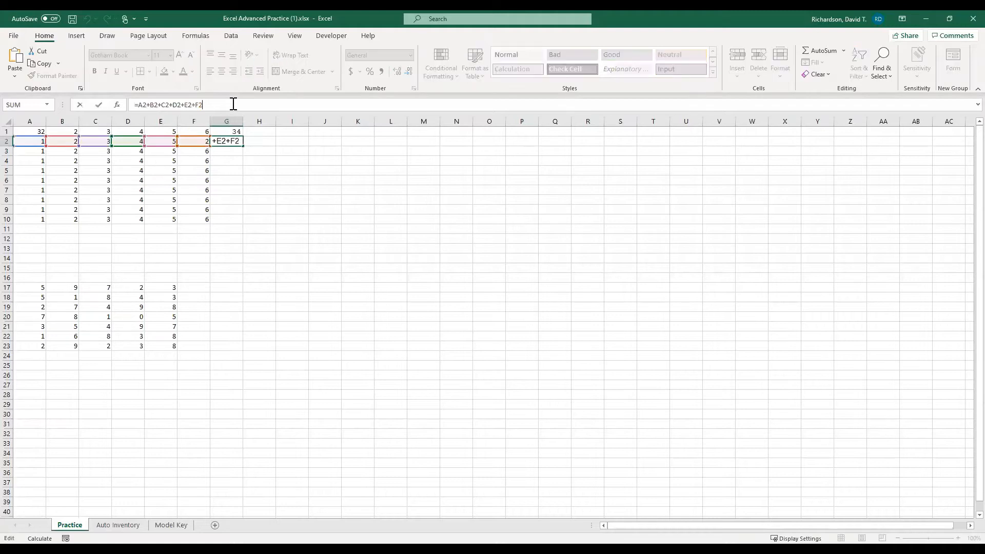
key("Return")
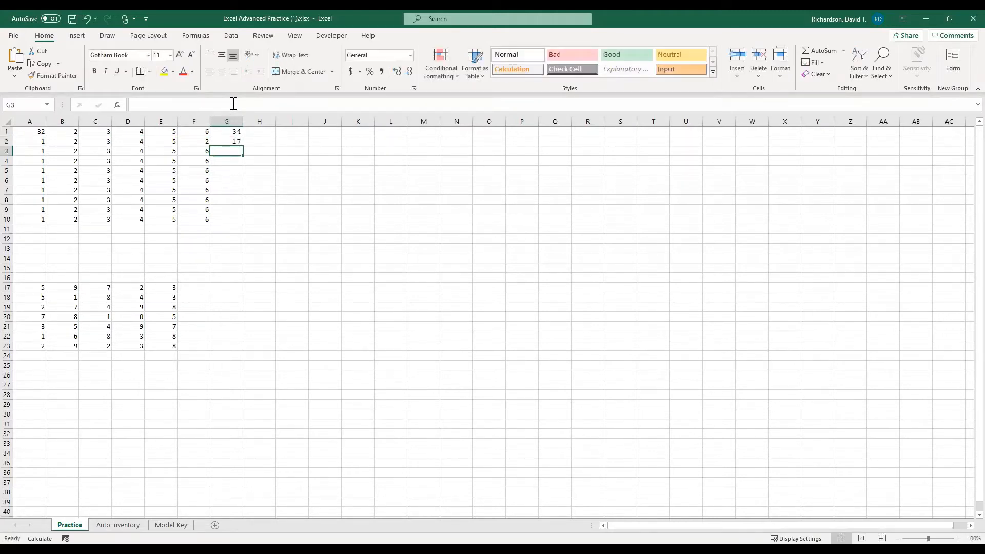
Compare the value in F2 with the formula and result in G2.
left_click(205, 140)
left_click(228, 141)
left_click(196, 137)
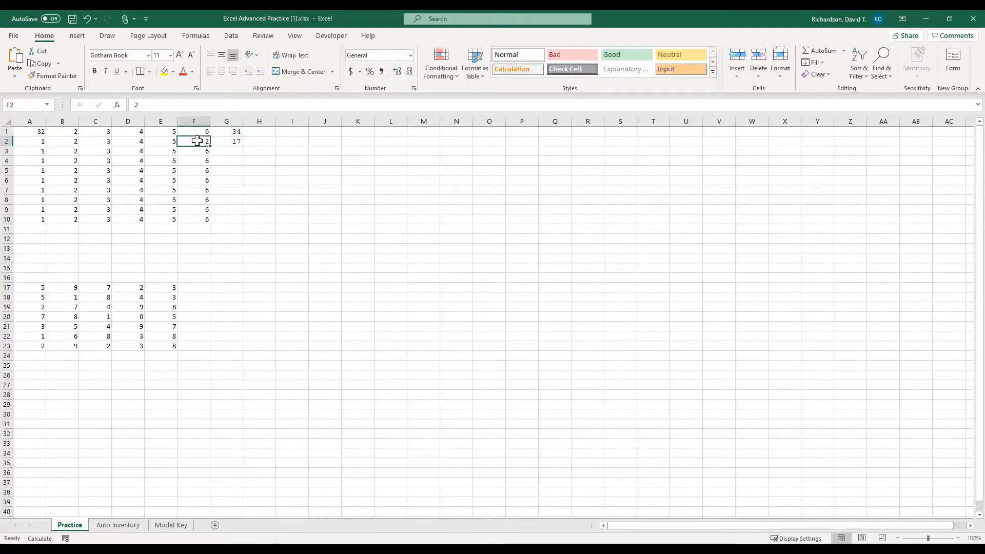
left_click(224, 139)
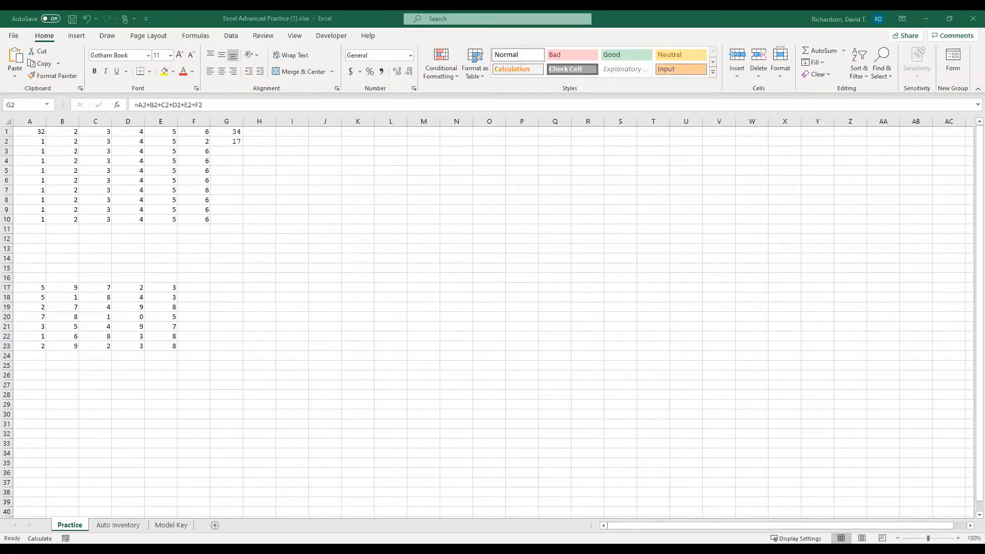
left_click(358, 180)
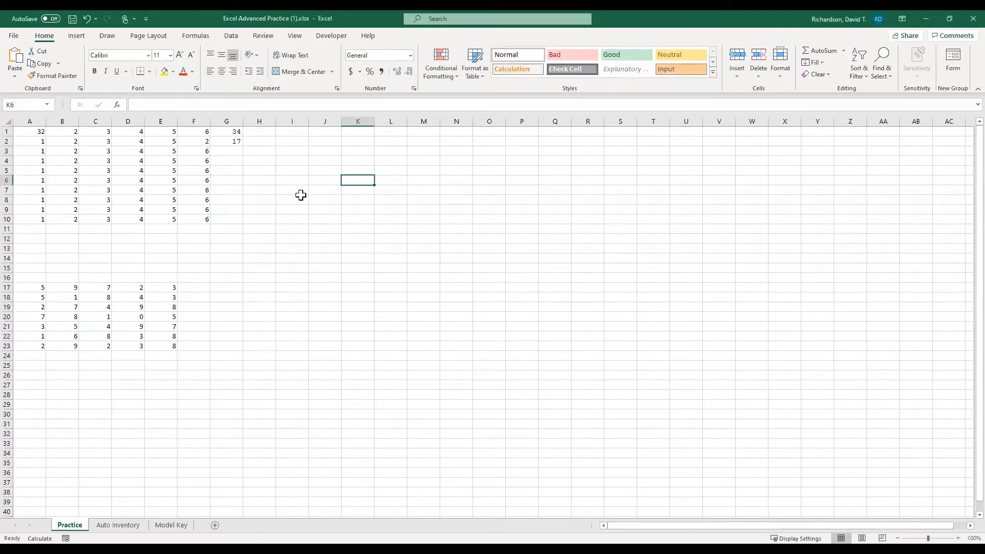
left_click(232, 143)
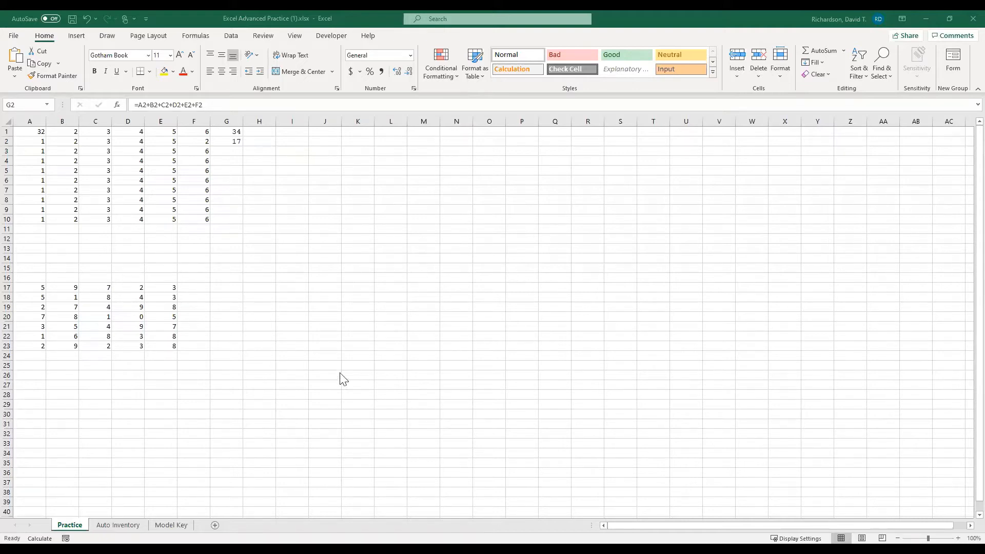
Open the Auto Inventory sheet and select the empty cell E48 below the Price column.
left_click(113, 524)
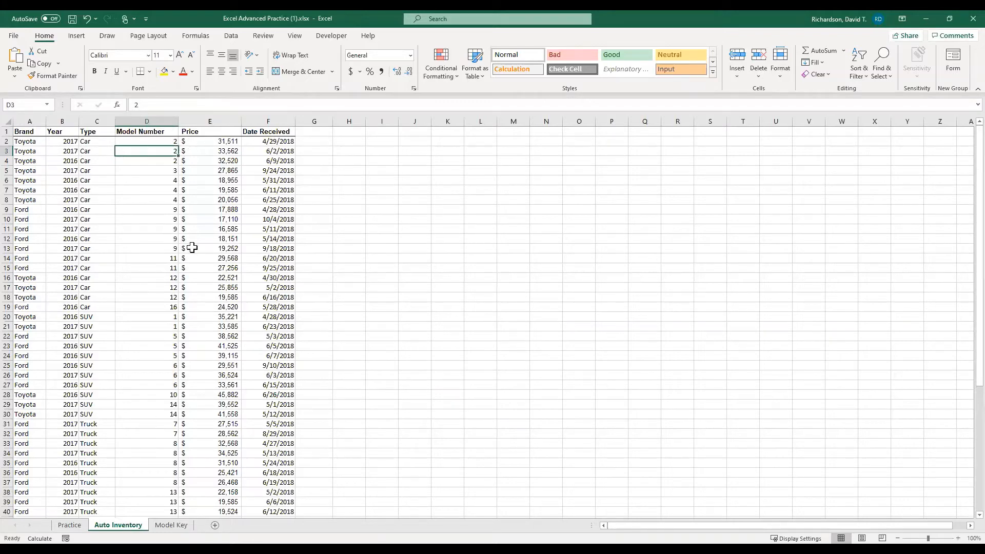
scroll(193, 251, "down", 5)
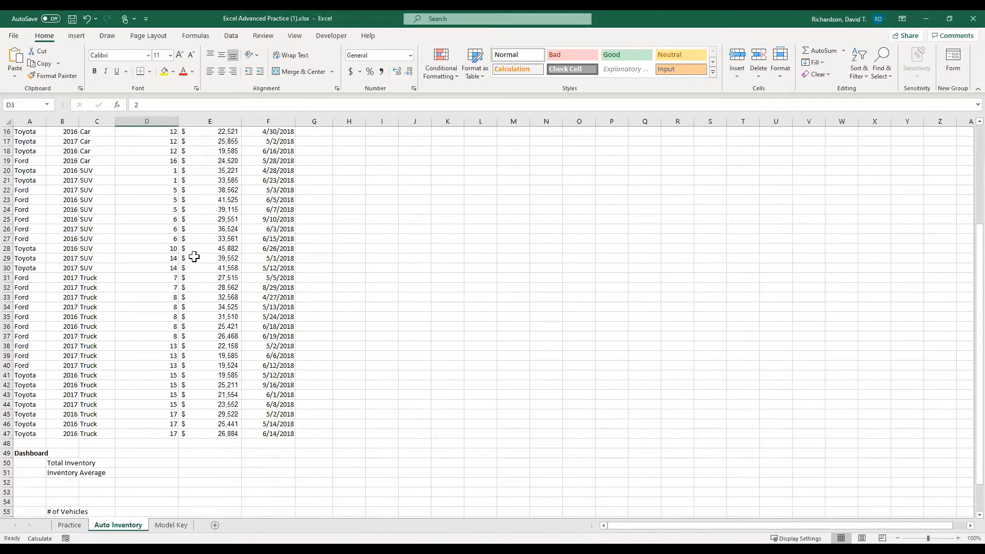
left_click(210, 444)
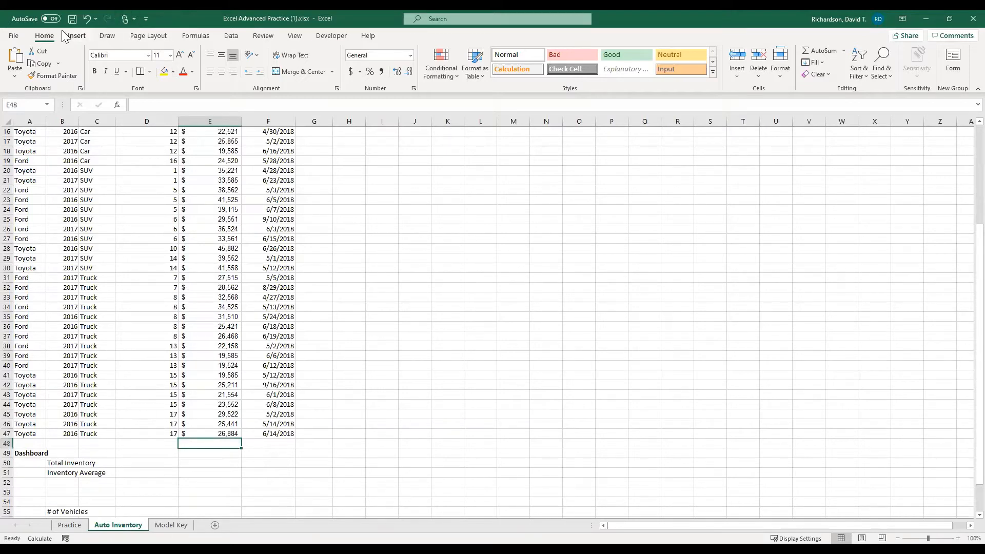
left_click(146, 107)
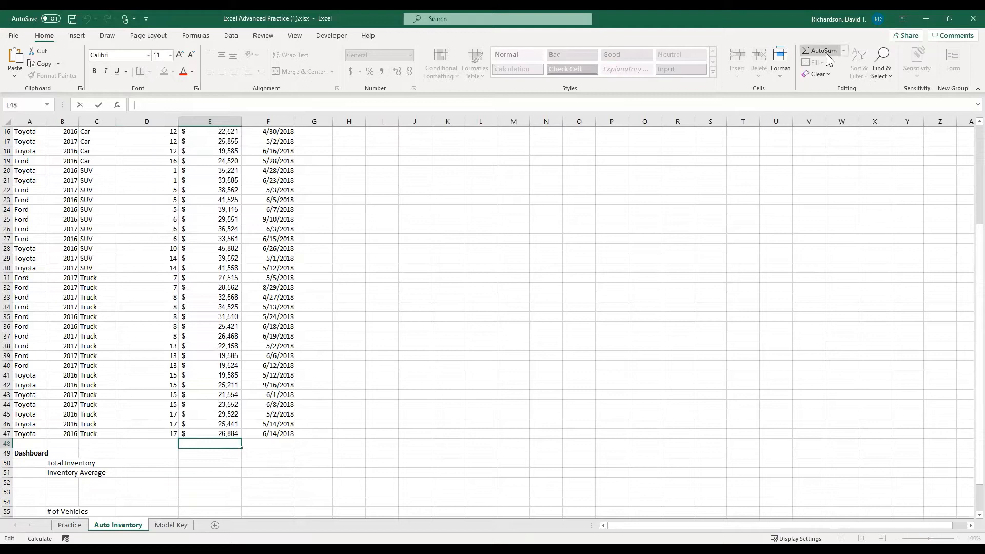
key("Escape")
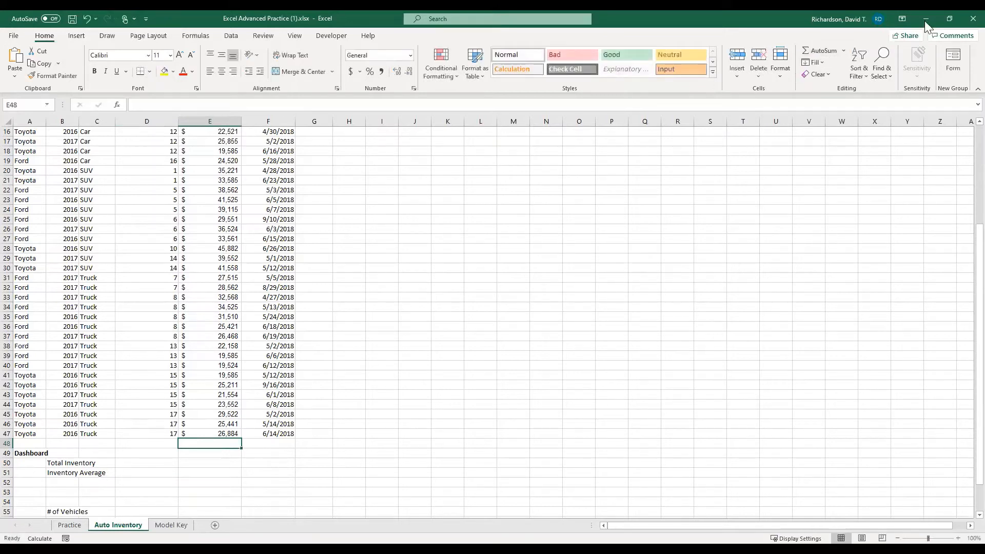
Total the Price column in E48 with AutoSum, checking the proposed range and entering =SUM(E2:E47).
left_click(817, 52)
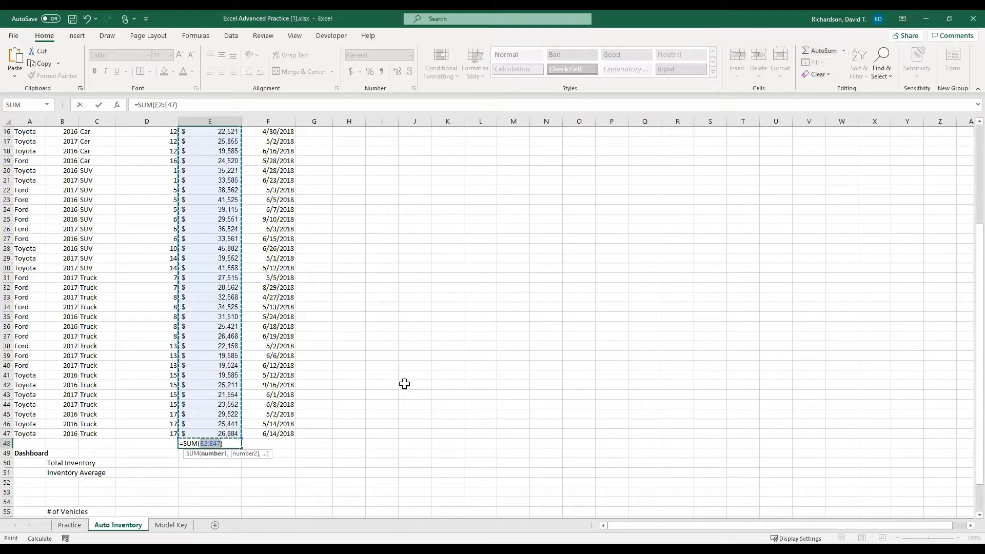
scroll(220, 403, "up", 1)
scroll(219, 402, "up", 4)
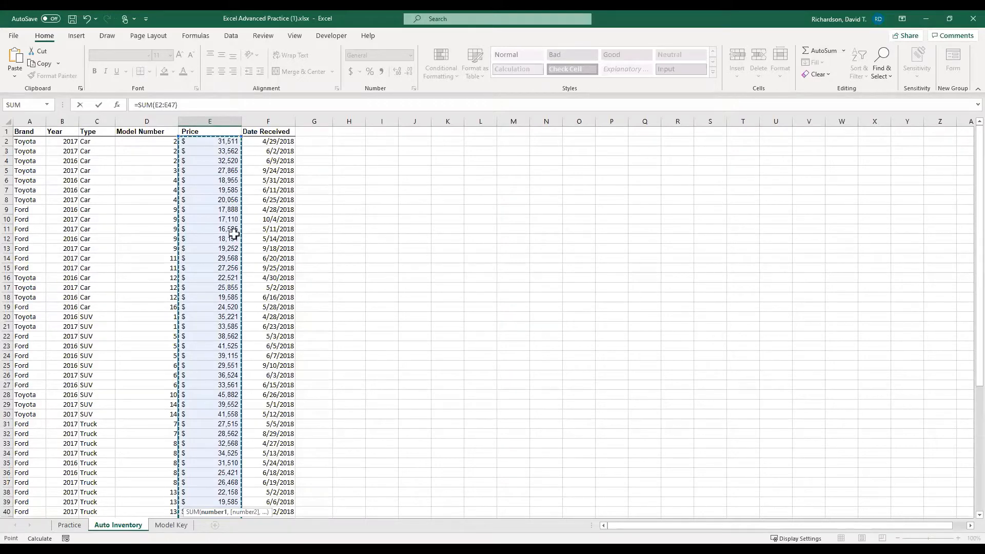
scroll(237, 238, "down", 1)
scroll(212, 294, "down", 5)
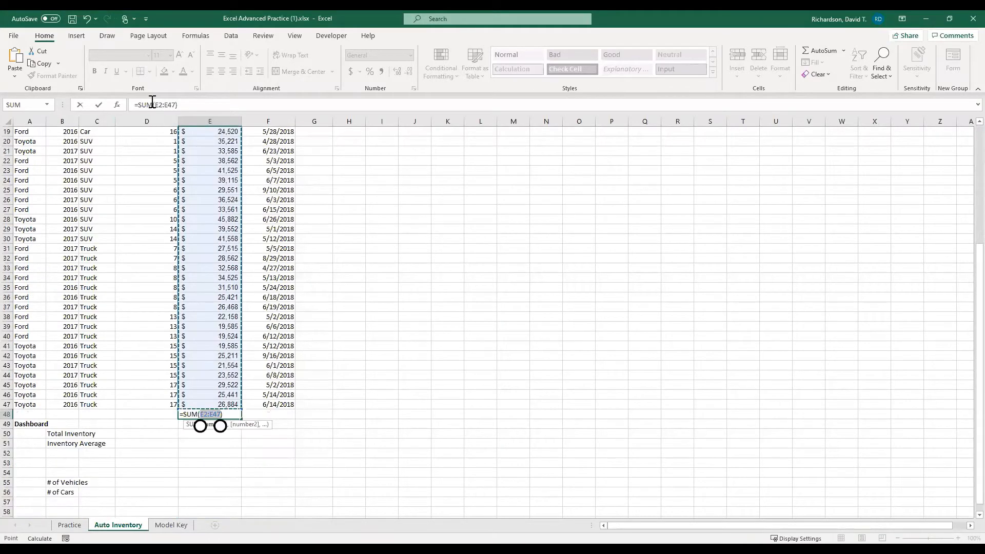
left_click(186, 104)
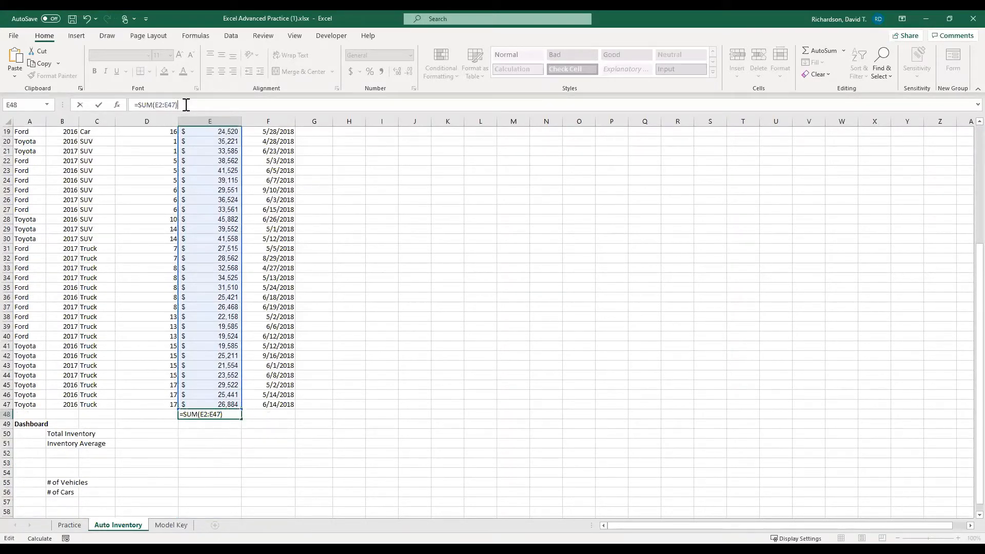
key("Return")
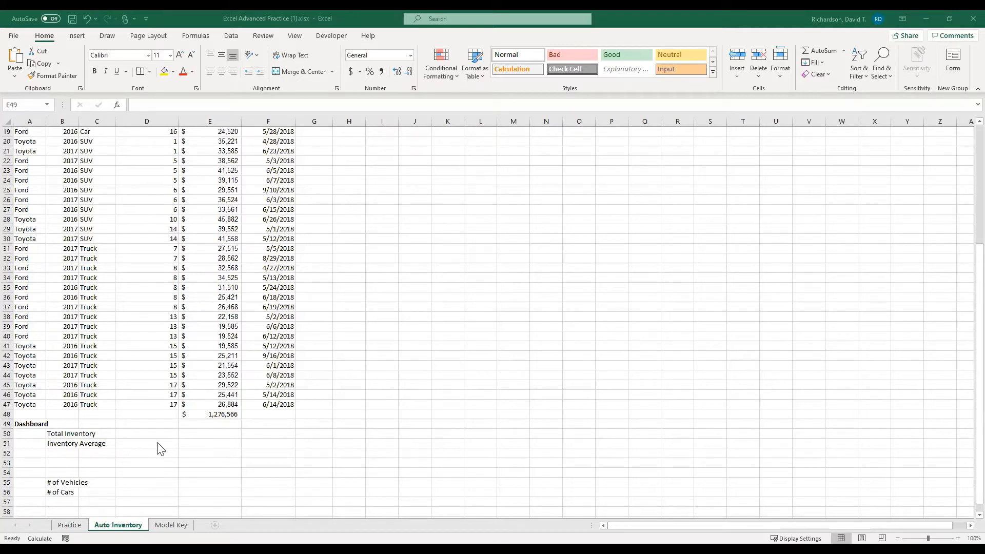
Insert an AutoSum formula in D50 beside the Total Inventory label.
left_click(206, 425)
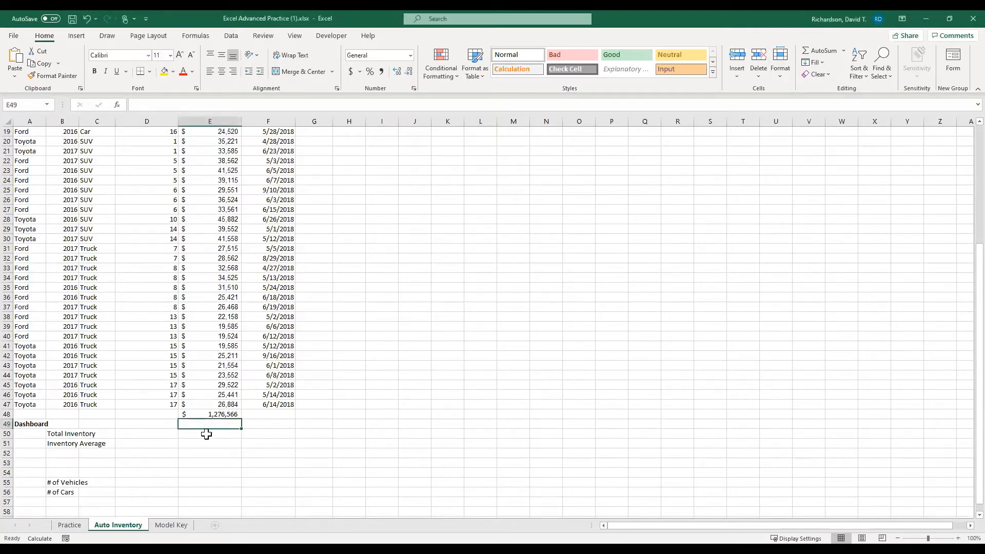
left_click(127, 434)
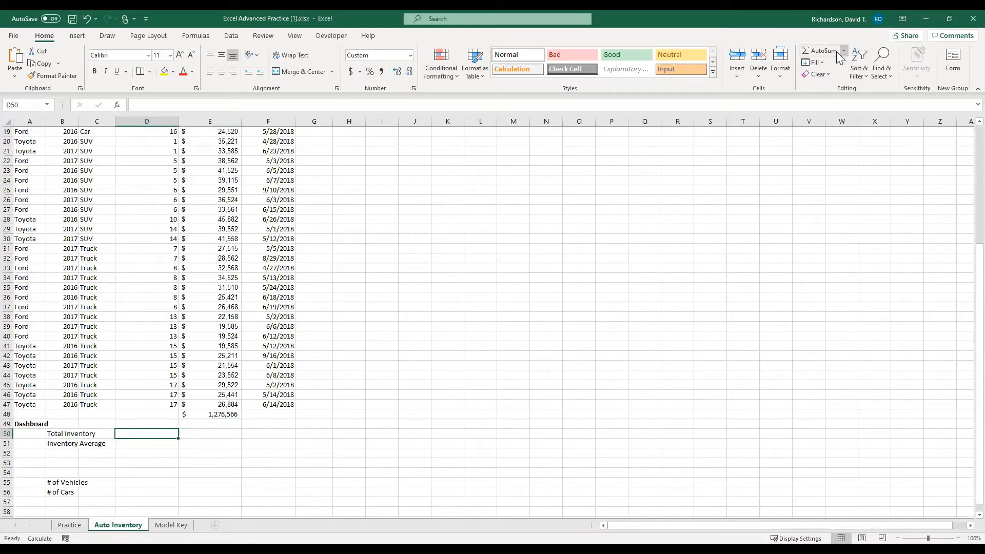
left_click(821, 51)
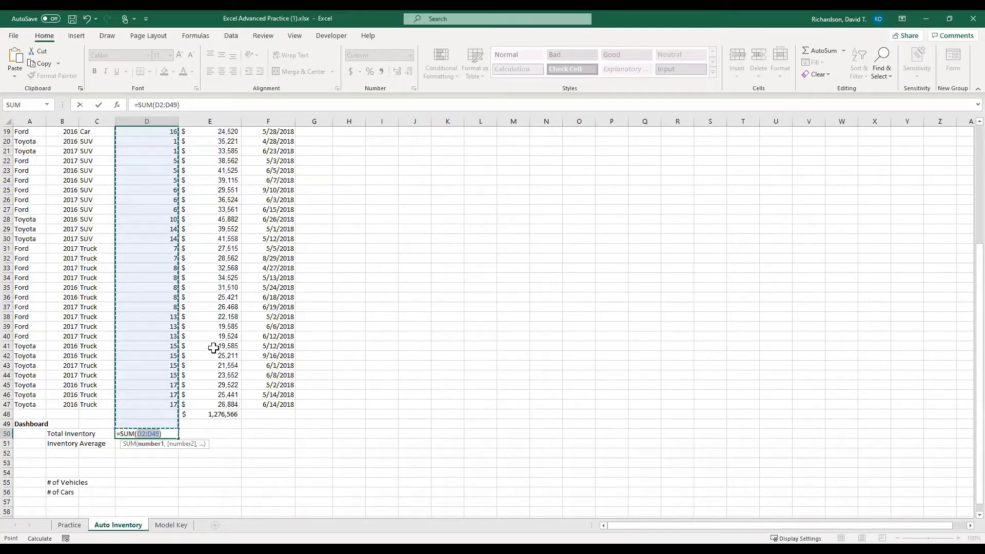
Change the Total Inventory formula in D50 to sum the Price column instead, as =SUM(E2:E49).
left_click(158, 102)
left_click(156, 103)
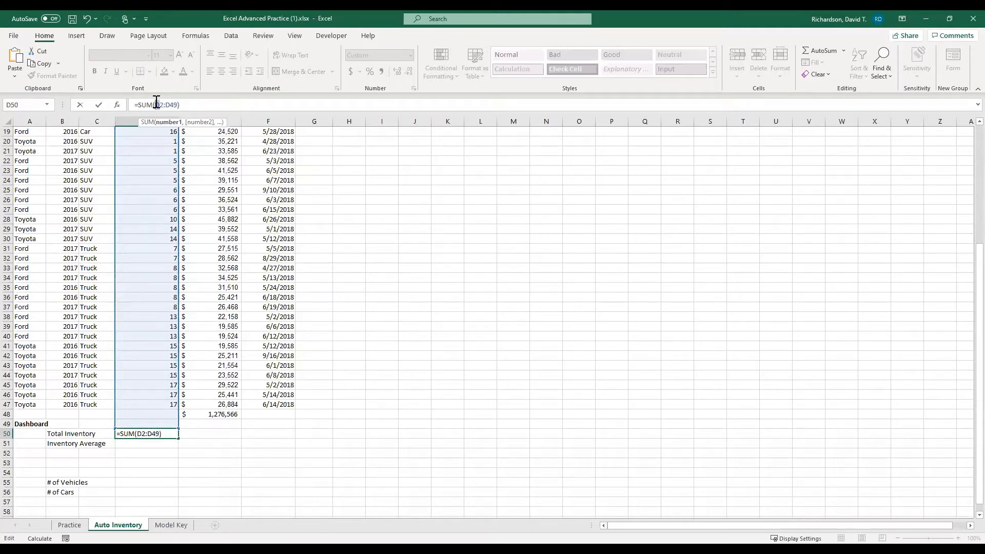
key("BackSpace")
type("E2:")
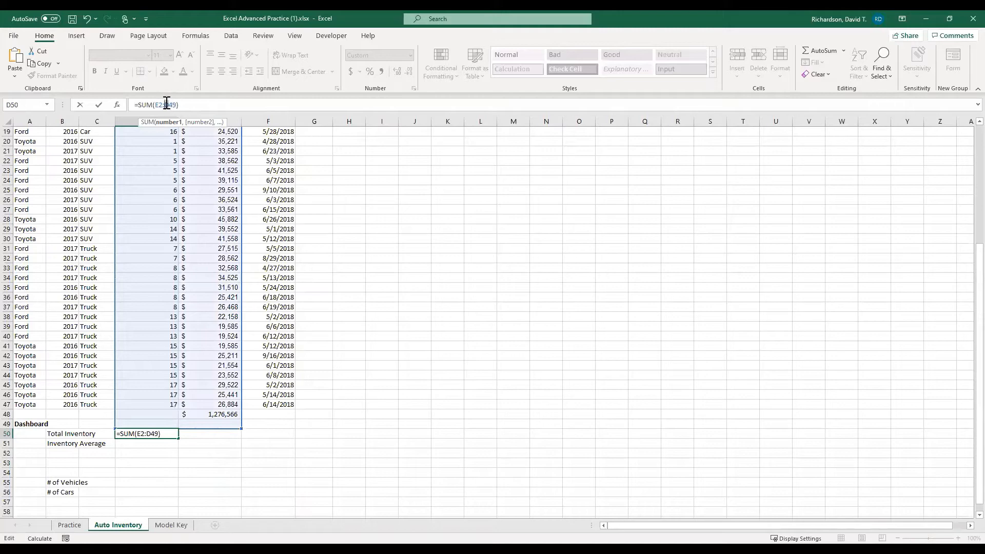
type("ED")
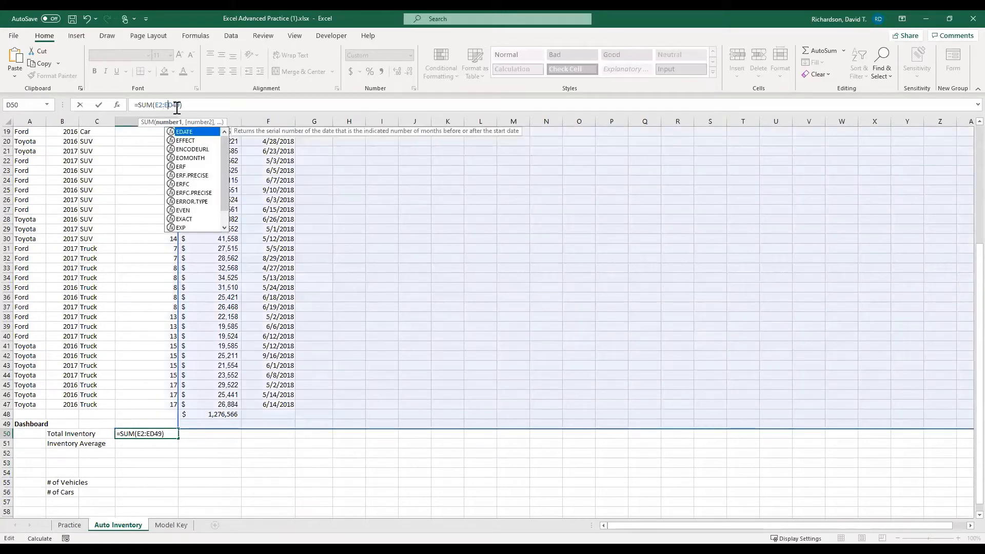
type("=")
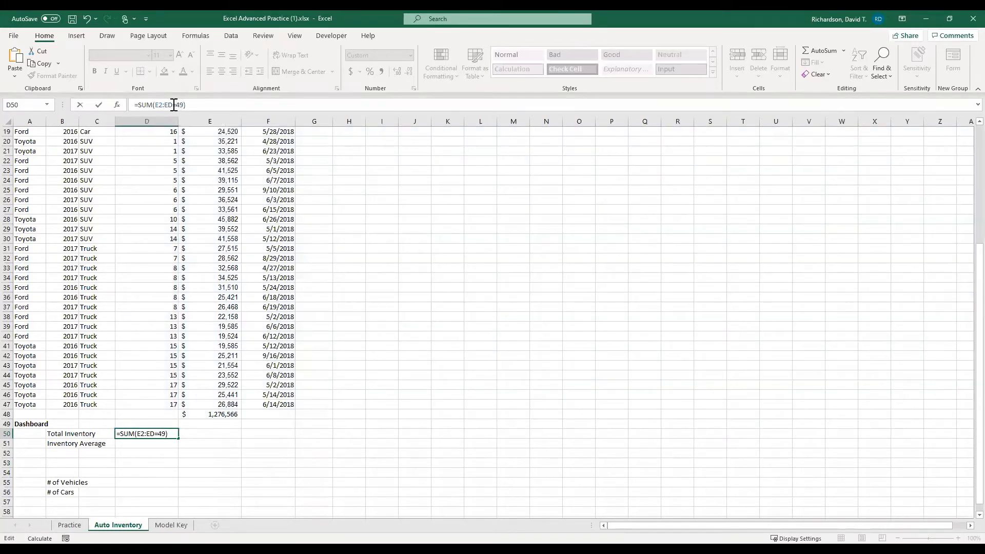
left_click(174, 105)
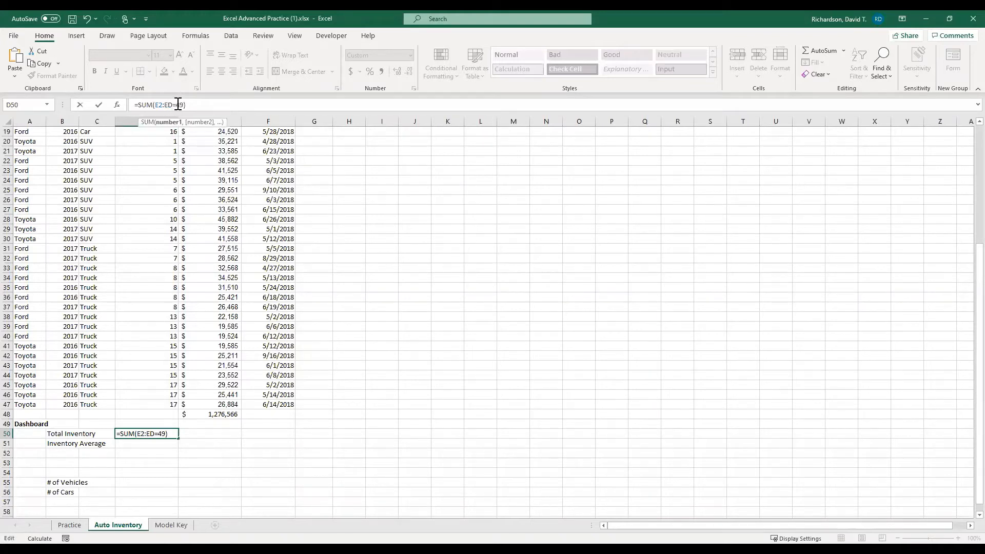
key("BackSpace")
key("BackSpace")
key("Return")
left_click(163, 433)
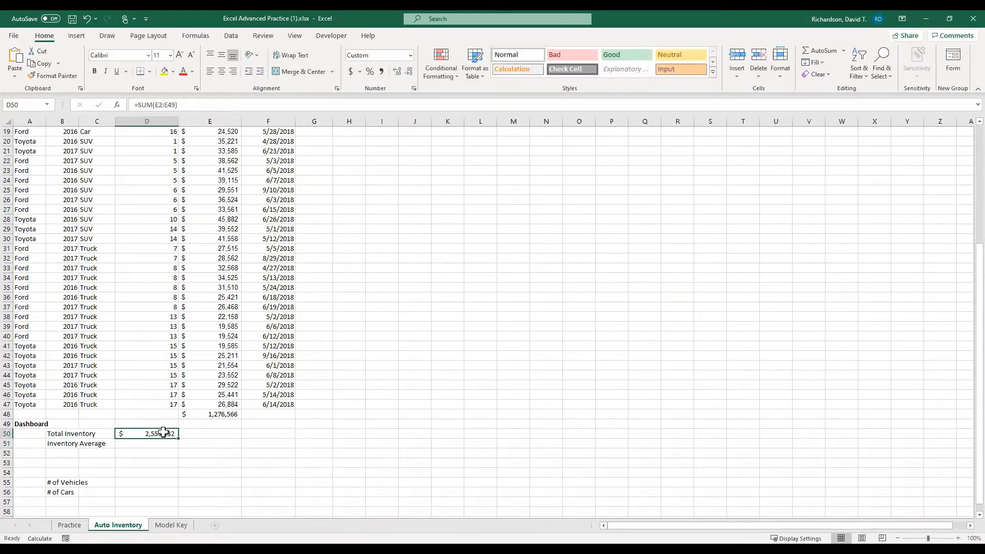
Shorten the summed range in D50 to E2:E47 and compare the formula with the one in E48.
left_click(174, 105)
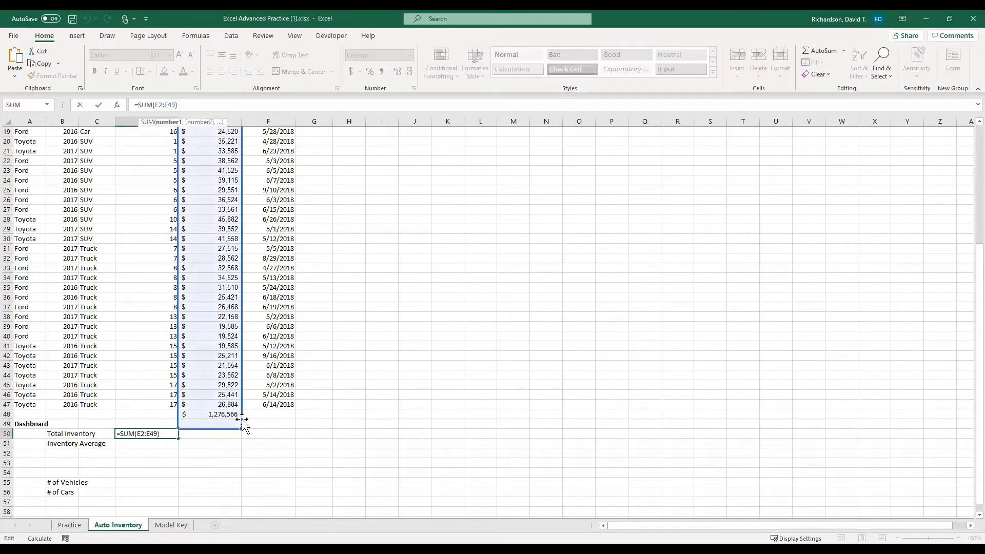
left_click_drag(242, 420, 241, 410)
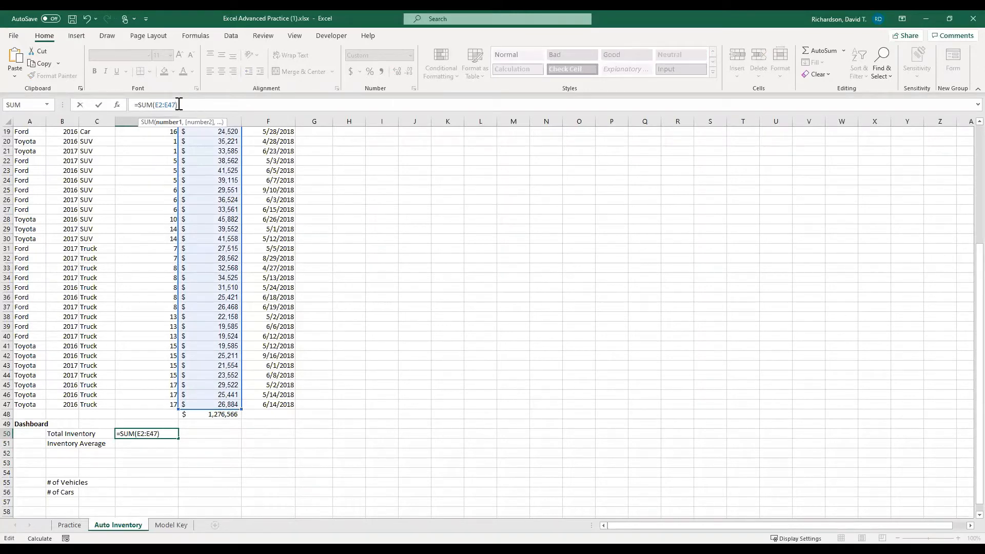
key("Return")
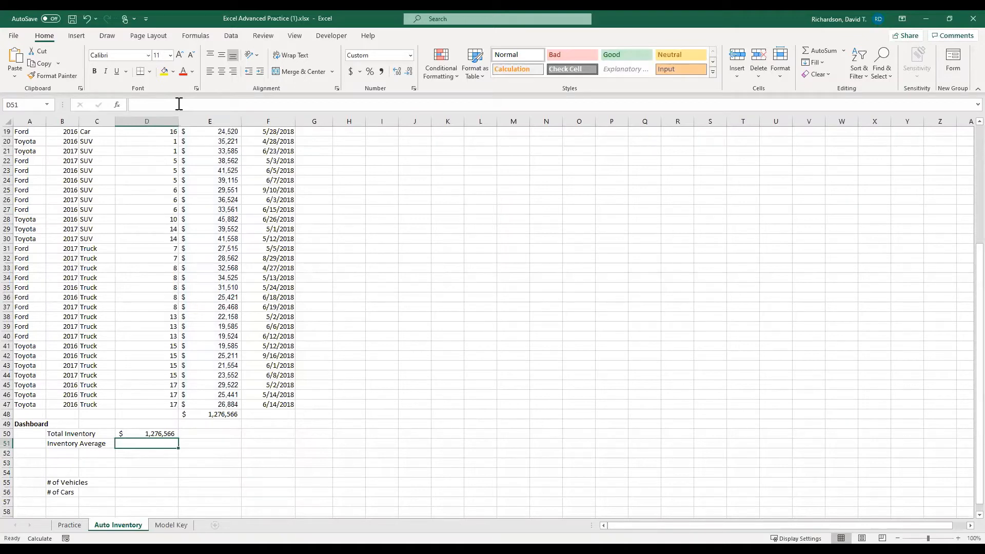
left_click(165, 433)
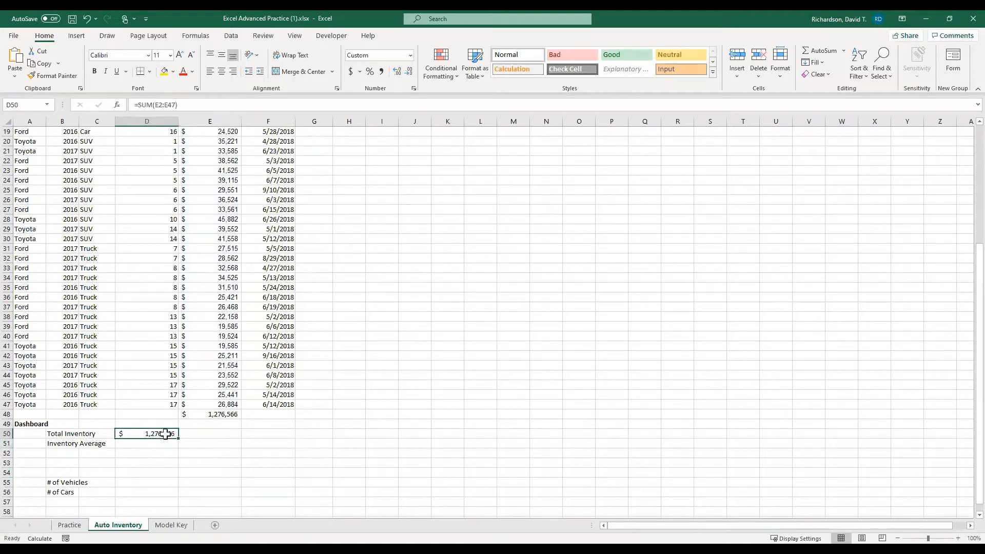
left_click(210, 414)
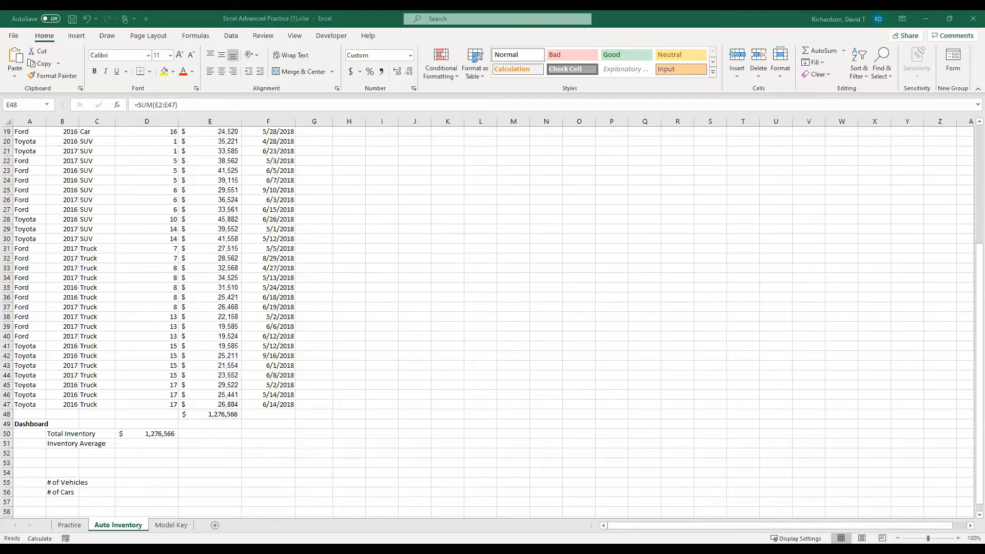
Use the AutoSum Average function in D51 beside Inventory Average, entering =AVERAGE(E2:E47).
left_click(134, 445)
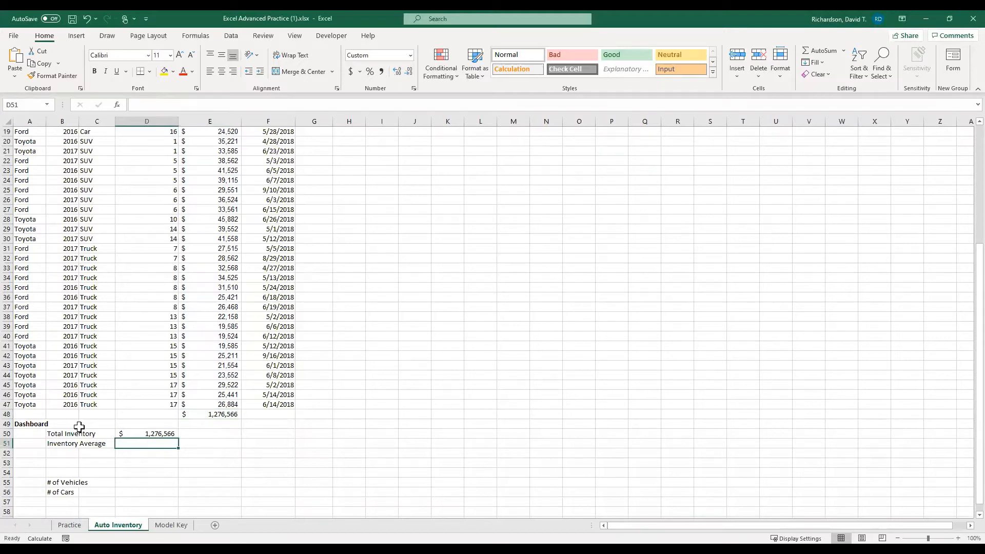
left_click(844, 51)
left_click(838, 78)
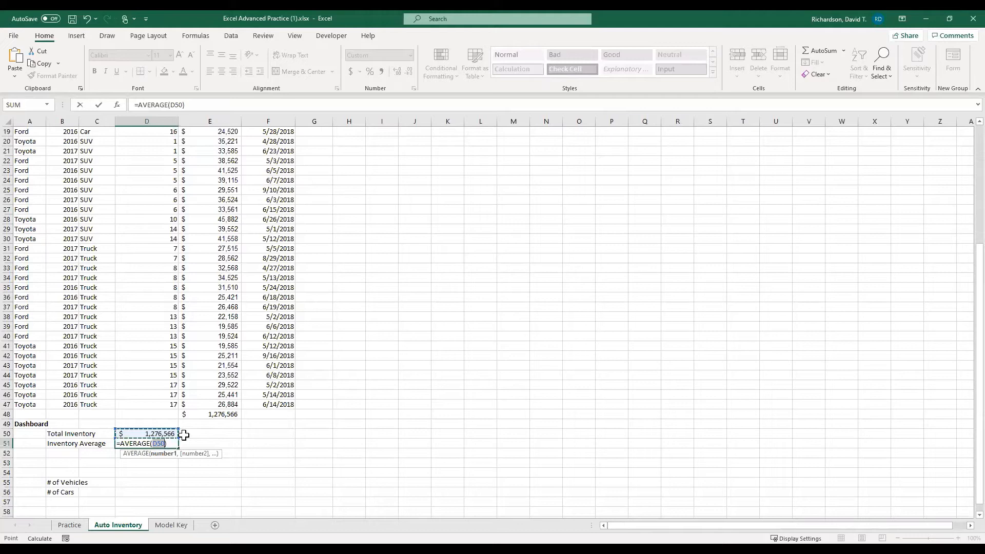
key("BackSpace")
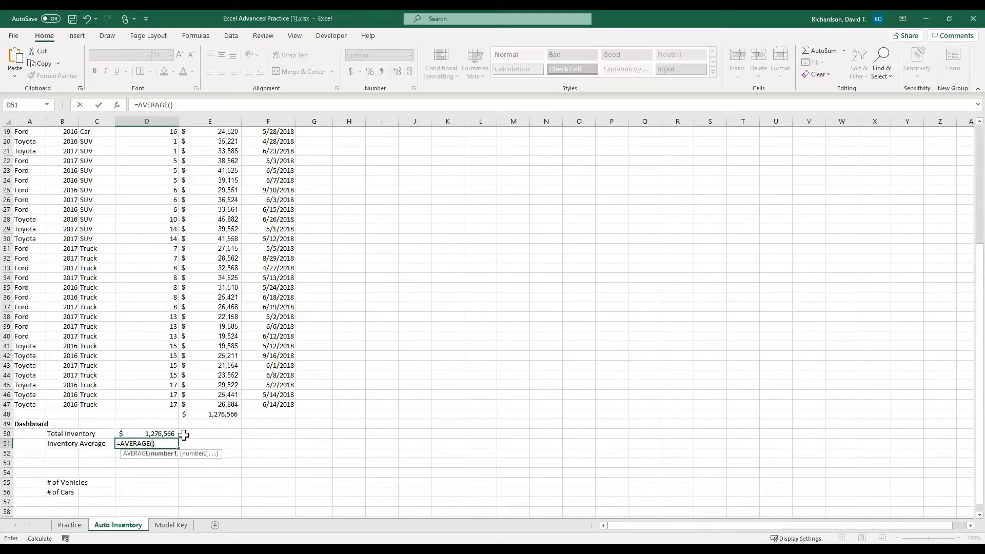
type("E2:E47")
key("Return")
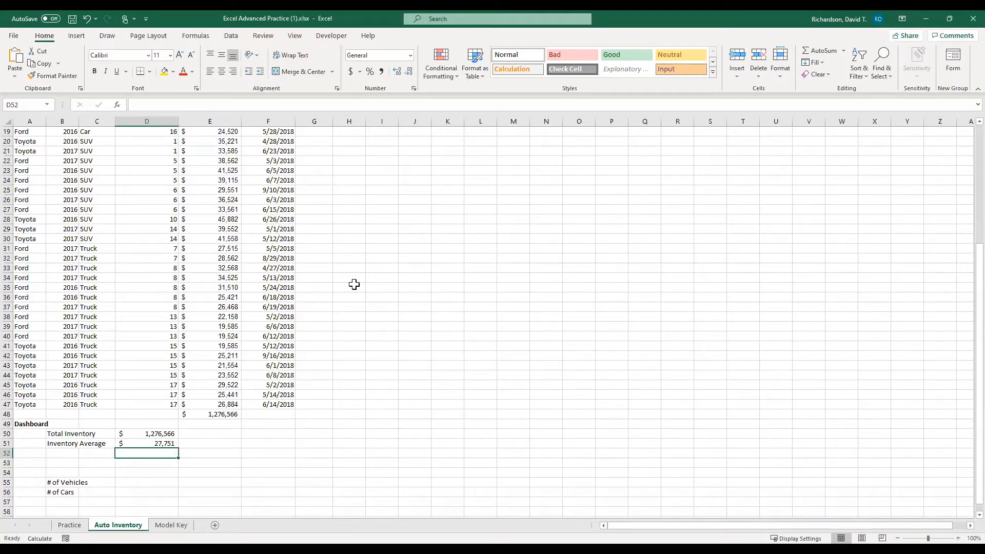
Insert three blank rows above the header row of the inventory table.
scroll(346, 281, "up", 2)
scroll(342, 278, "up", 4)
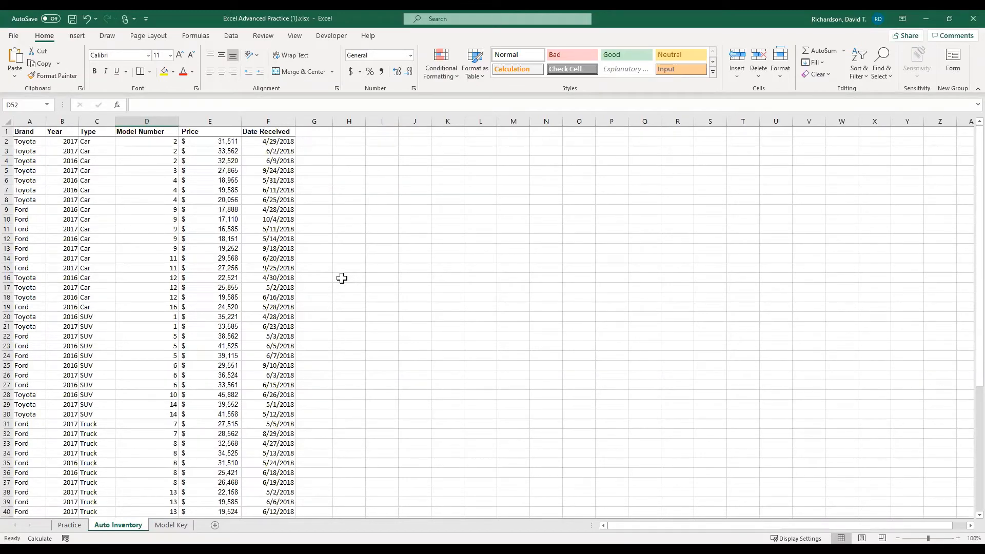
left_click(7, 131)
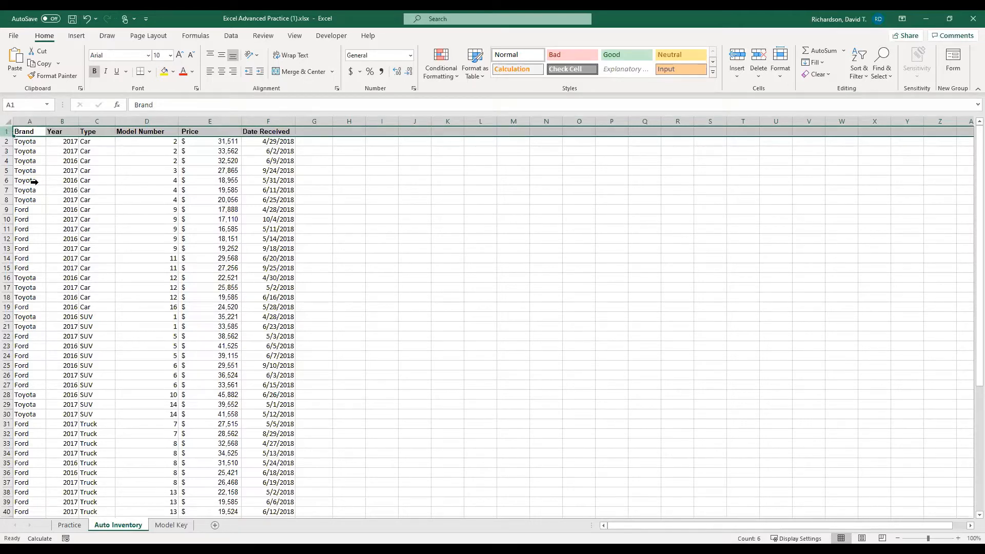
key("ctrl+shift+plus")
right_click(44, 225)
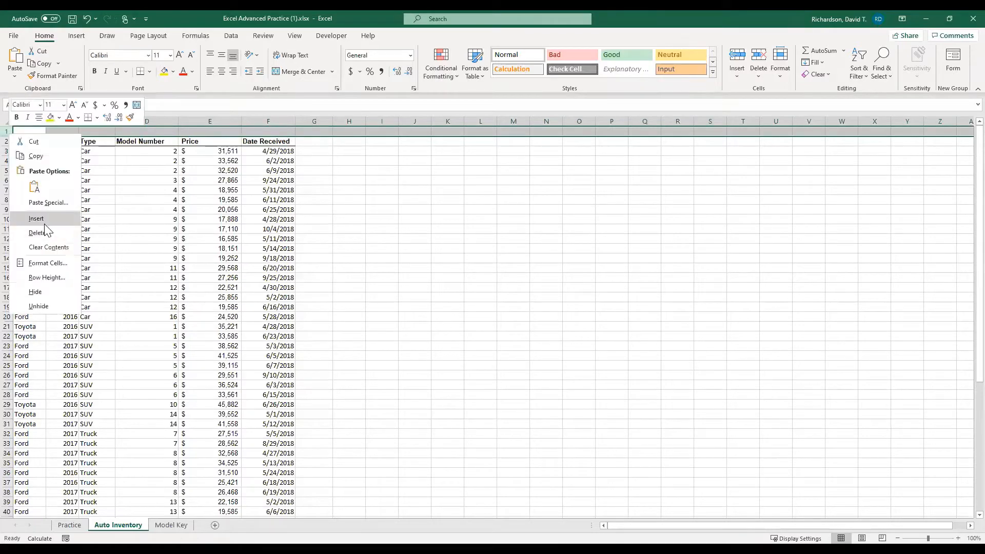
left_click(44, 222)
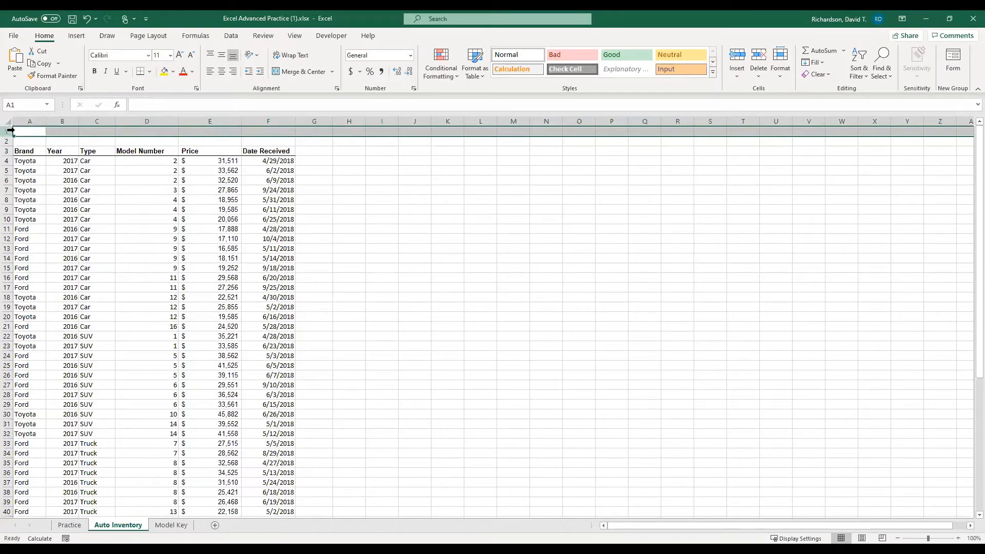
right_click(10, 133)
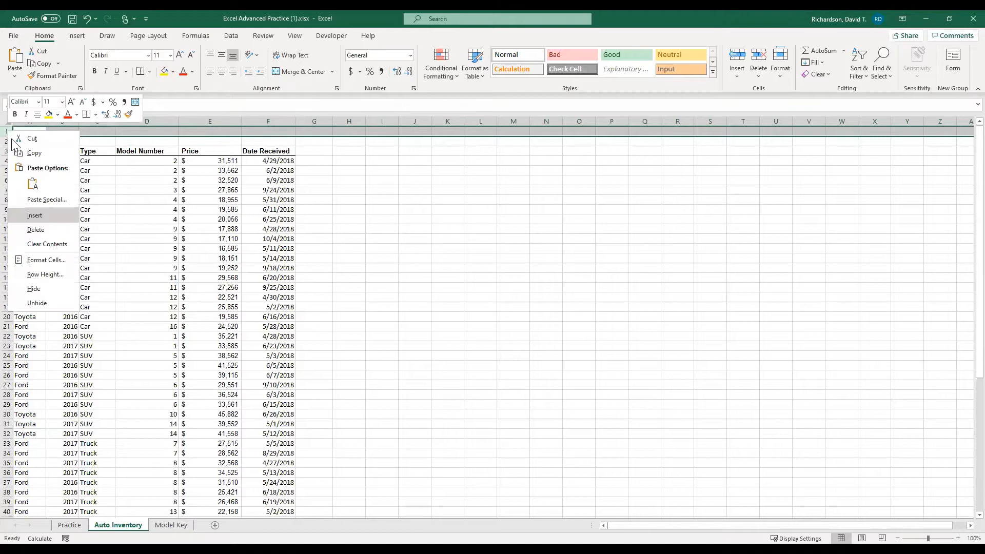
left_click(40, 216)
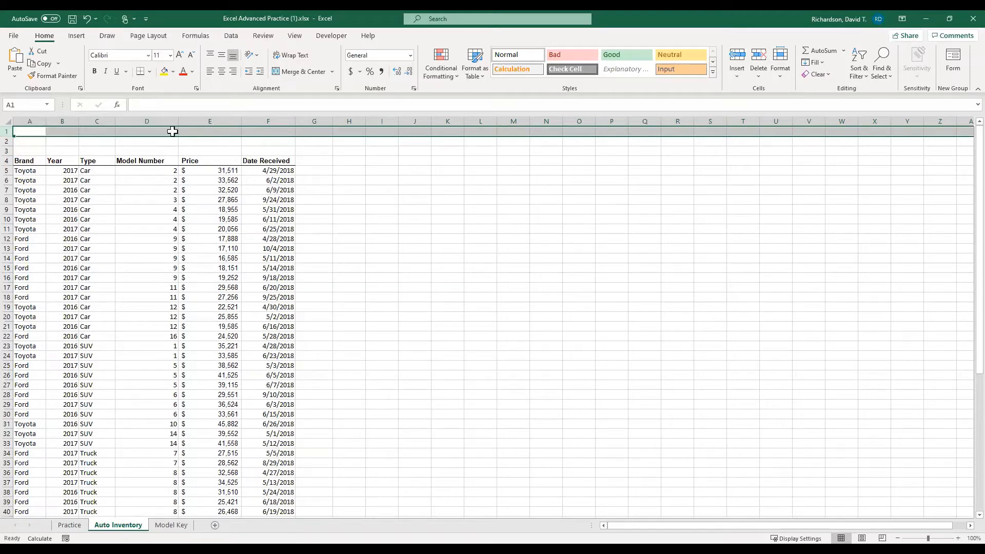
Enter the current date in C1 with the formula =TODAY() and reselect the cell to check it.
left_click(103, 132)
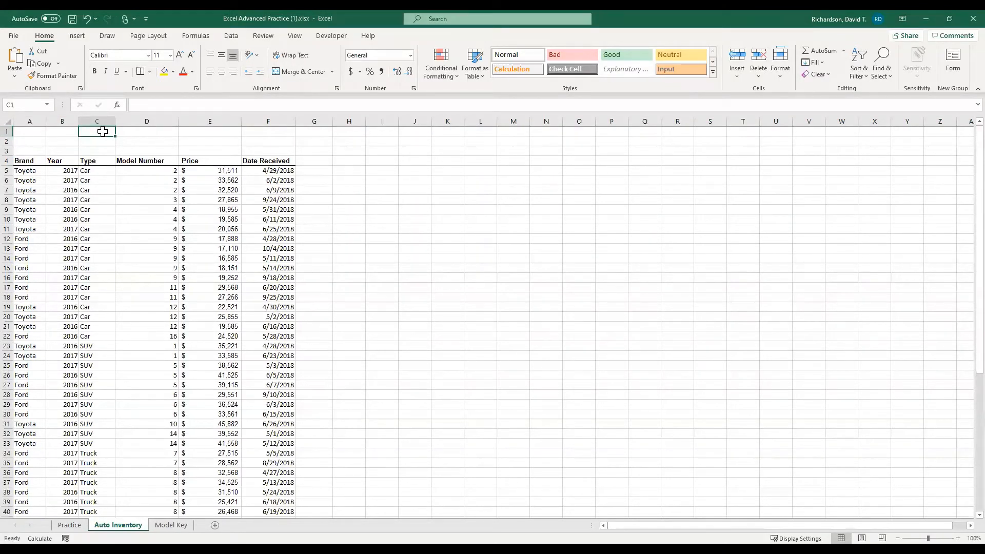
type("=")
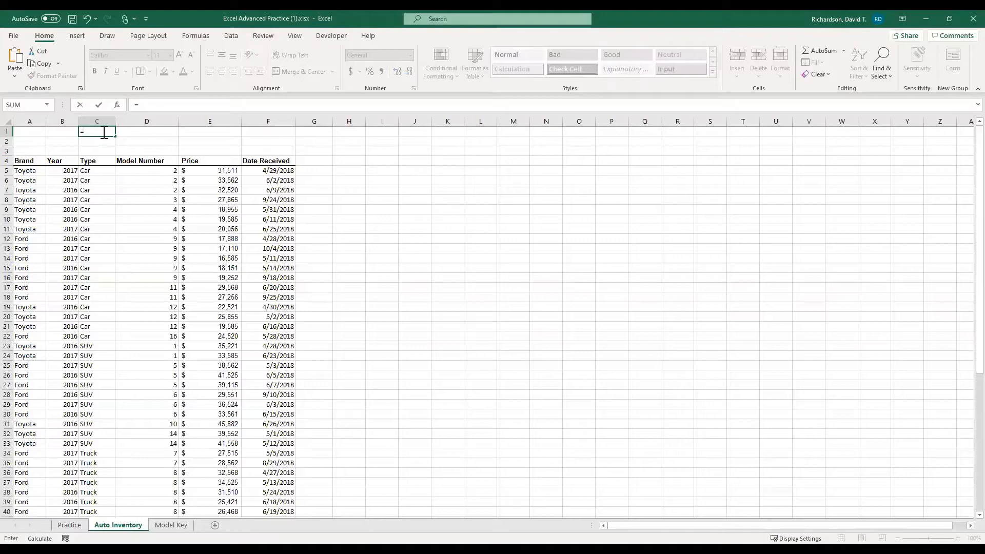
type("Toda")
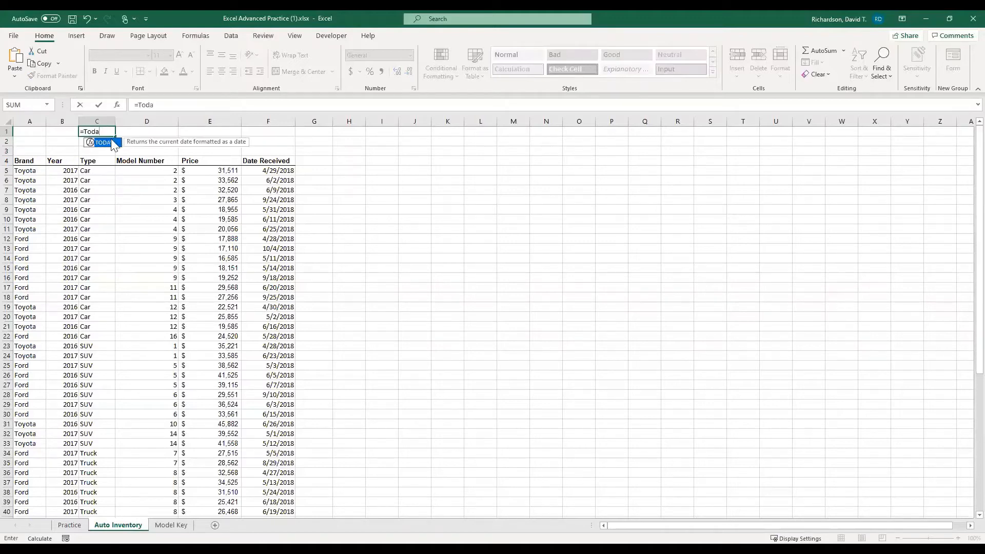
double_click(105, 143)
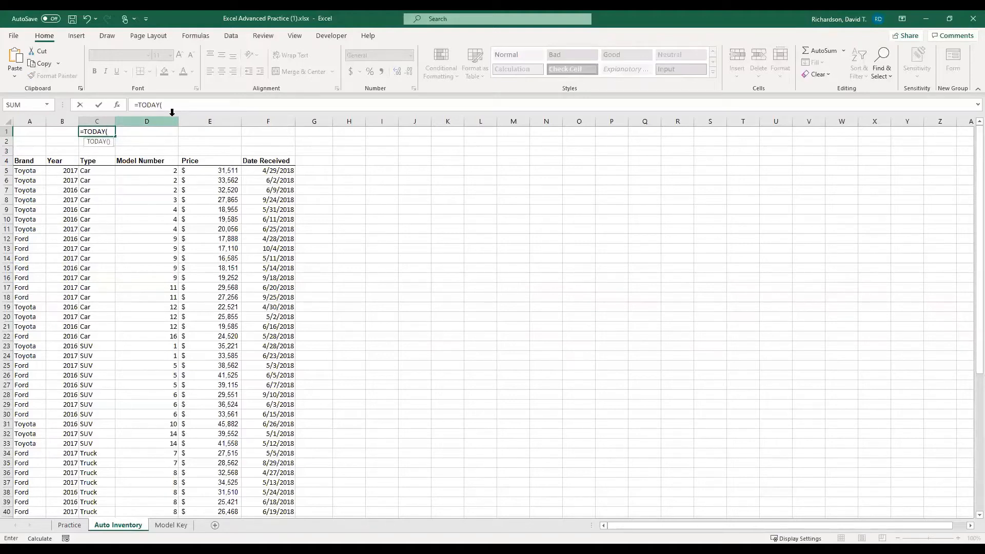
type(")")
key("Return")
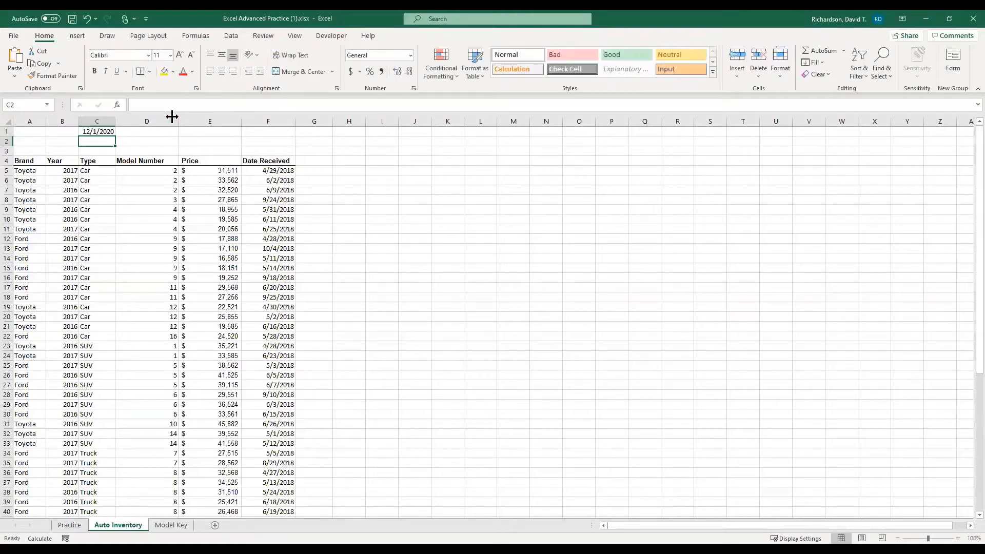
key("Up")
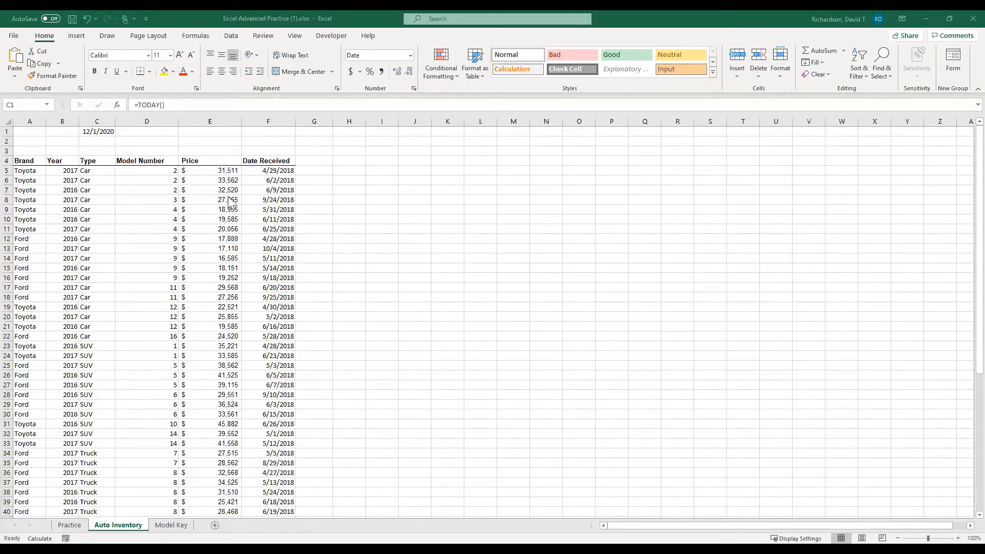
Add the column heading "Time On Lot" in G4 beside Date Received.
left_click(306, 162)
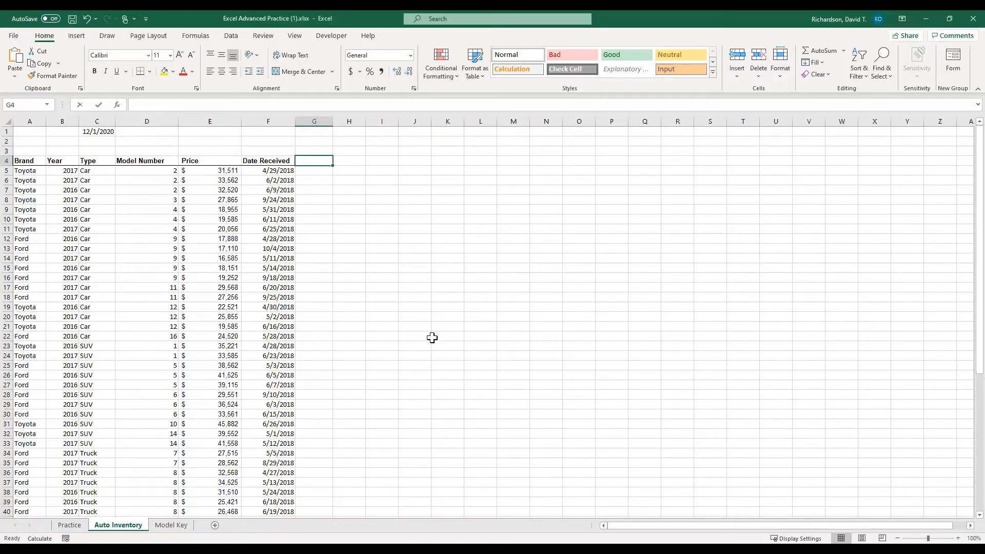
type("Time On")
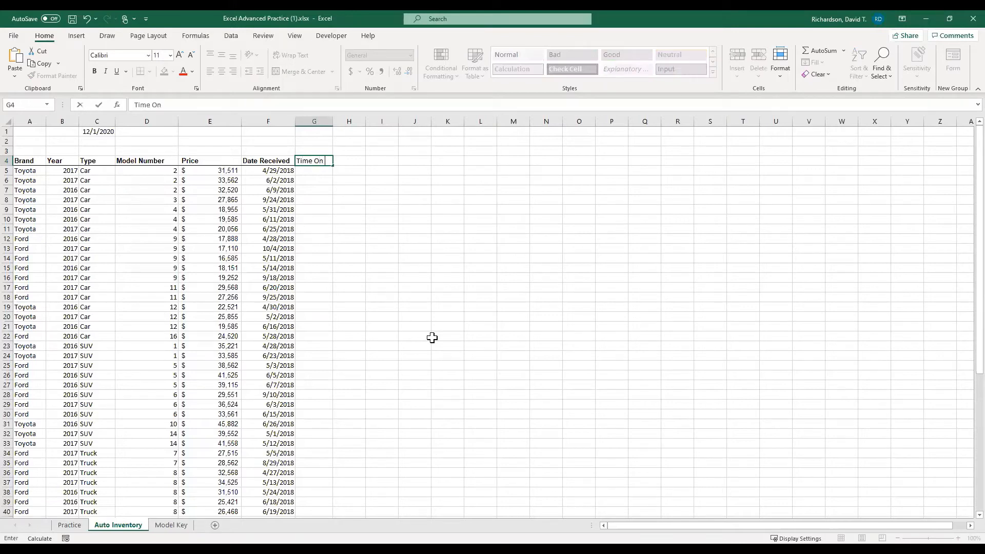
type(" Lot")
key("Return")
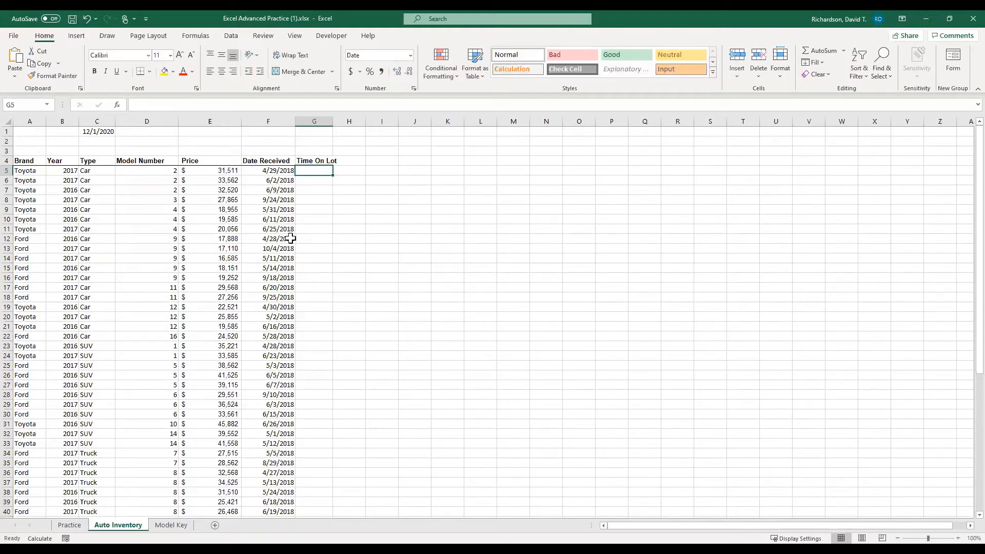
Calculate the first vehicle's time on the lot in G5 with =C1-F5 and reselect the cell.
type("=")
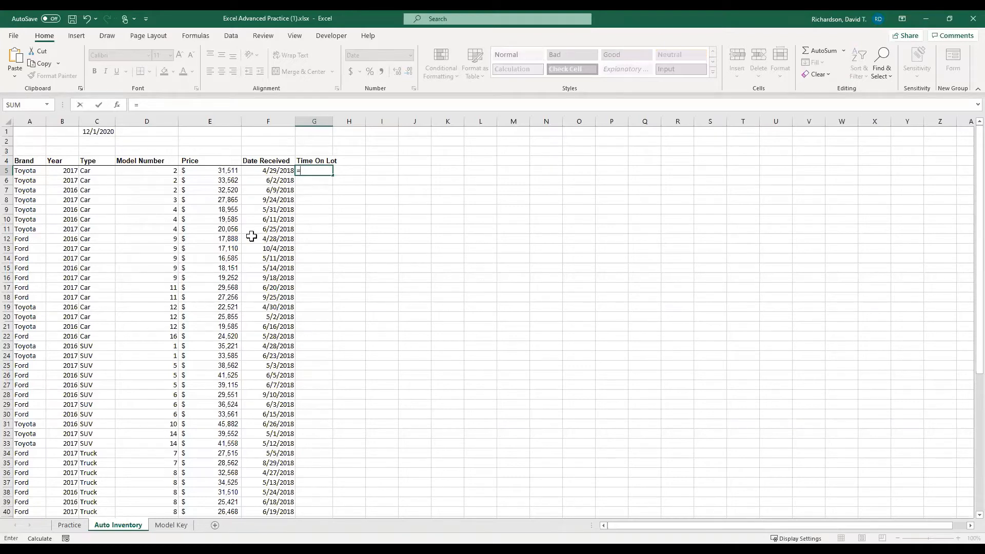
left_click(98, 132)
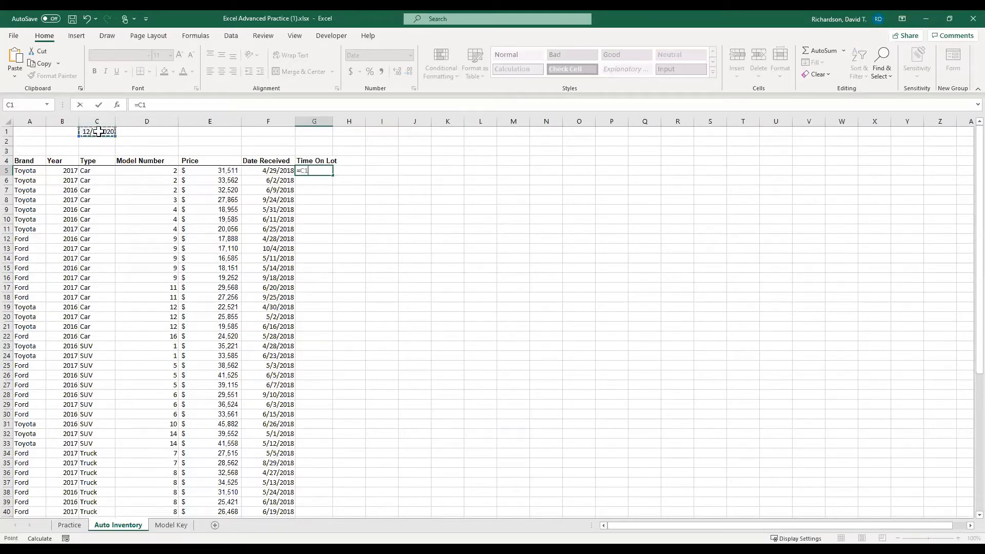
type("-")
left_click(275, 170)
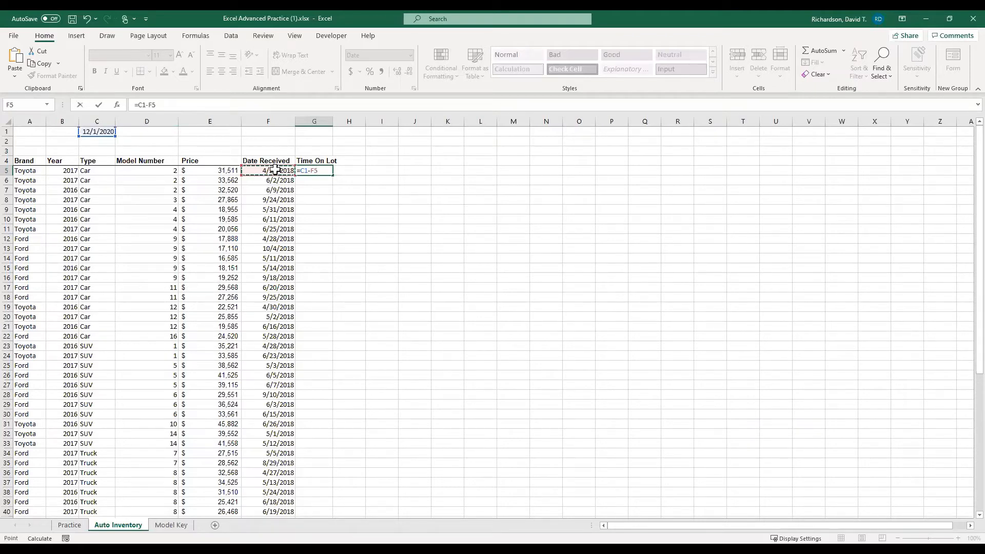
key("Return")
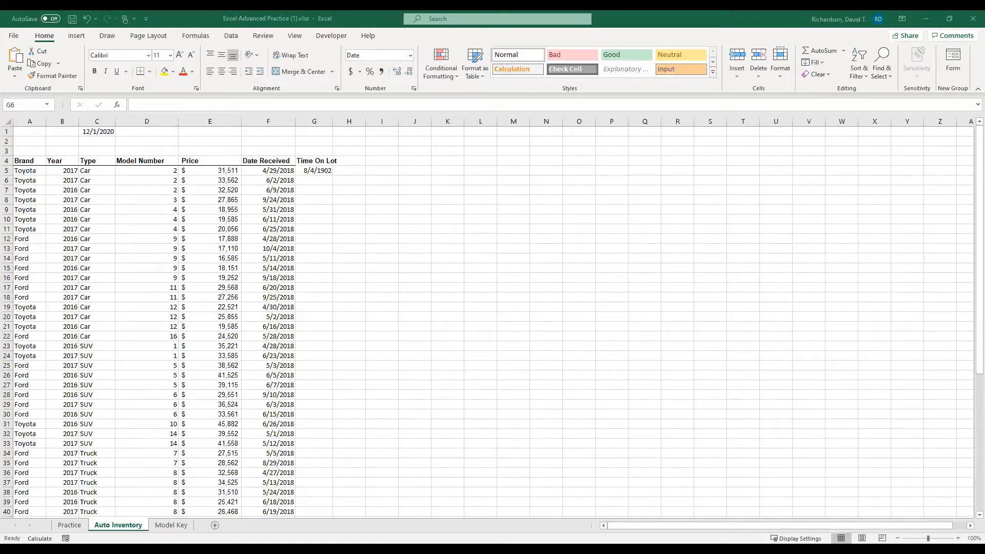
left_click(318, 170)
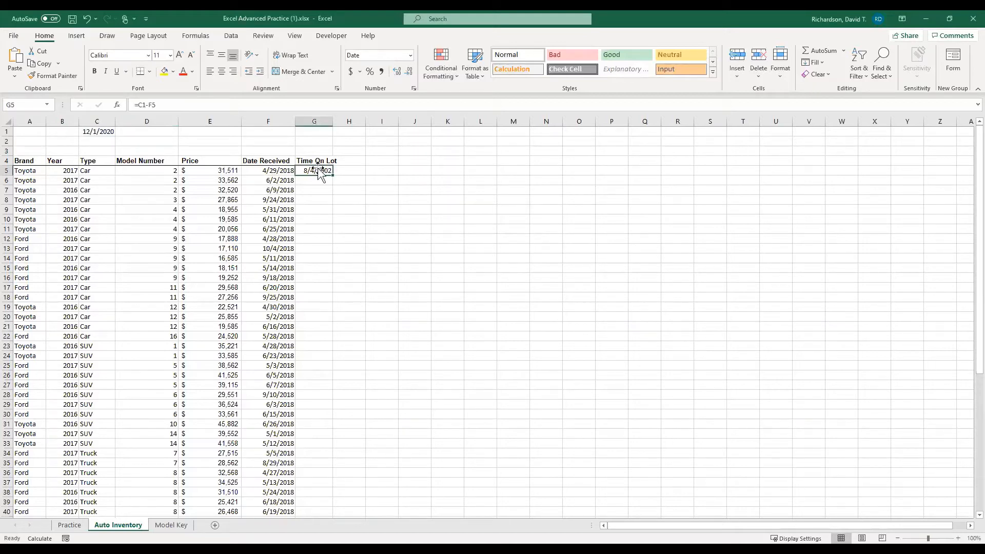
Format the time-on-lot result in G5 as General and fill its formula down the Time On Lot column for all vehicles.
left_click(412, 54)
left_click(402, 79)
double_click(335, 177)
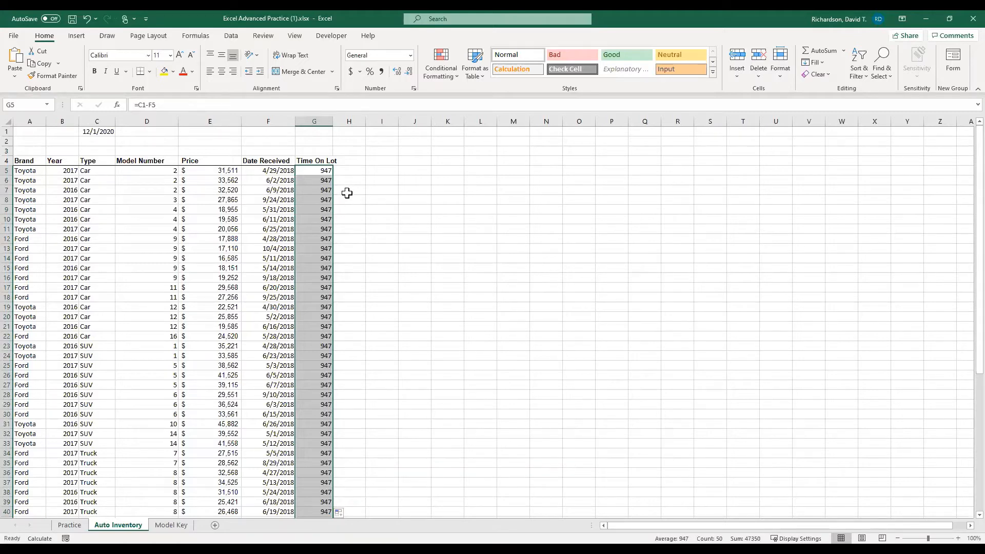
Inspect the copied formulas in the first Time On Lot cells, G5 to G8, to compare their cell references.
left_click(346, 192)
left_click(328, 180)
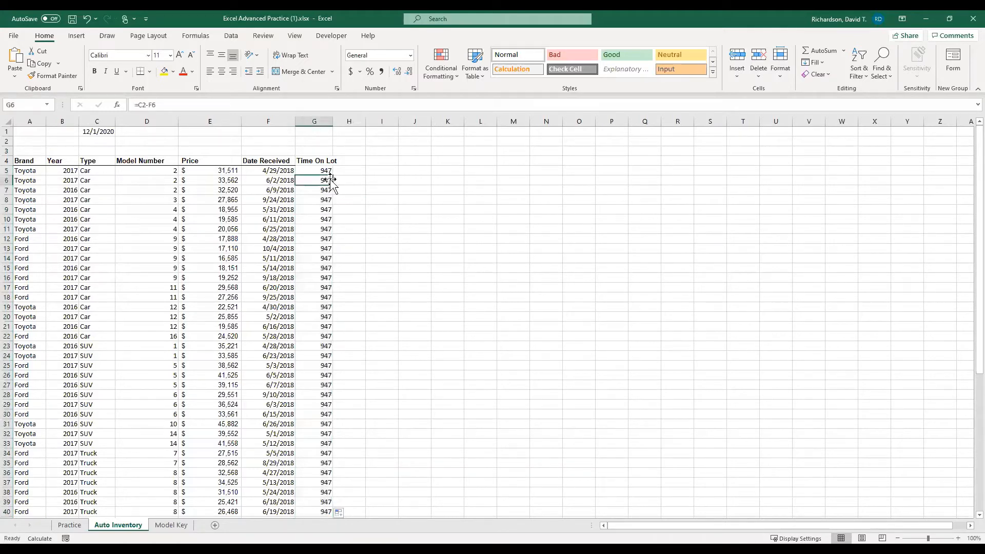
left_click(327, 191)
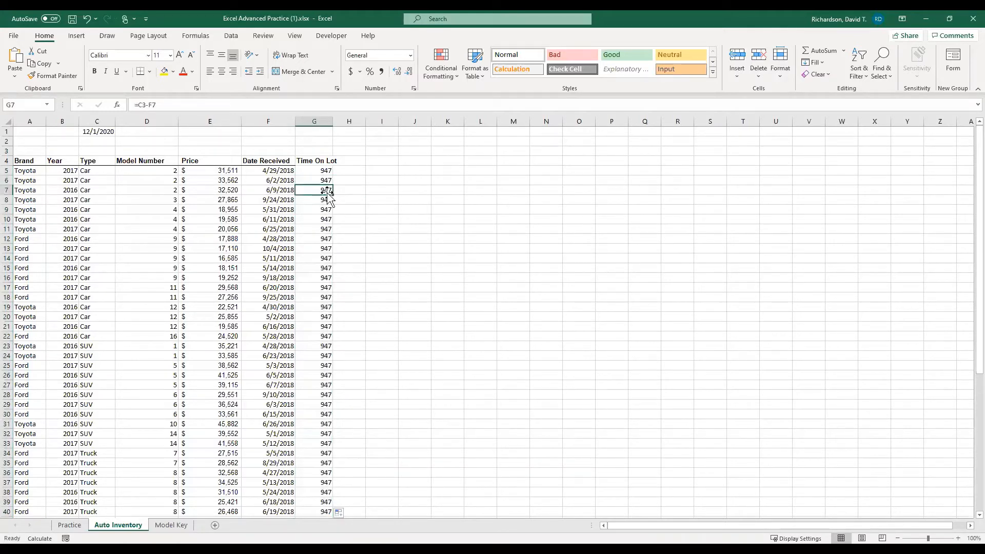
left_click(327, 200)
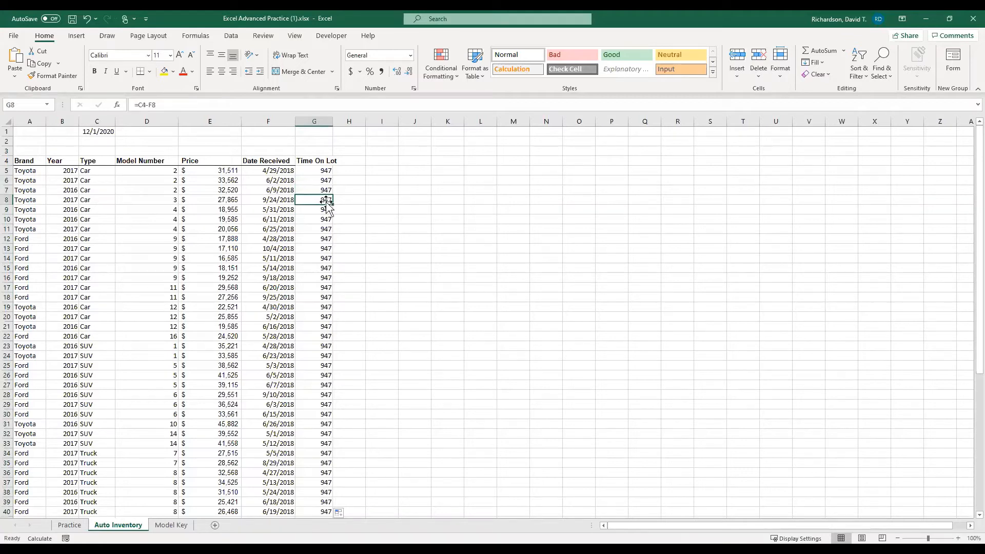
left_click(322, 173)
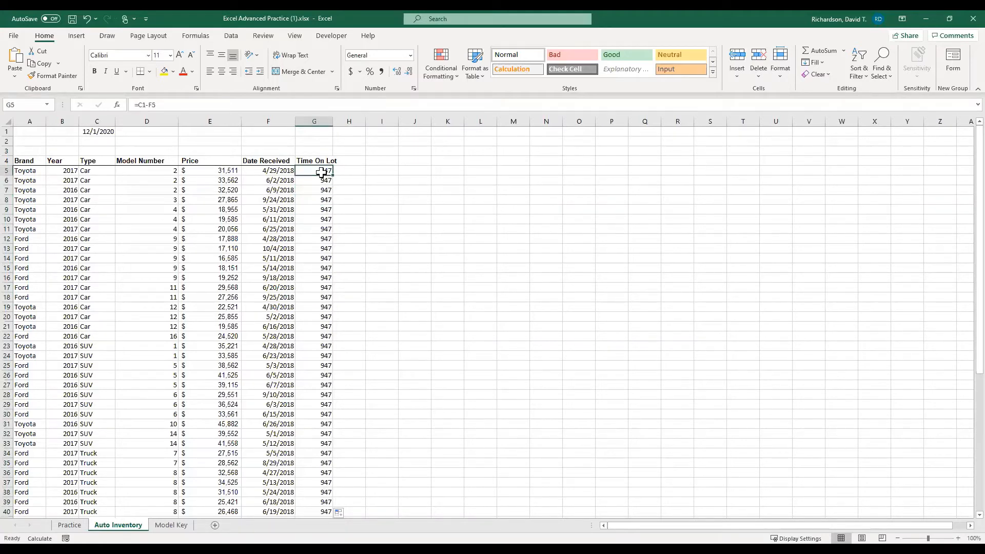
left_click(322, 179)
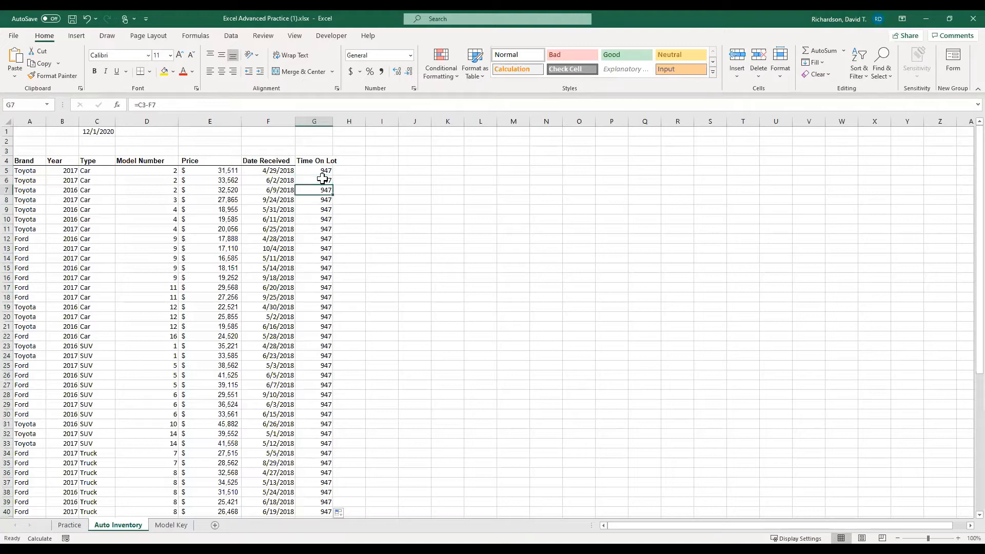
Re-enter the formula =C2-F6 in G6 to recalculate it and compare it with the formula in G5.
left_click(207, 108)
key("Return")
left_click(318, 180)
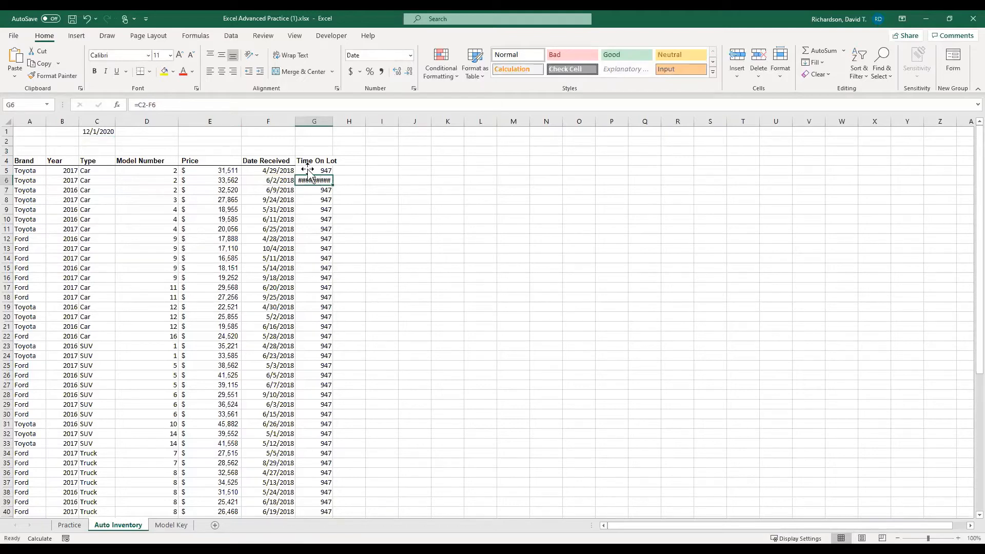
left_click(321, 171)
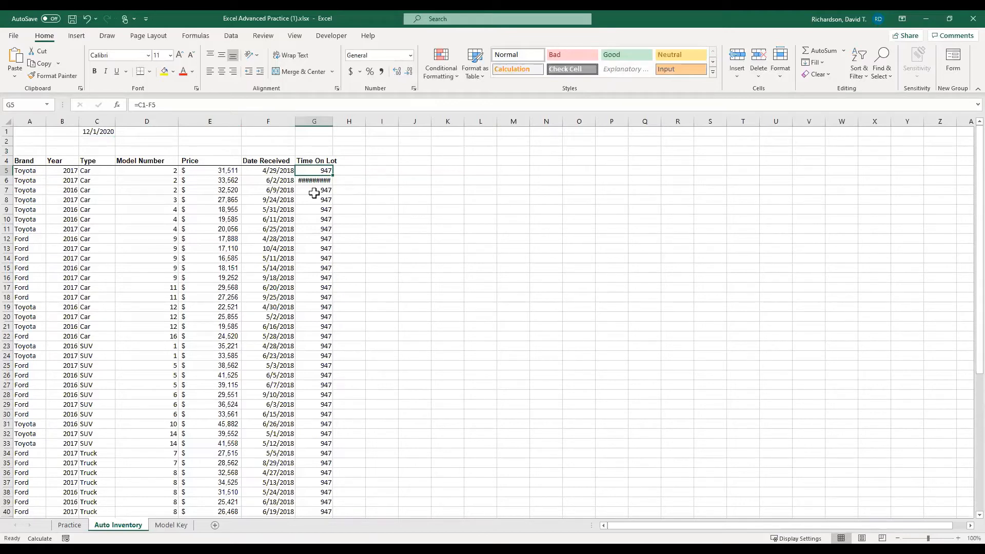
Widen column G slightly so the Time On Lot heading fits, and reselect G5 to review its formula.
left_click_drag(331, 121, 394, 119)
left_click(362, 180)
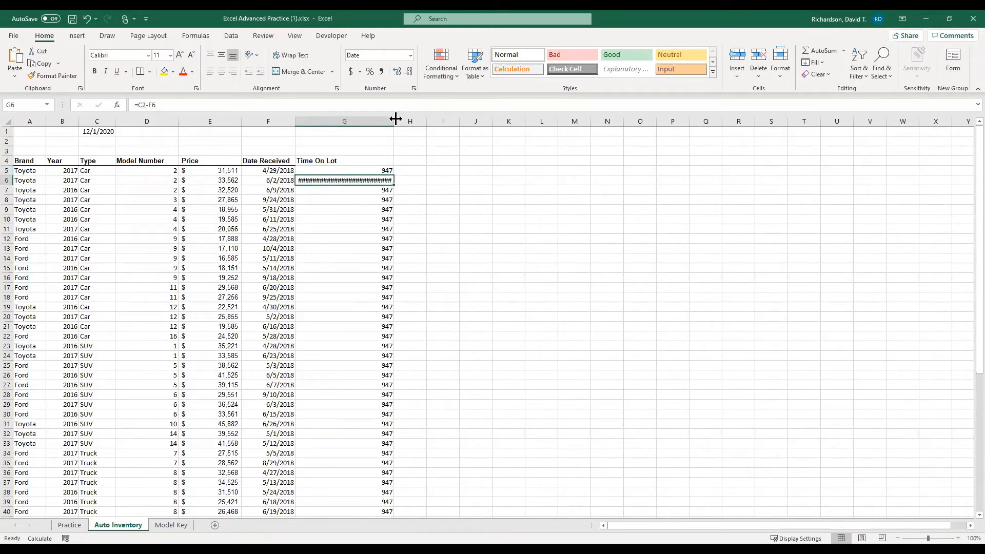
left_click_drag(396, 119, 351, 119)
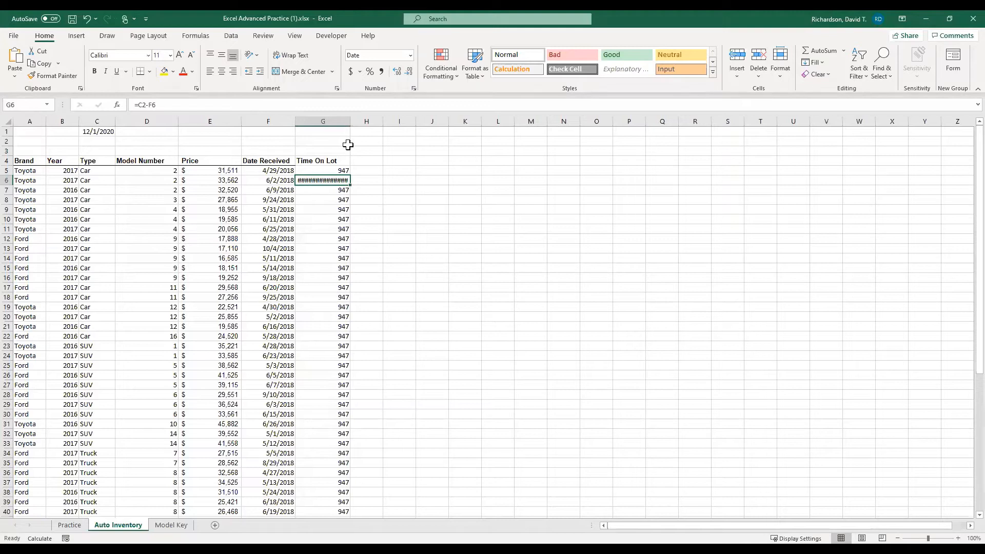
left_click(331, 169)
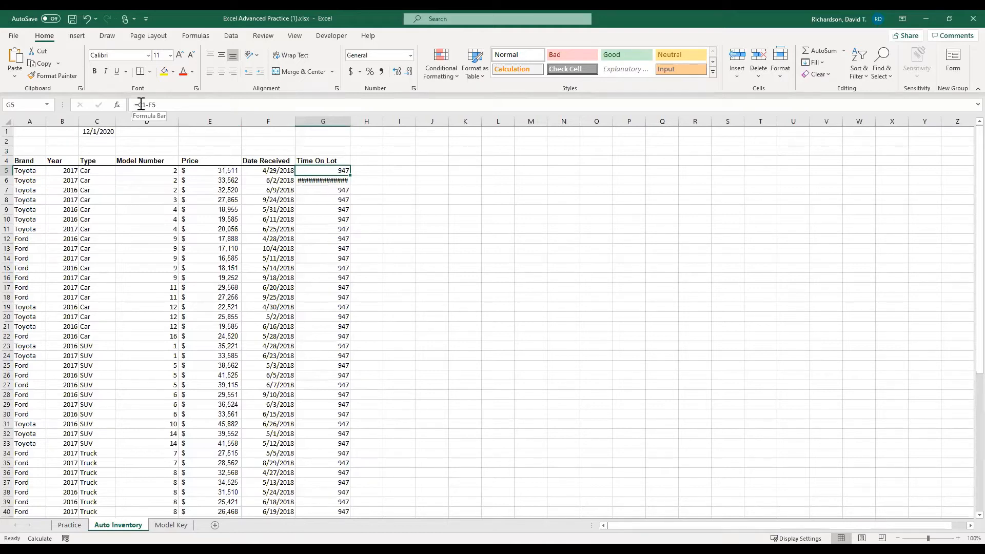
On the Practice sheet, enter the formula =A6+B6 in G6 and reselect the cell.
left_click(73, 524)
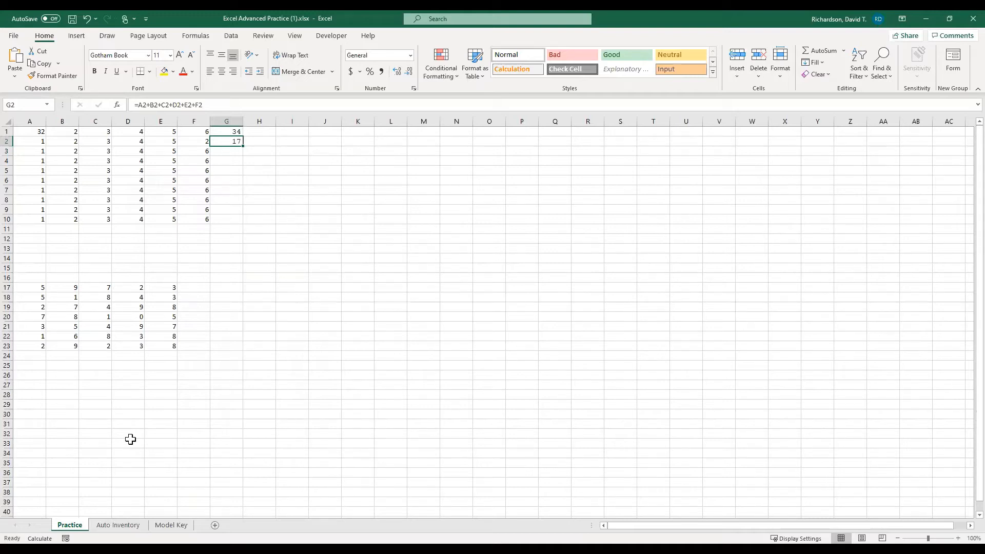
left_click(218, 152)
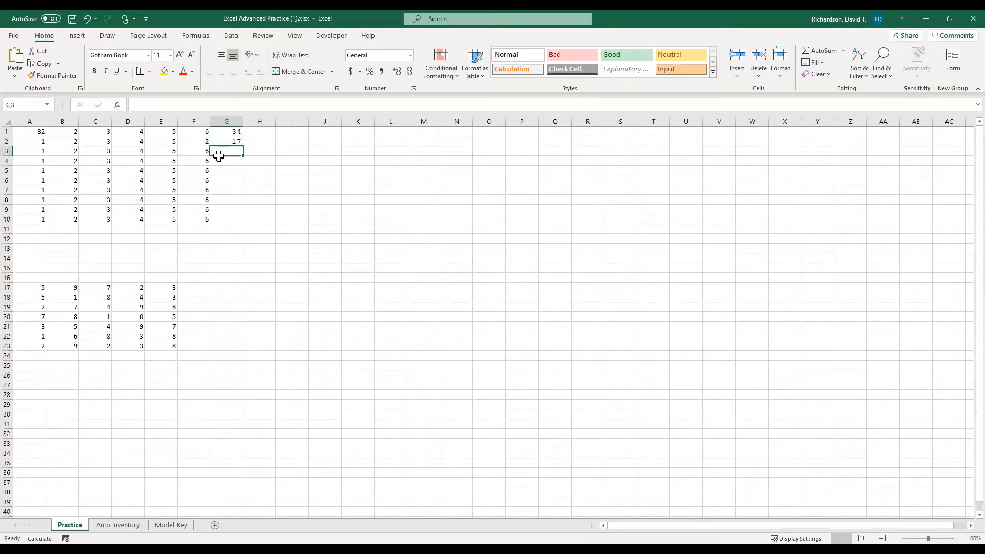
left_click(221, 190)
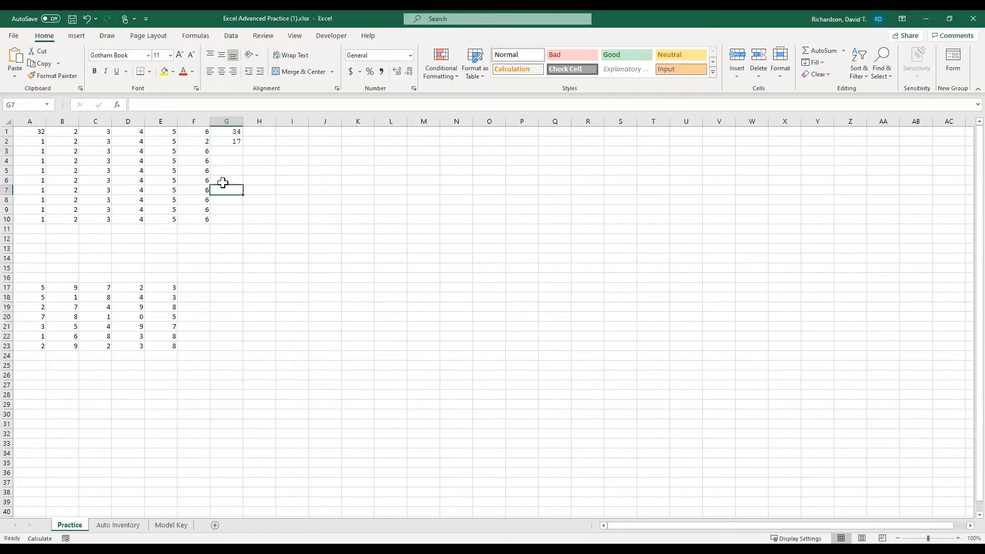
left_click(221, 182)
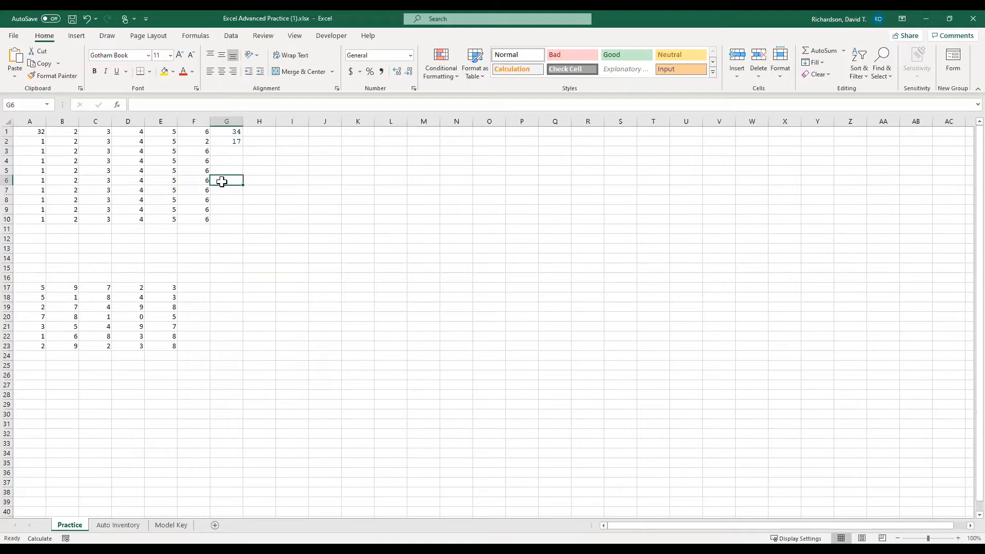
type("=a")
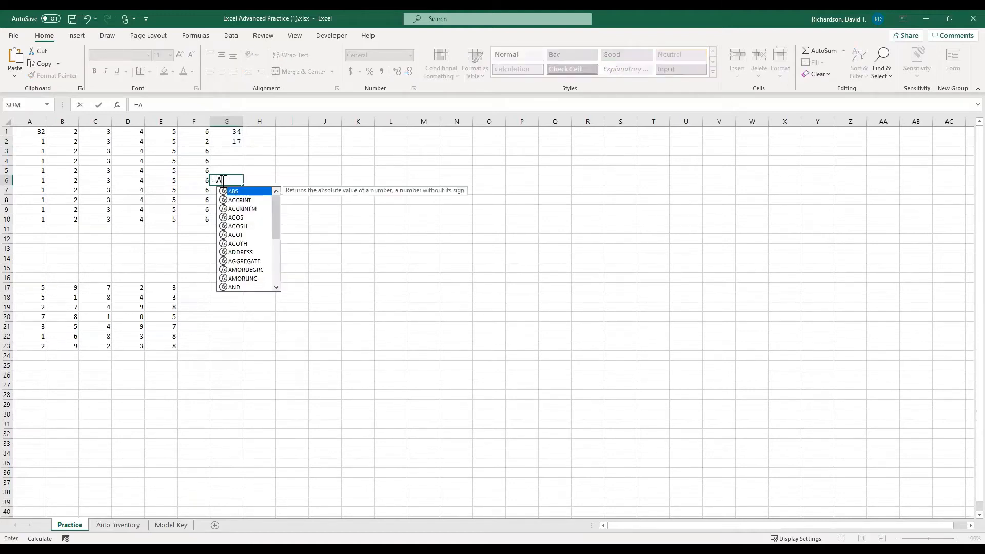
key("BackSpace")
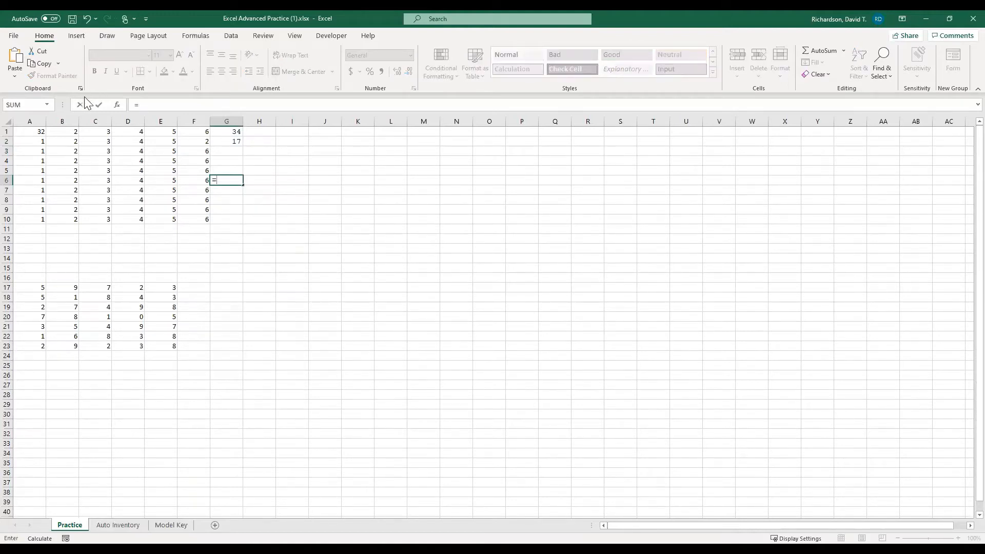
type("A6+B6")
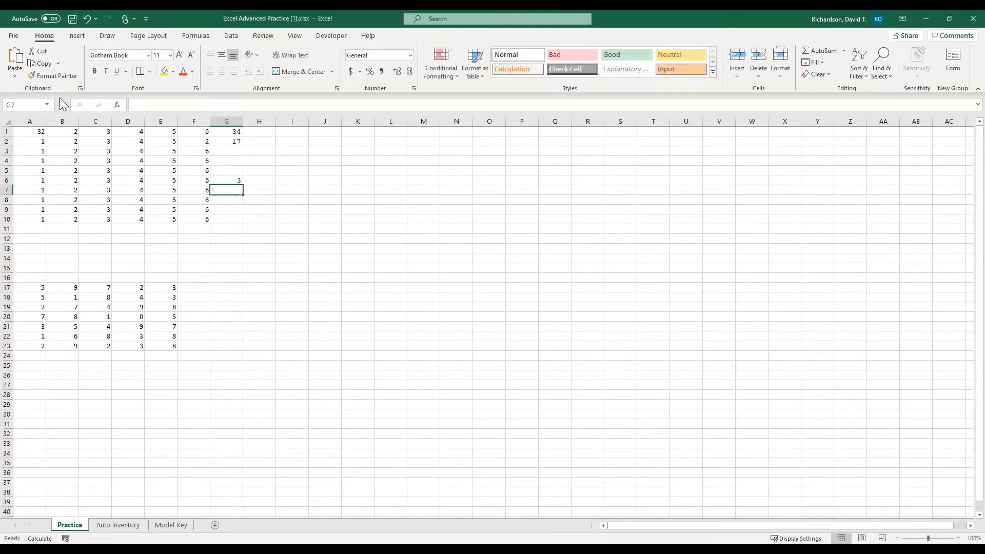
left_click(216, 181)
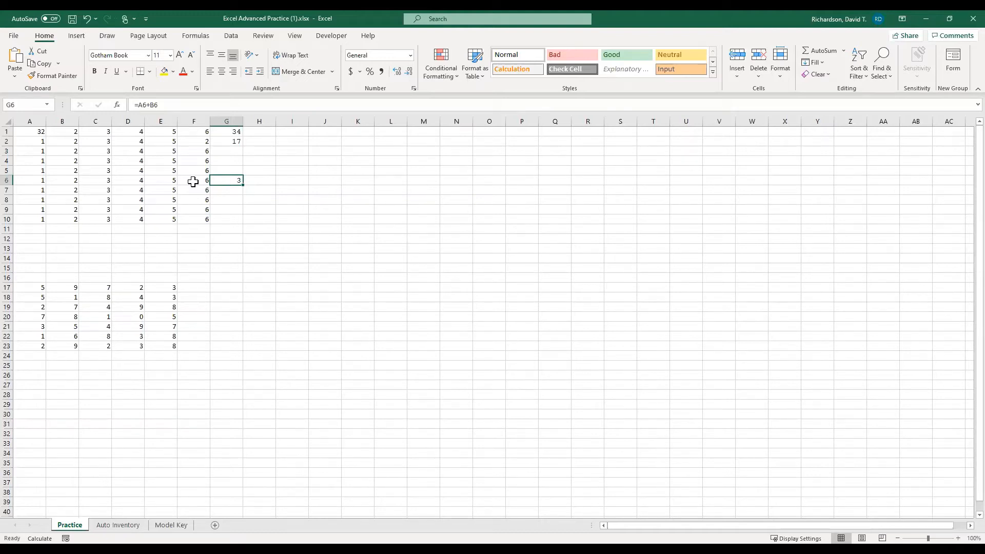
Copy the G6 formula down to G7 and check how its cell references shift.
left_click_drag(243, 186, 244, 195)
left_click(235, 189)
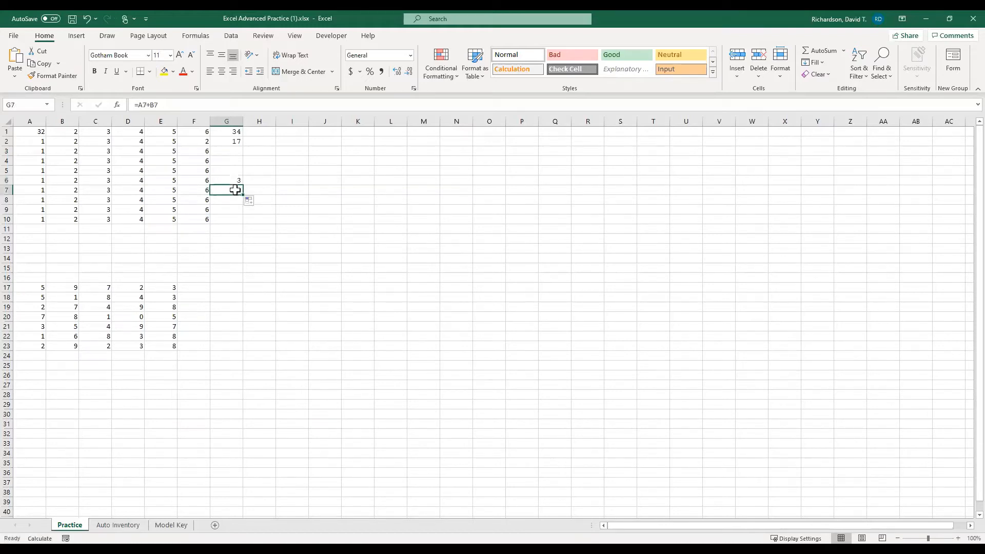
left_click(138, 104)
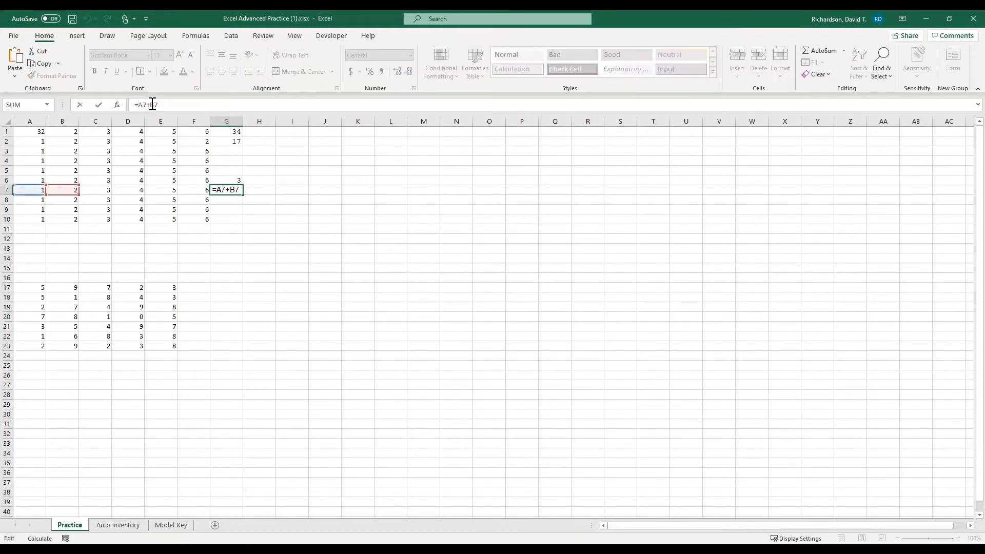
left_click(152, 104)
key("Escape")
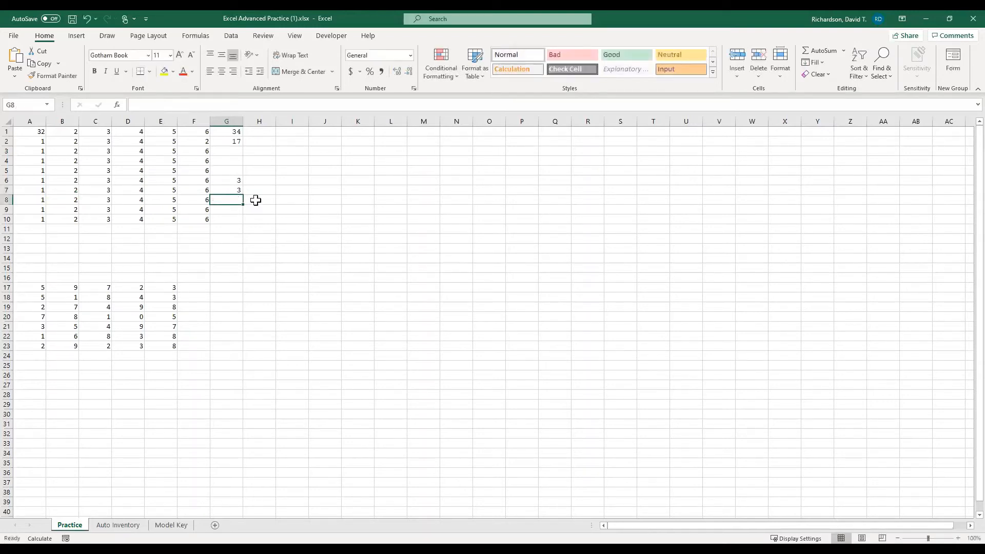
left_click_drag(237, 181, 237, 191)
Make both references in the G6 formula absolute so it reads =$A$6+$B$6.
left_click(228, 178)
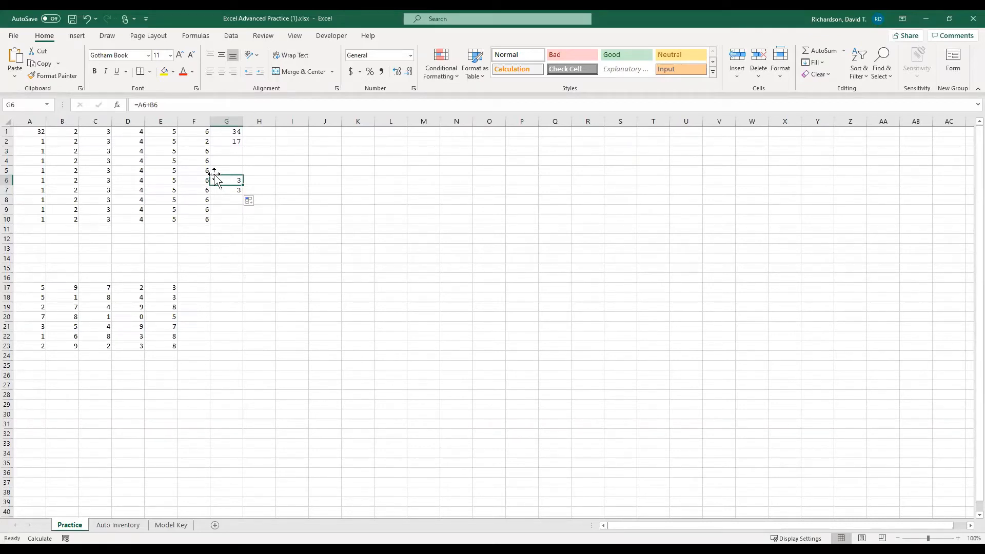
left_click(142, 105)
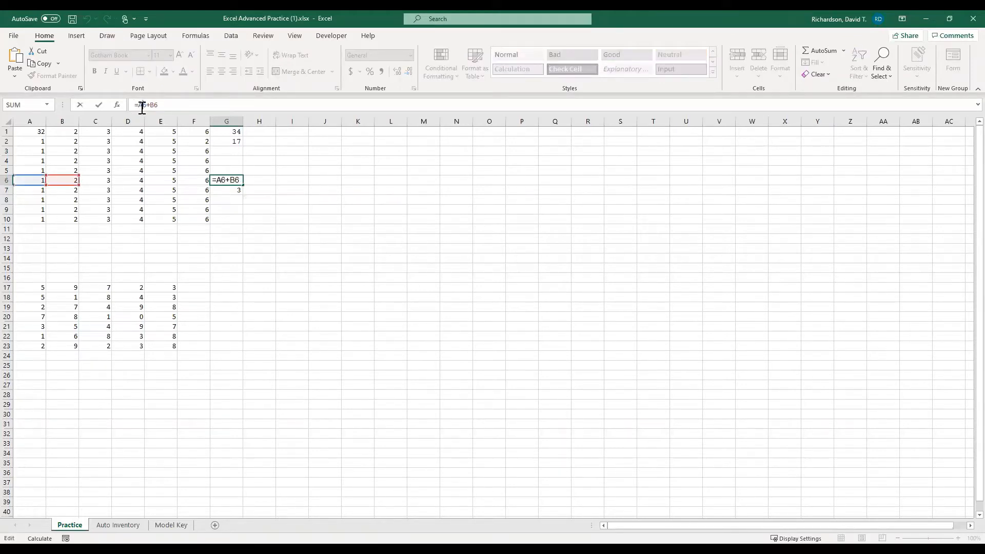
type("$")
left_click(138, 105)
type("$")
left_click(160, 105)
type("$")
left_click(165, 105)
type("$")
key("Return")
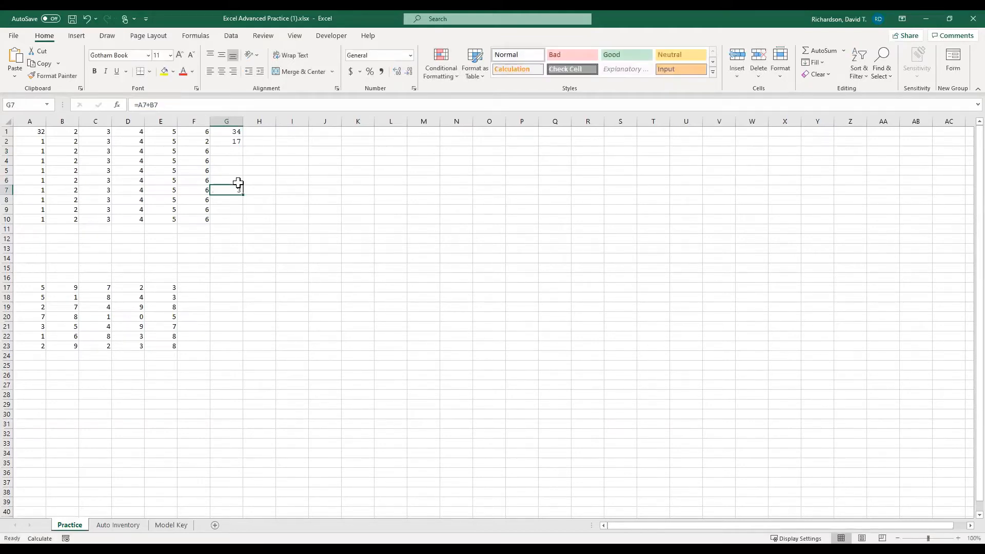
Copy the absolute-reference formula from G6 down to G7 and across to H7.
left_click(238, 181)
left_click_drag(243, 186, 241, 194)
left_click(235, 192)
mouse_move(245, 193)
left_mouse_down()
mouse_move(270, 192)
mouse_move(253, 191)
left_mouse_up()
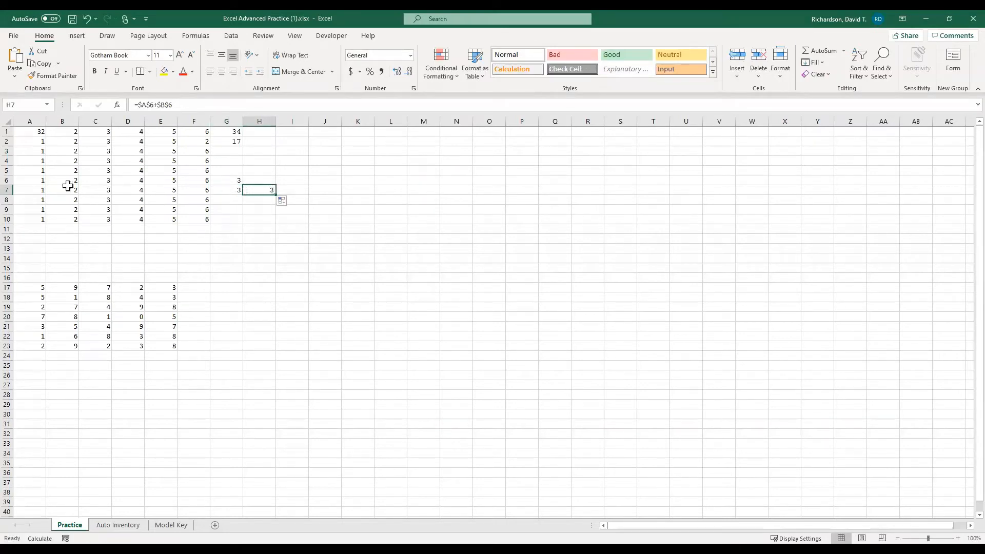
Change the source values in row 6, setting A6 to 2 and B6 to 3.
left_click(40, 189)
left_click(41, 181)
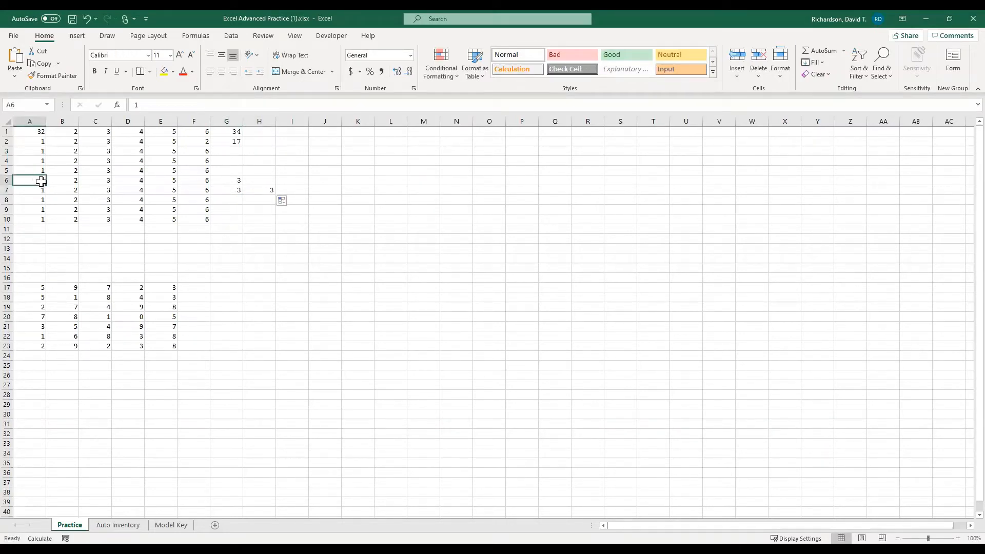
type("2")
key("Tab")
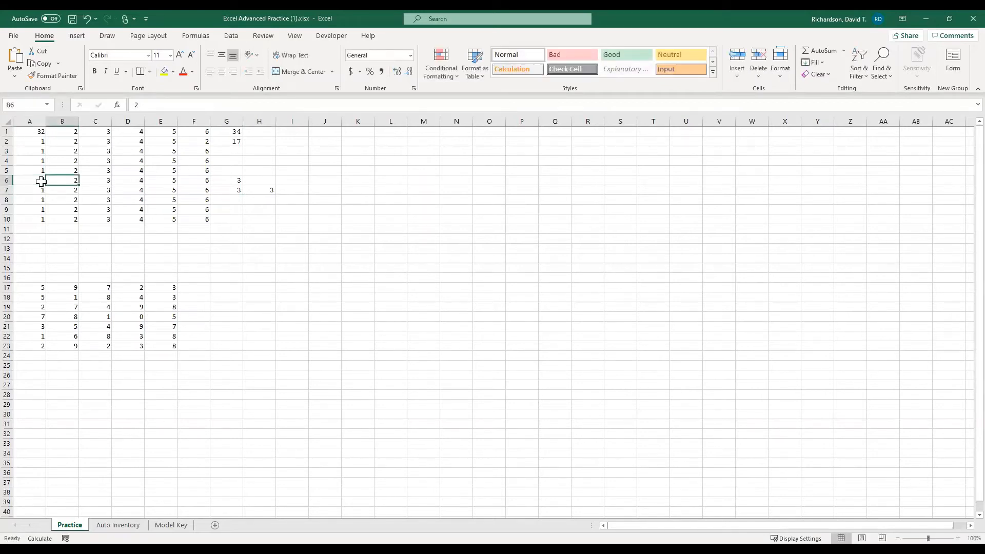
type("3")
key("Tab")
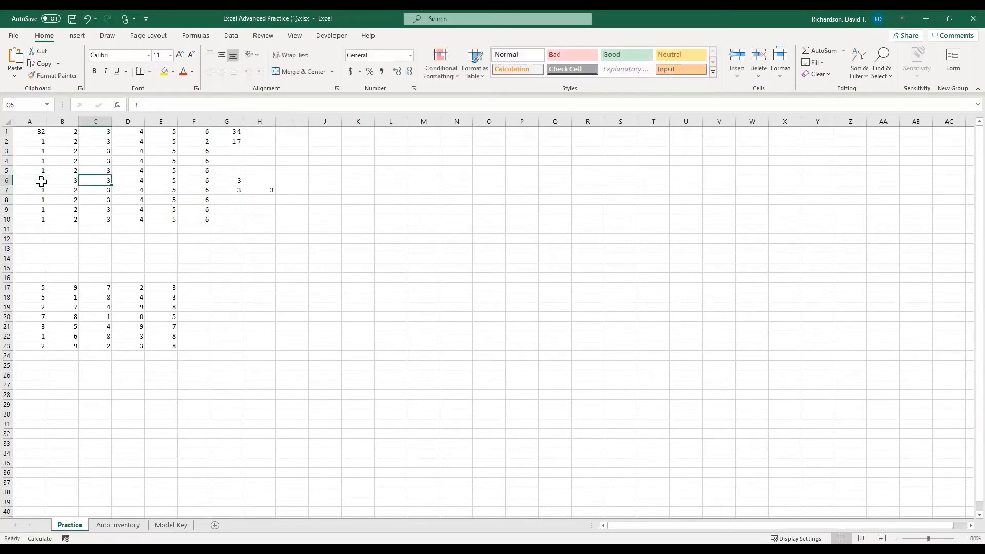
Re-enter the formulas in G6, G7 and H7 to recalculate them with the new source values.
left_click(231, 180)
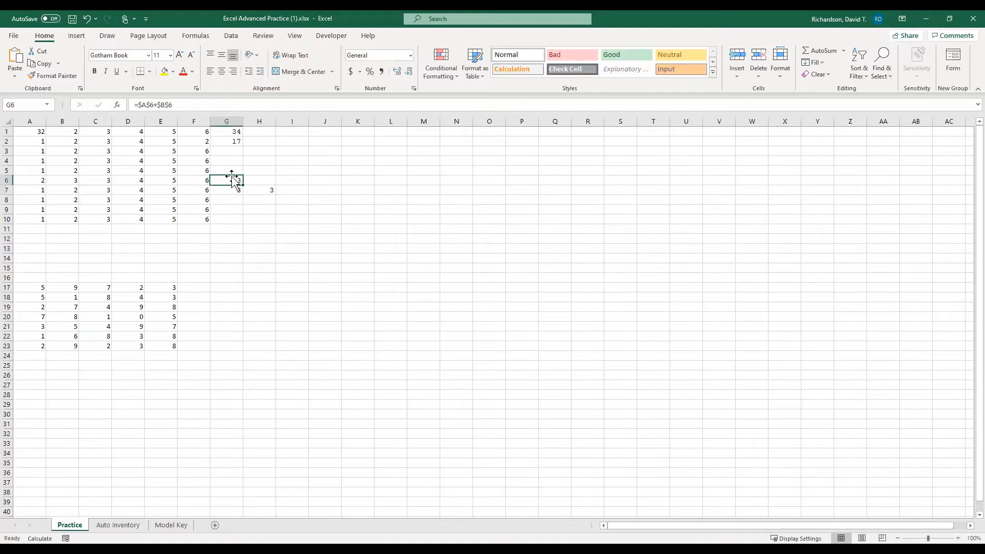
left_click(212, 108)
key("Return")
left_click(215, 108)
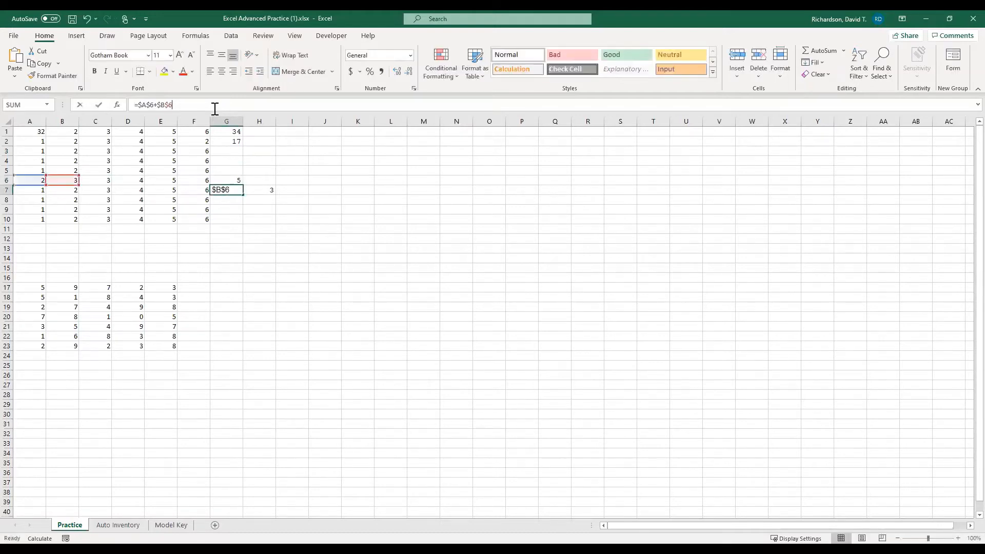
key("Return")
key("Page_Down")
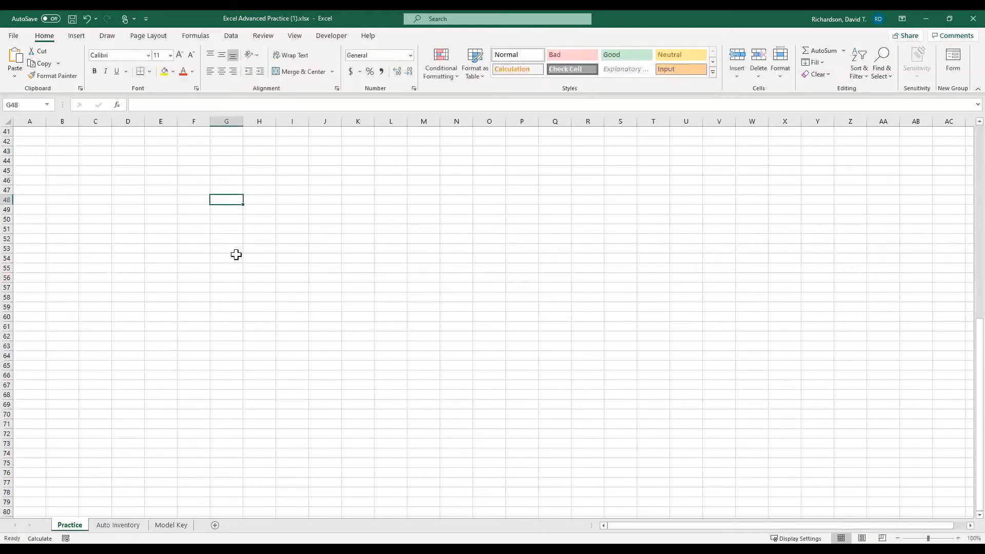
scroll(233, 255, "up", 13)
left_click(259, 192)
double_click(259, 192)
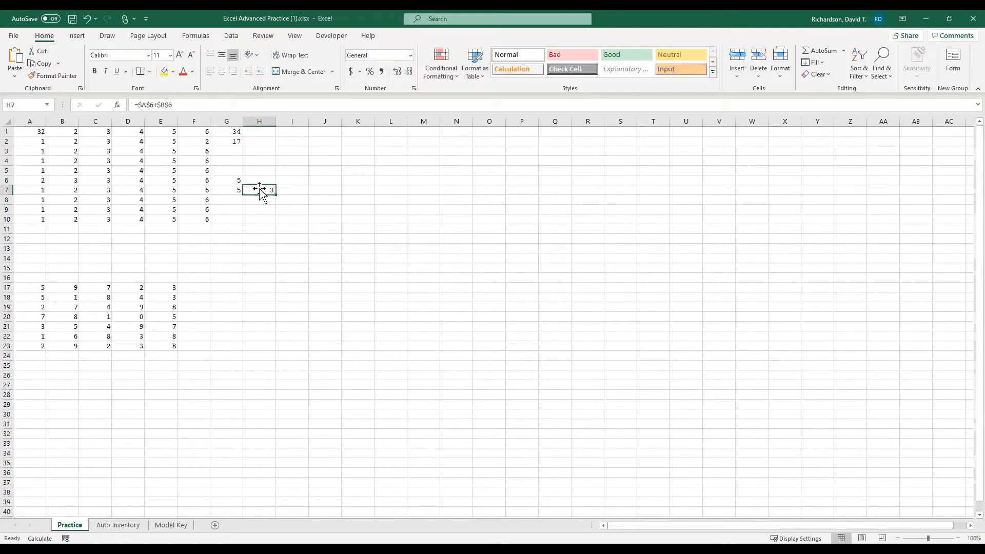
key("Return")
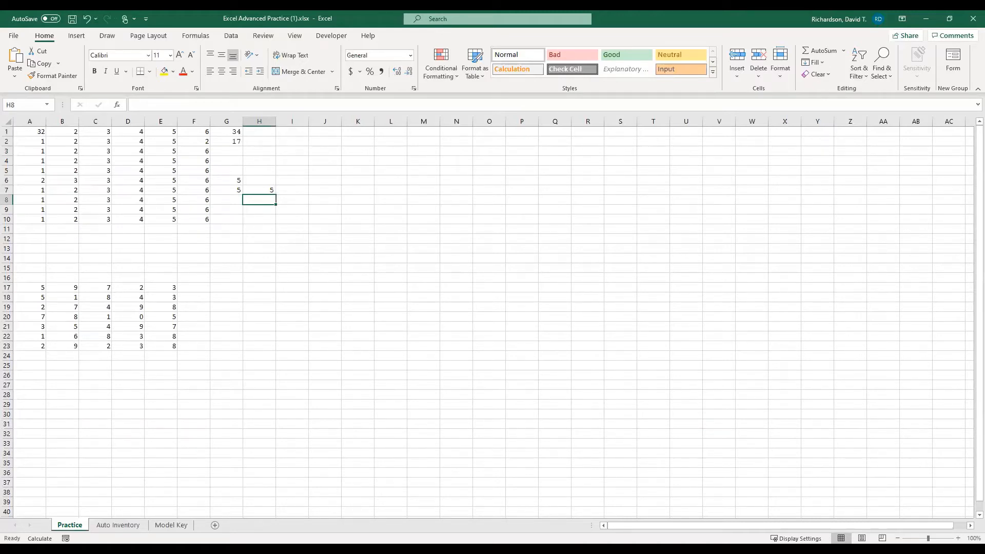
key("alt+Tab")
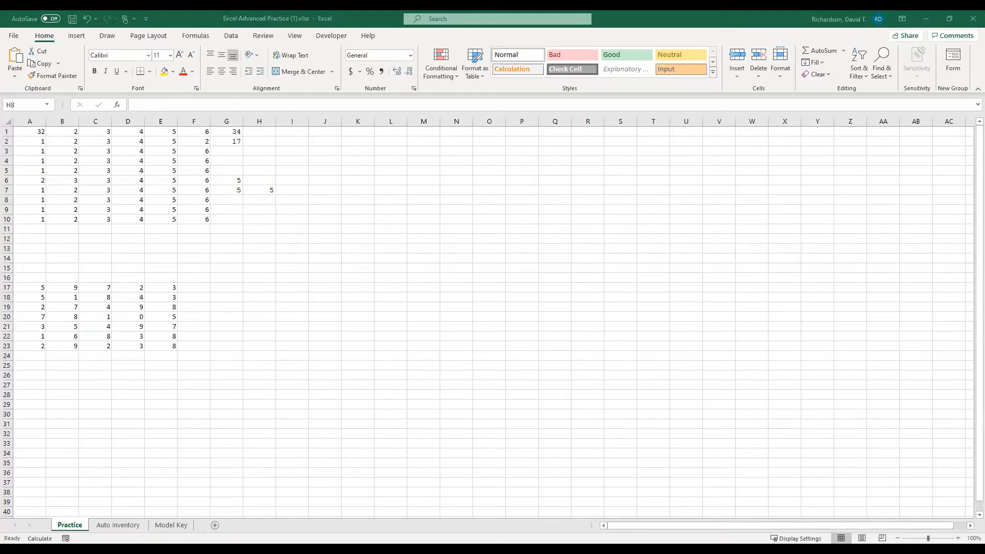
On the Auto Inventory sheet, make the date reference in the G5 formula absolute so it reads =$C$1-F5.
left_click(127, 520)
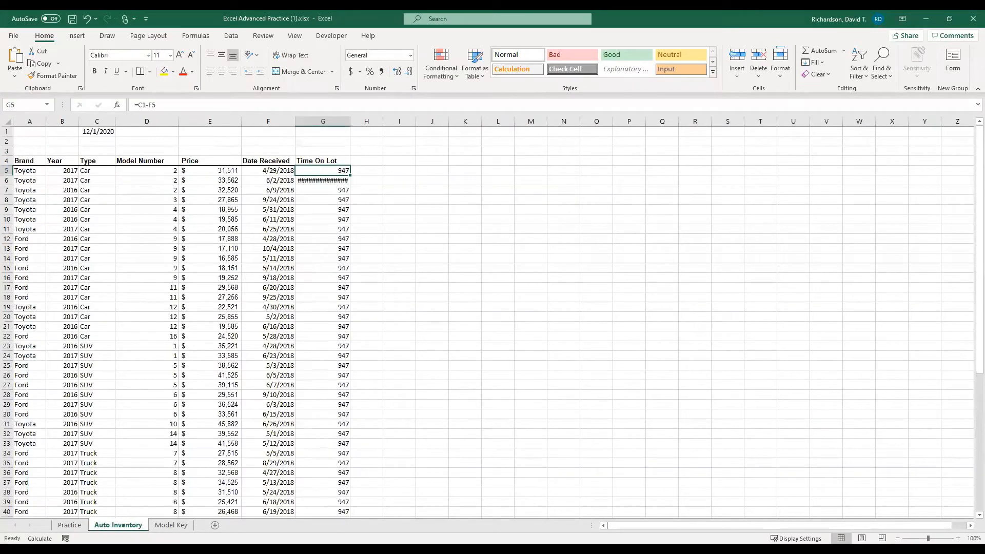
left_click(141, 105)
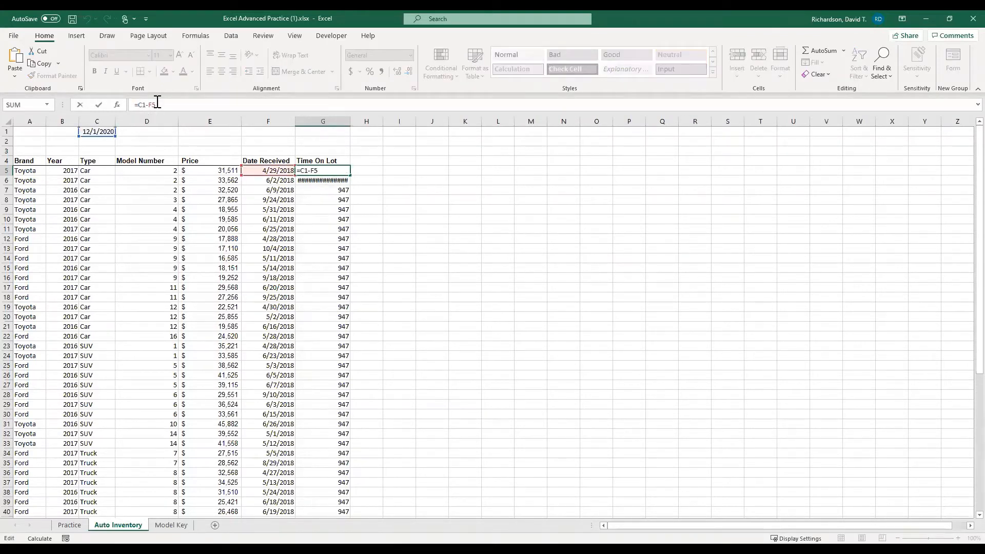
left_click(136, 104)
type("$")
left_click(146, 105)
type("$")
key("Return")
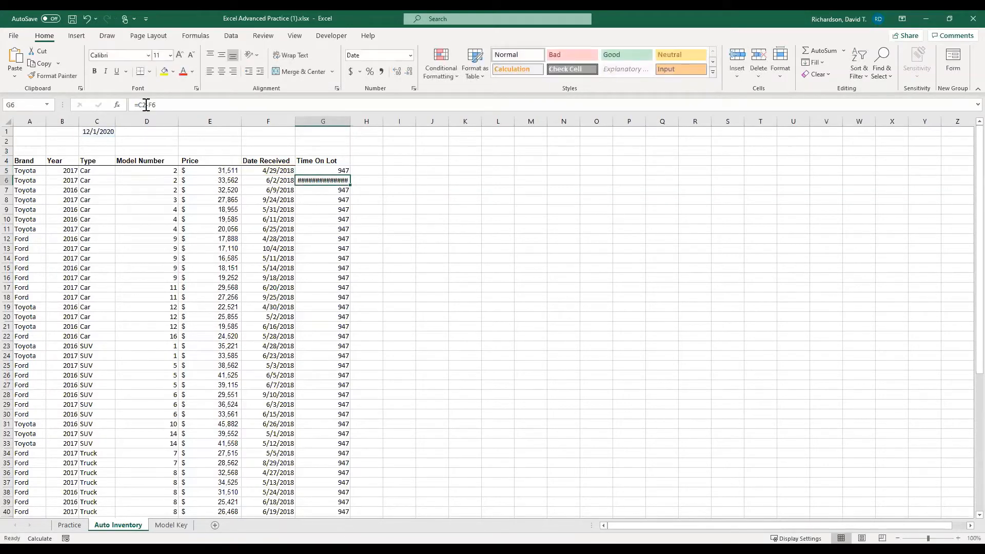
Copy the G5 time-on-lot formula down the Time On Lot column through G50.
left_click(334, 171)
left_click_drag(351, 174, 343, 490)
scroll(341, 468, "down", 6)
scroll(335, 461, "up", 5)
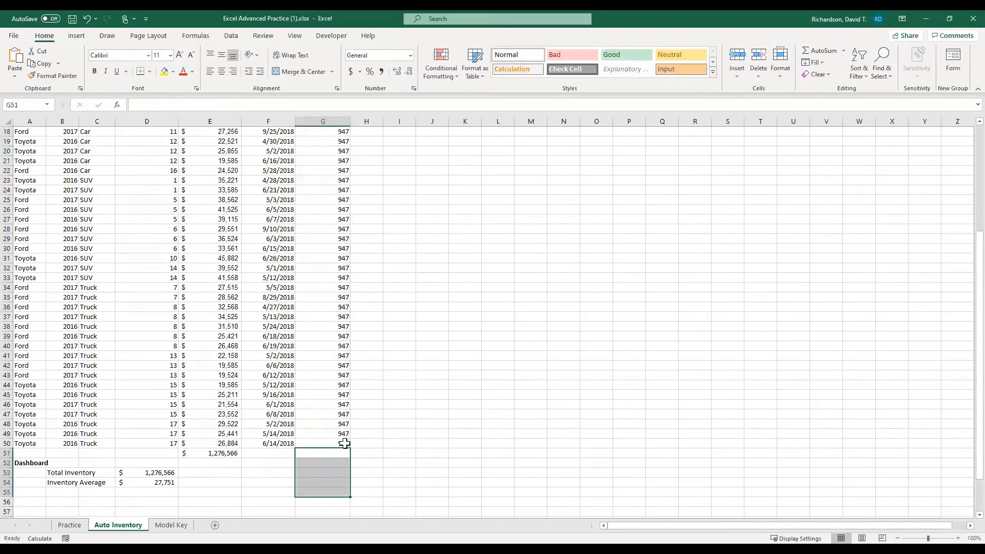
left_click_drag(345, 442, 321, 152)
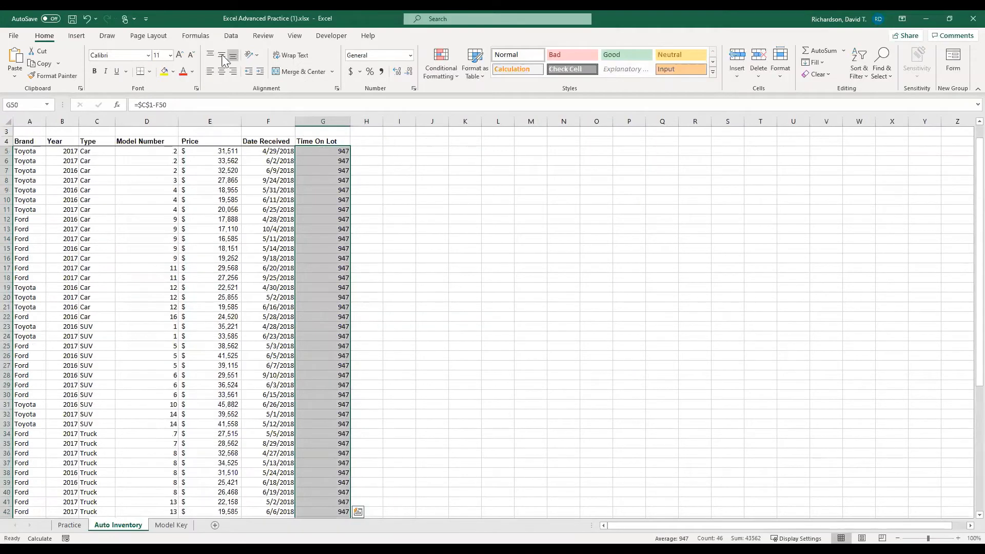
Recalculate the workbook to update the copied Time On Lot formulas.
left_click(198, 35)
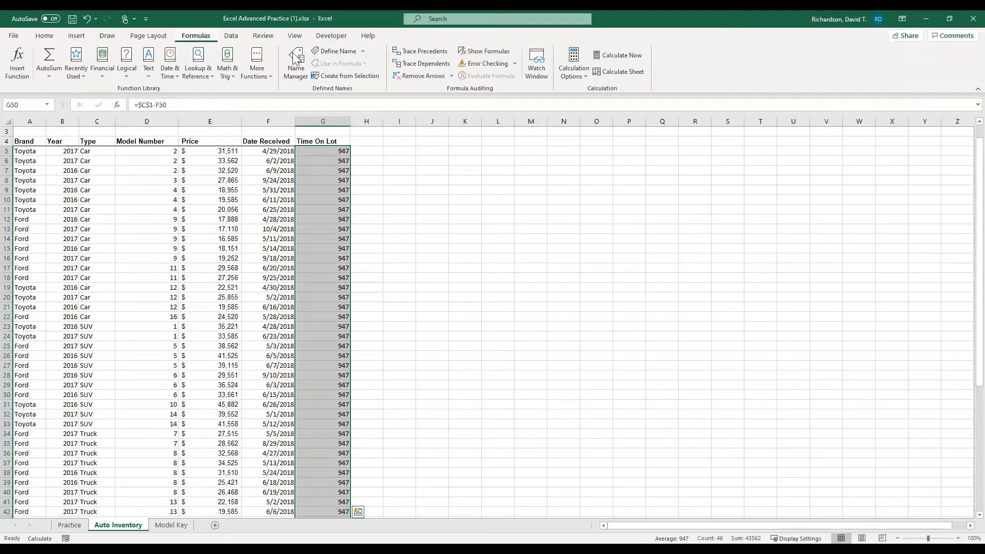
left_click(624, 55)
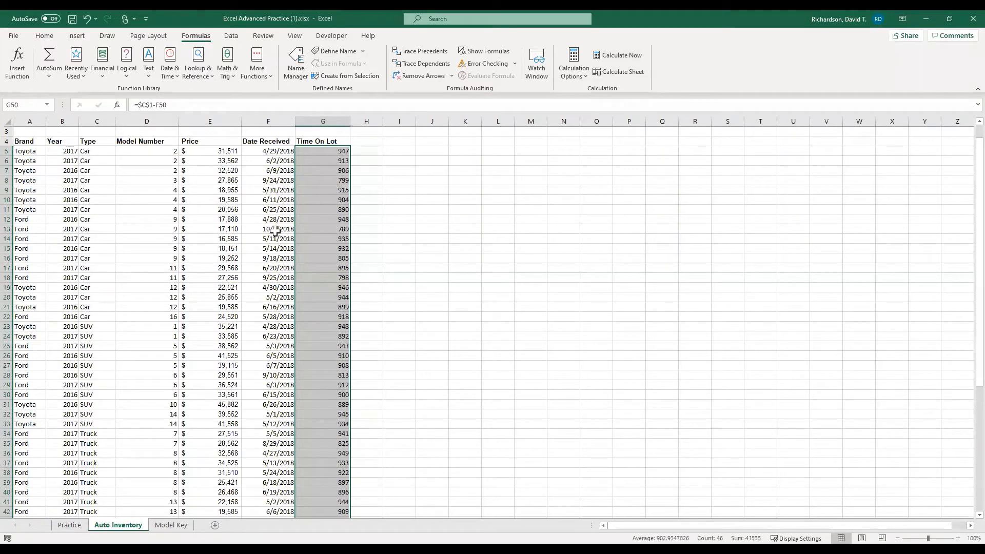
left_click(332, 181)
scroll(332, 182, "up", 1)
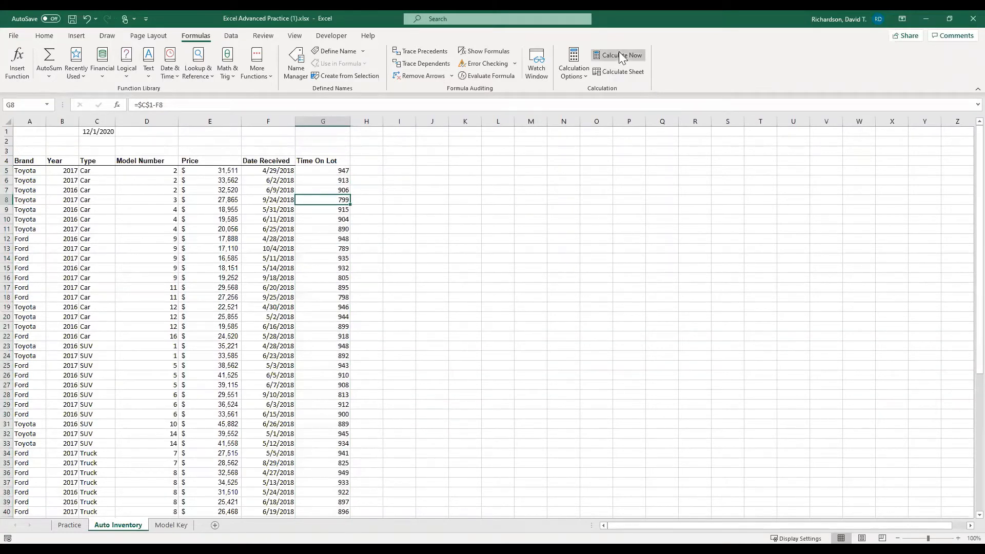
left_click(44, 35)
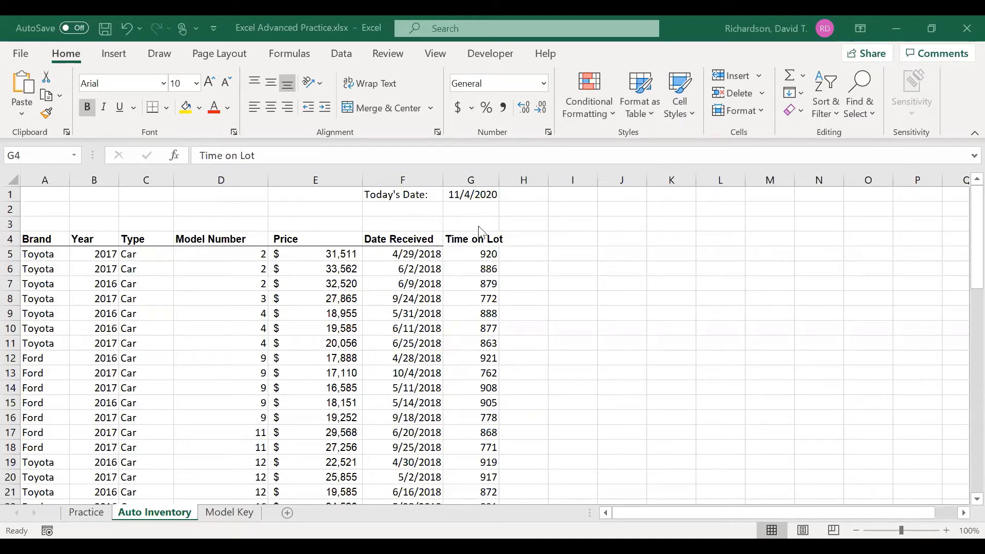
Start an IF function in H5, beside the first vehicle's time on lot, with the logical test G5>900.
left_click(511, 253)
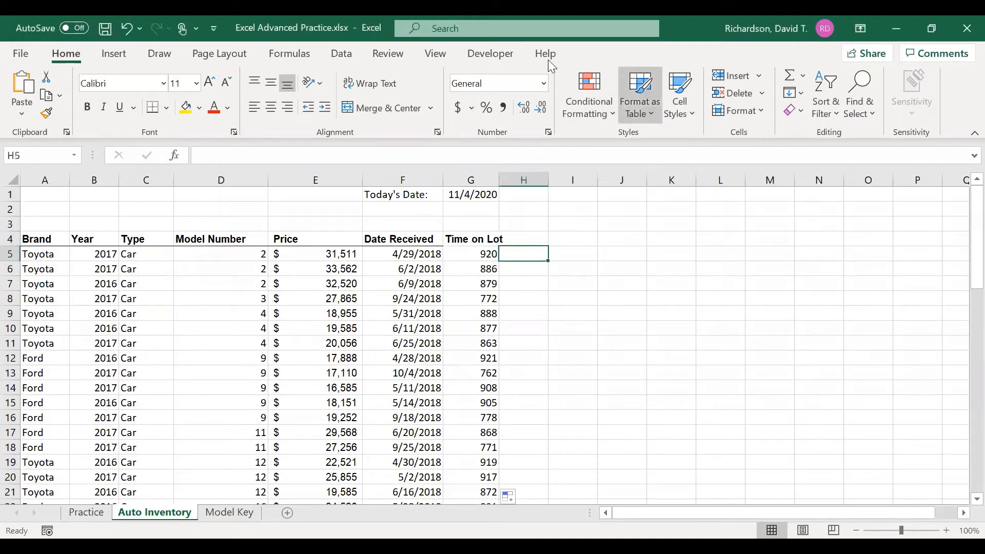
left_click(803, 77)
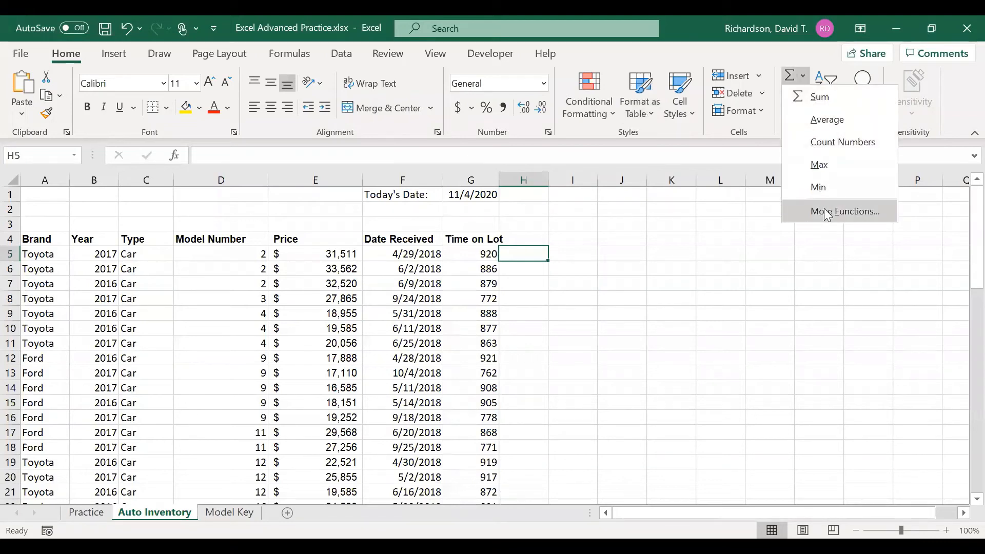
left_click(827, 212)
left_click(657, 328)
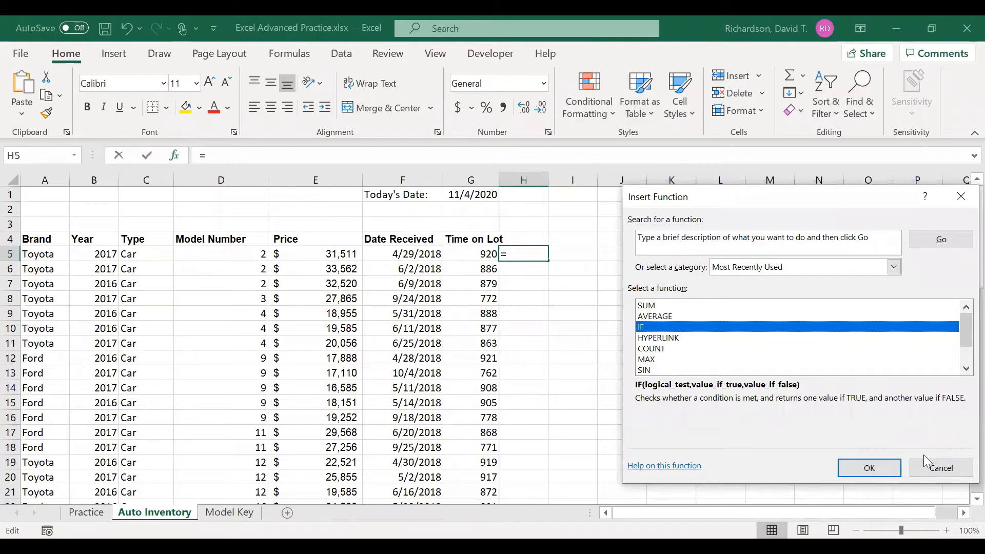
key("Return")
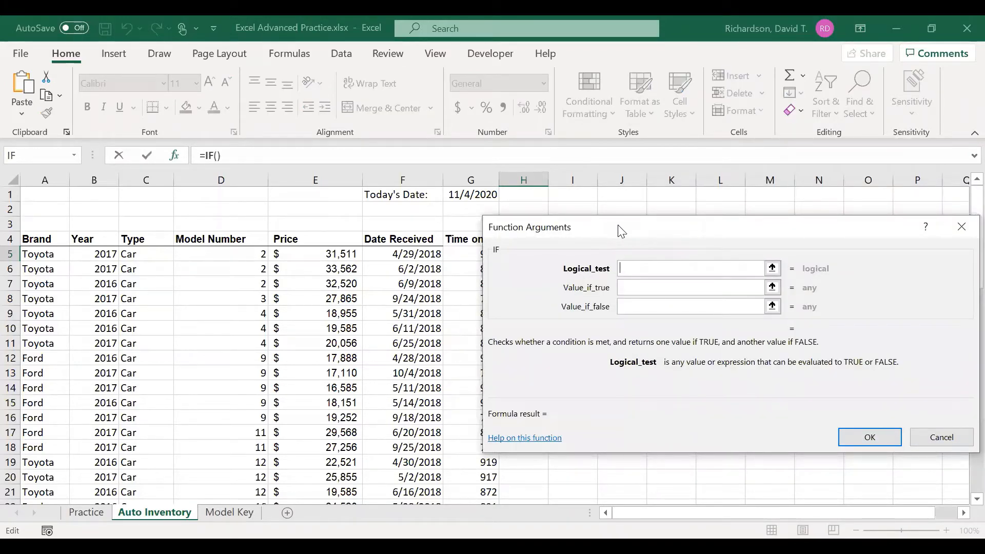
left_click_drag(621, 231, 383, 191)
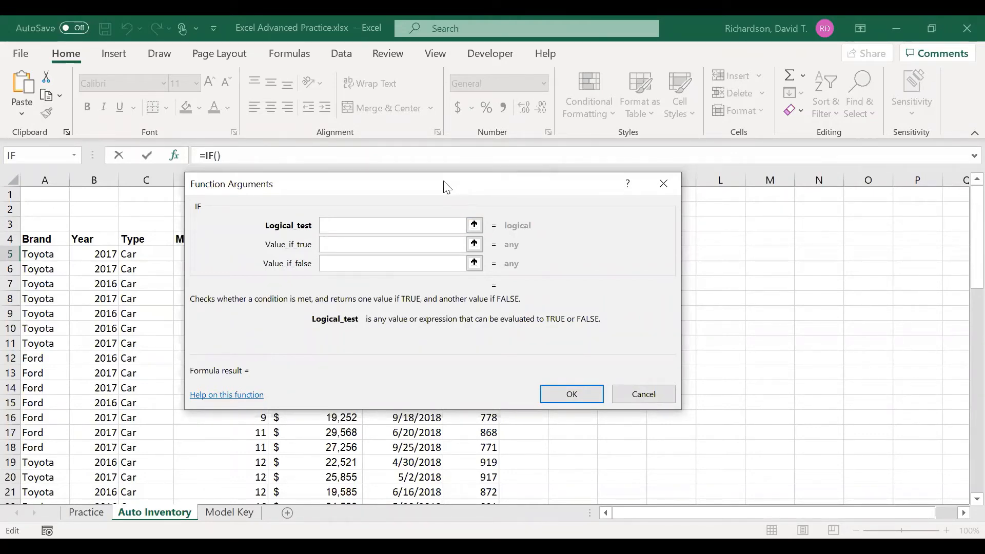
left_click_drag(446, 184, 594, 315)
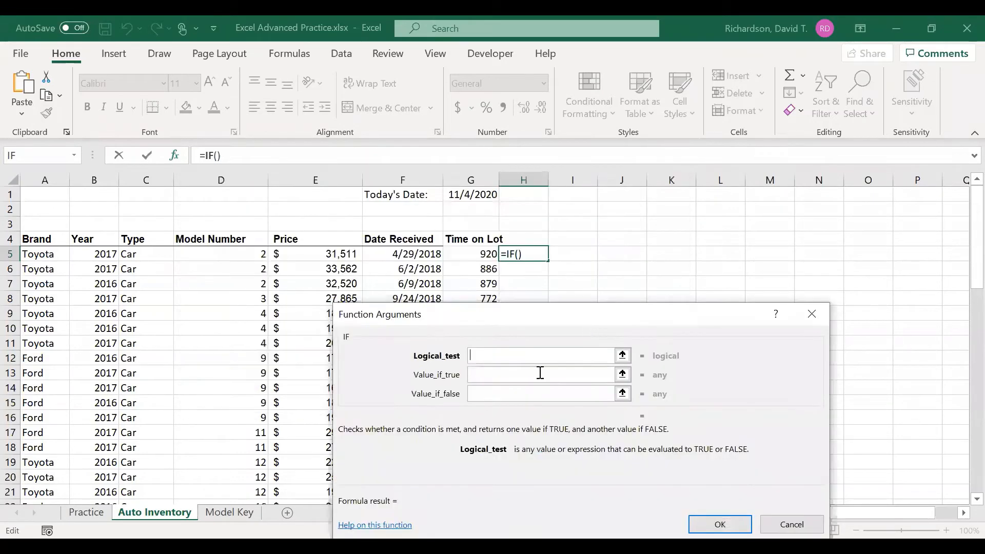
left_click(488, 256)
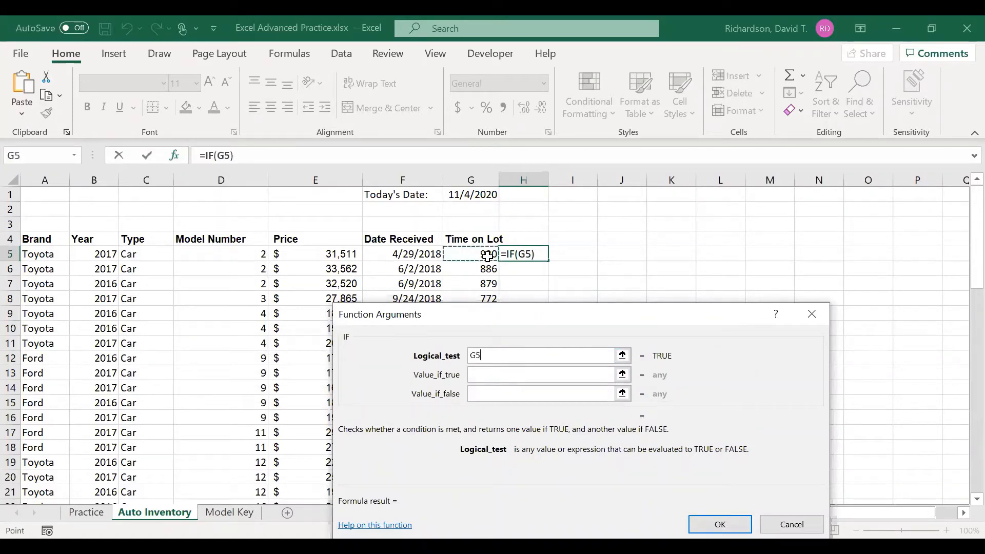
type(">")
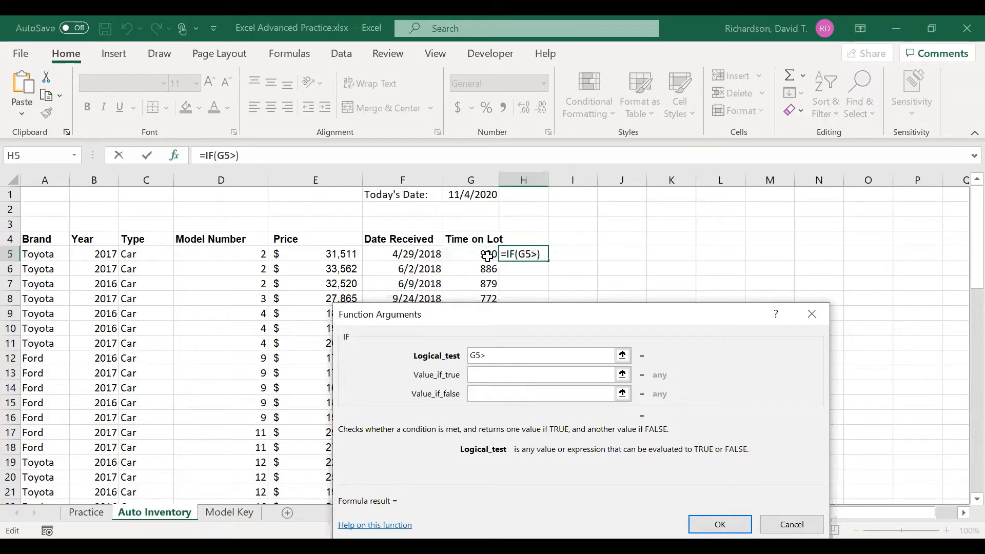
type("900")
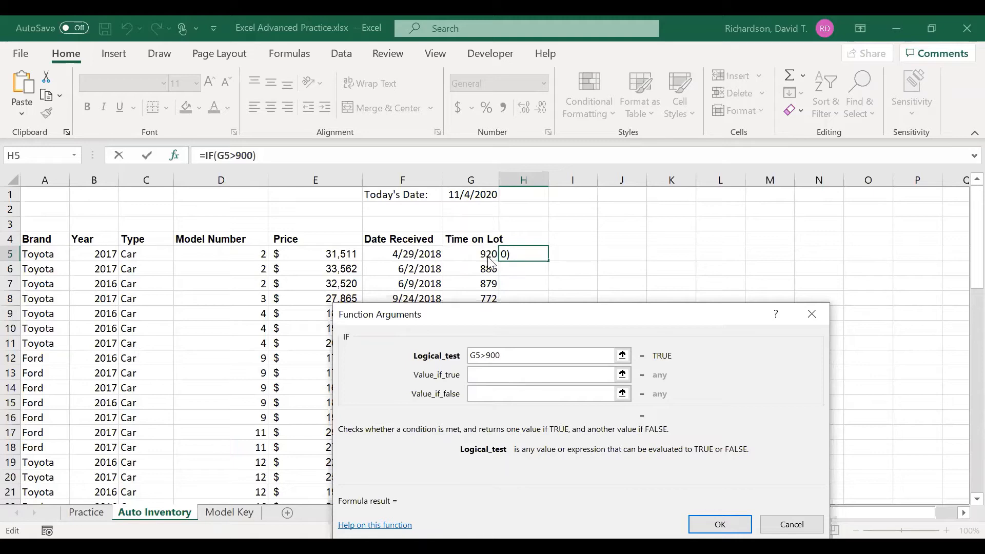
Set the IF function's value if true to "Advertise".
left_click(532, 374)
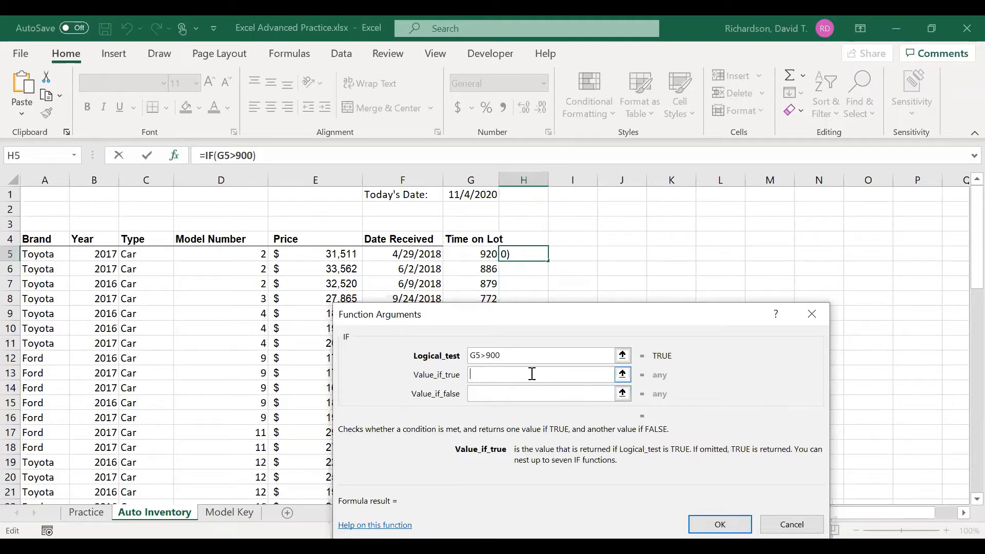
type("Adverti")
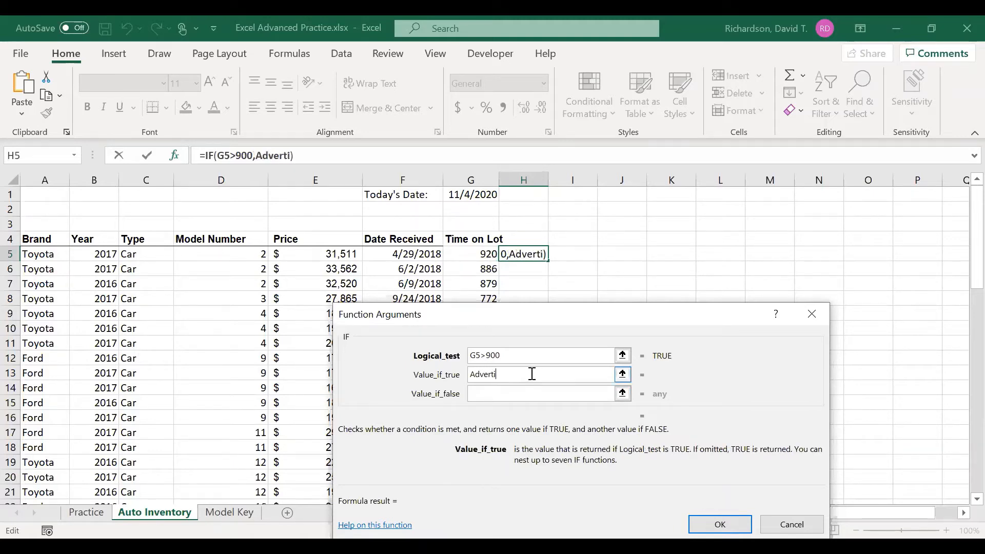
type("se")
key("Tab")
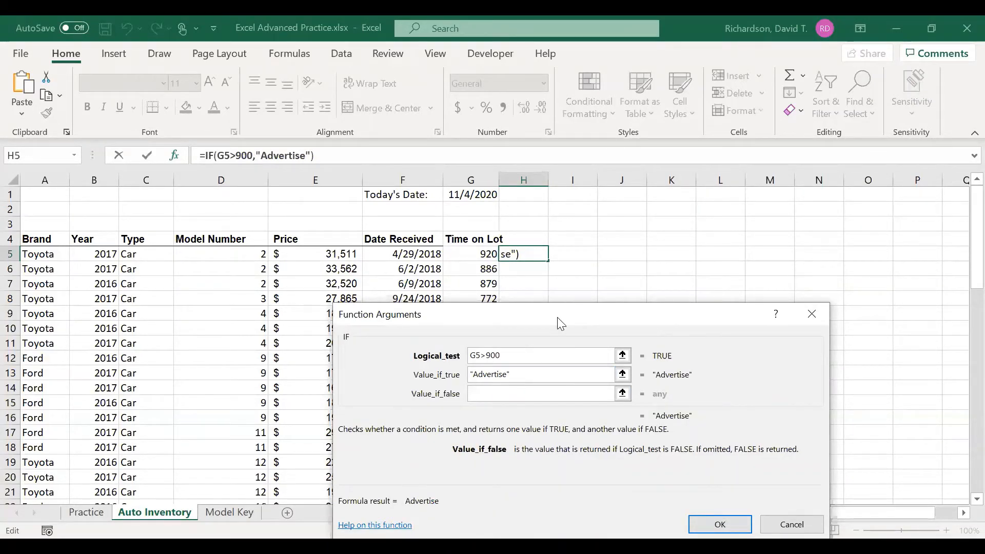
left_click_drag(622, 308, 763, 255)
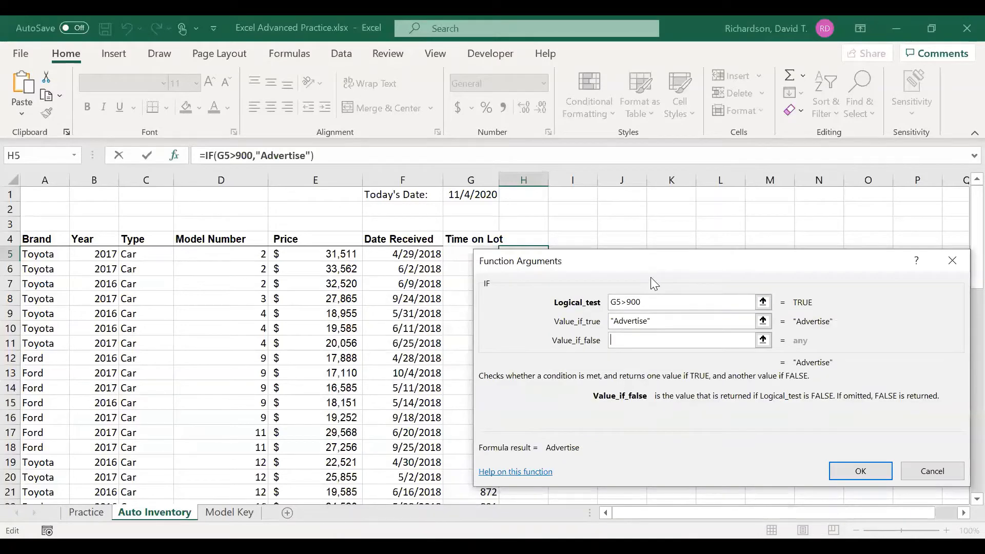
left_click_drag(647, 263, 489, 316)
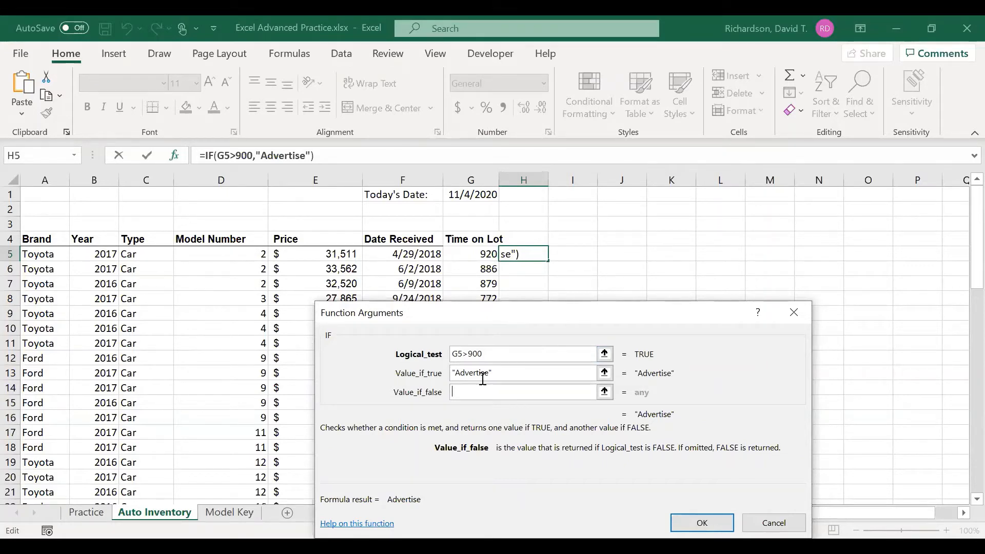
Try the reversed comparison G5<900 in the logical test and restore it to G5>900.
left_click(559, 354)
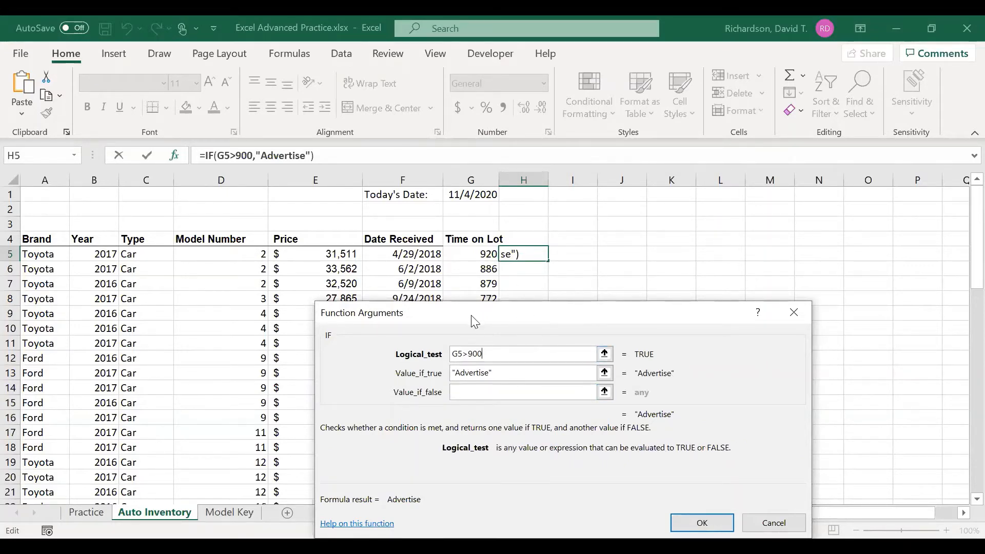
left_click(468, 356)
key("BackSpace")
type("<")
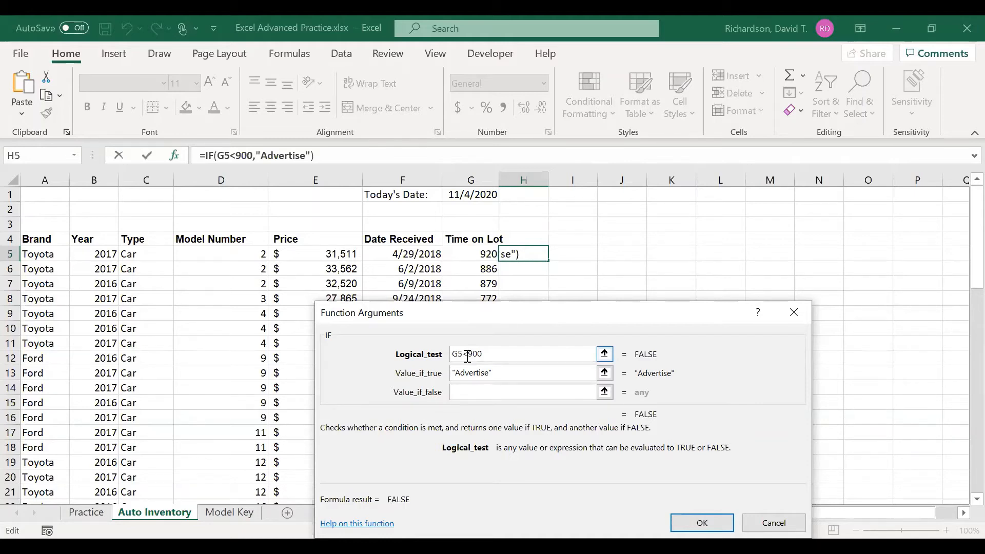
key("BackSpace")
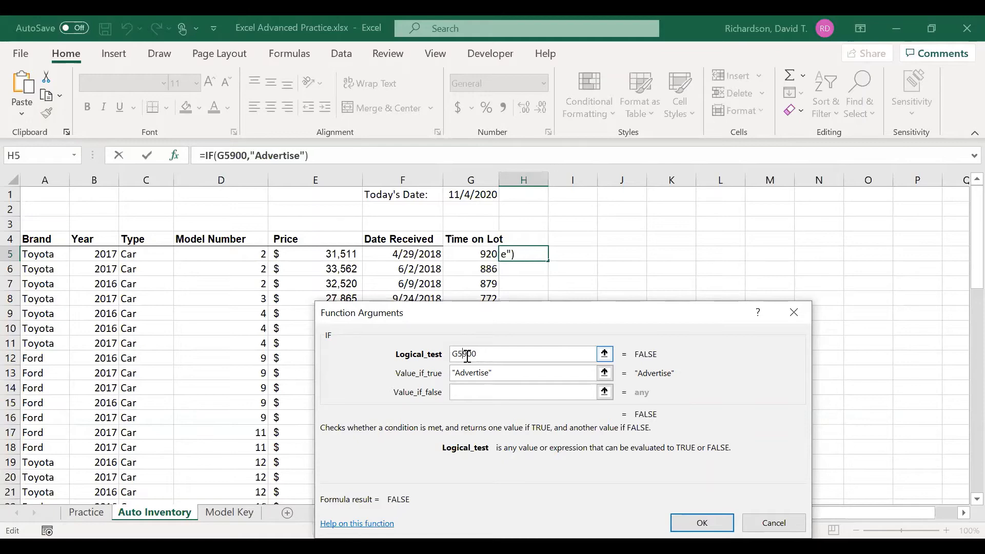
type(">")
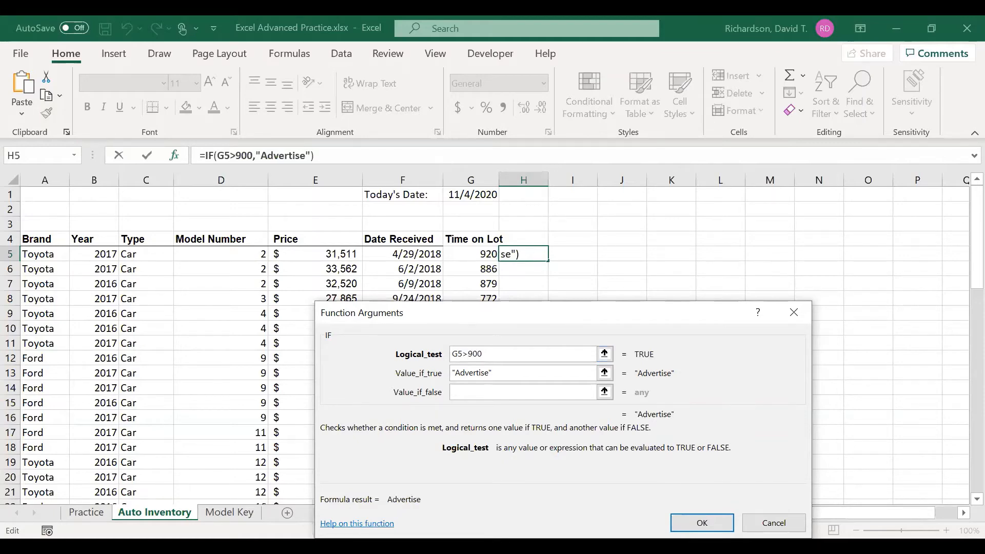
Enter the IF formula in H5 without a value if false and copy it down through H50.
left_click(702, 523)
left_click_drag(551, 260, 543, 485)
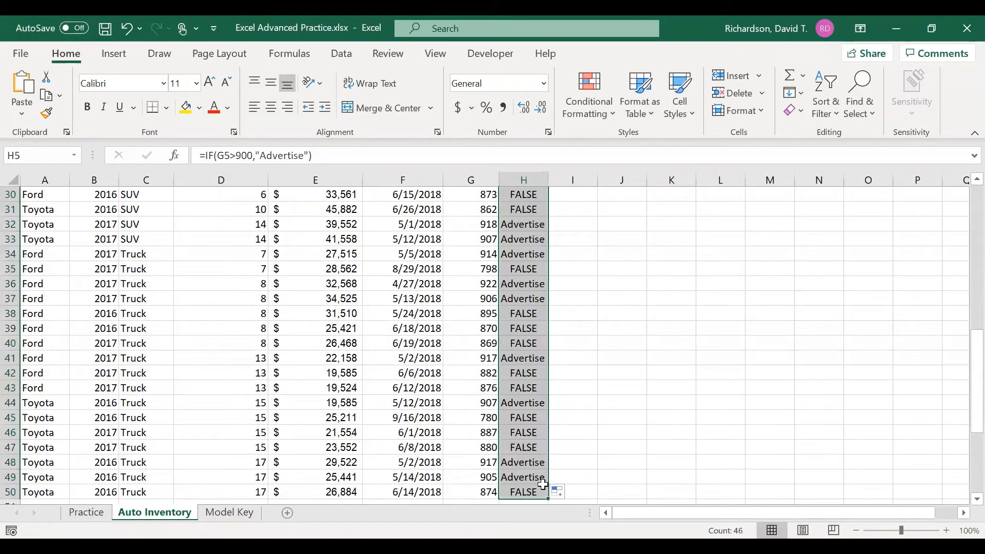
scroll(543, 485, "up", 10)
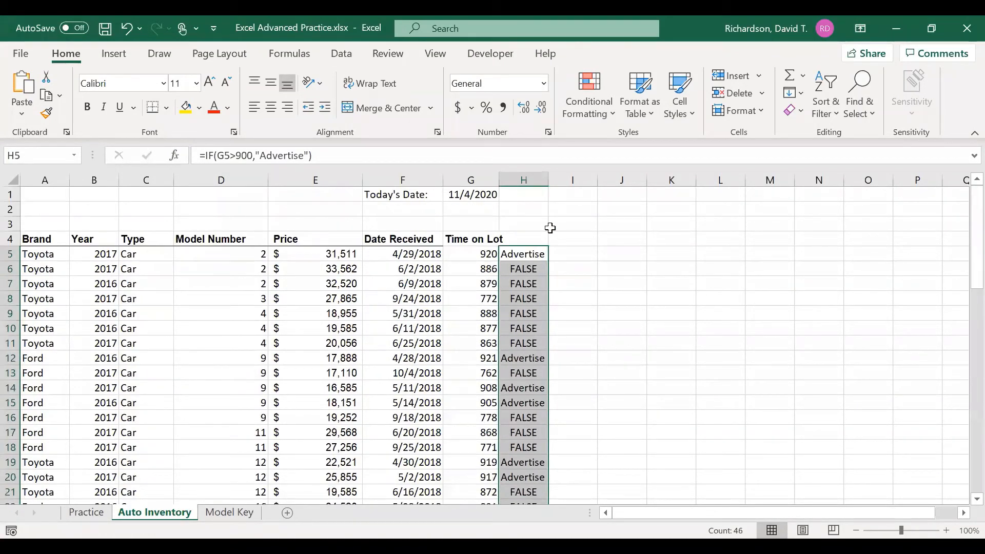
left_click(492, 266)
Add an empty text value if false to the H5 formula so it reads =IF(G5>900,"Advertise","").
left_click(525, 255)
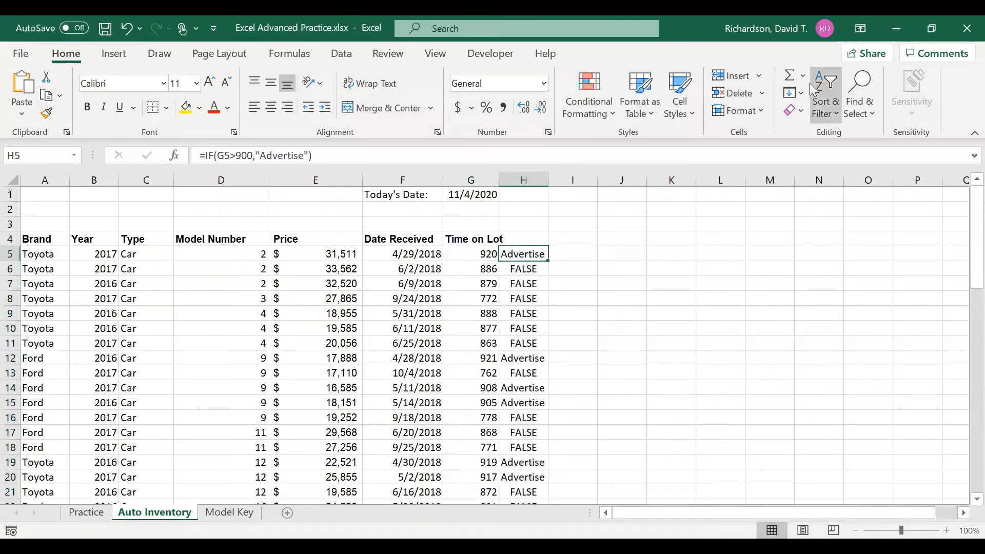
left_click(310, 155)
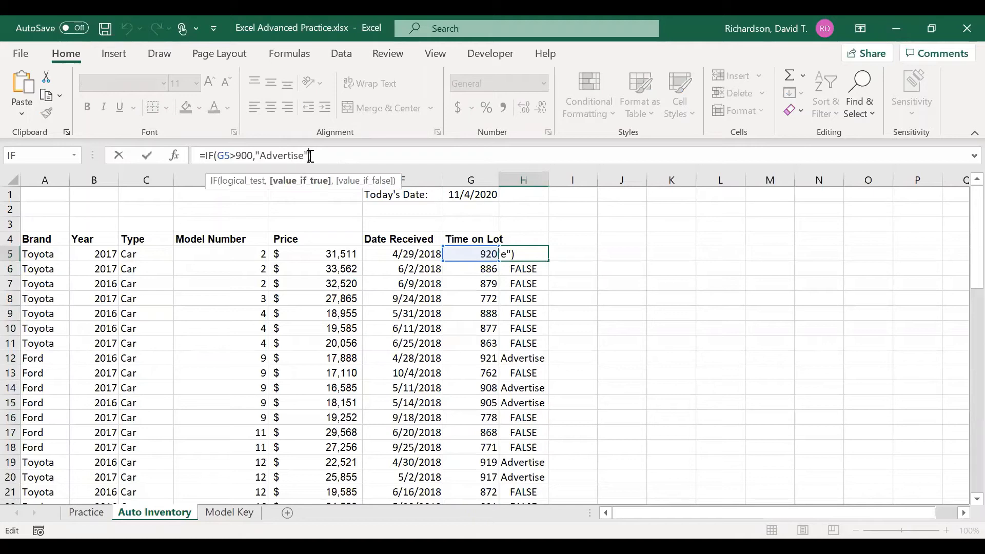
type(",")
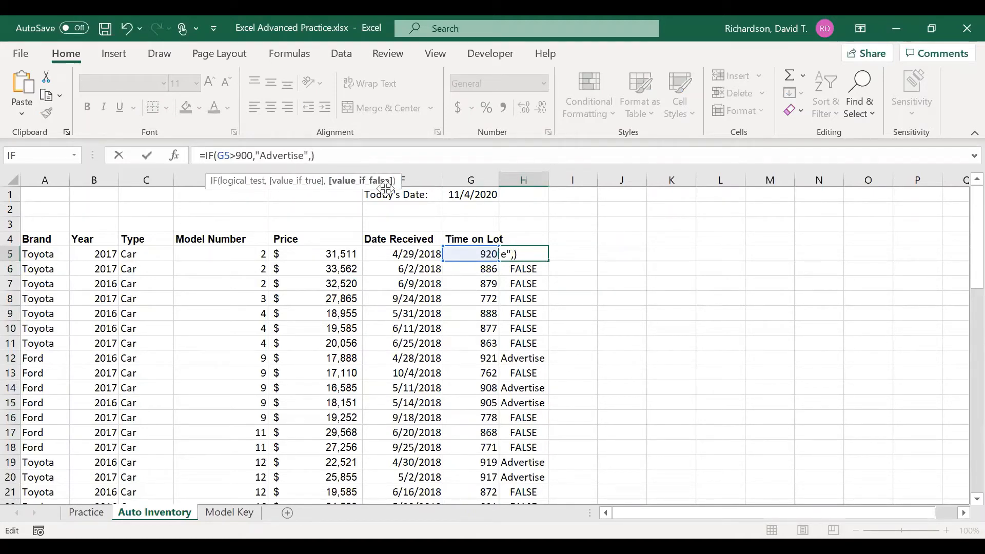
type("\"\"")
key("Return")
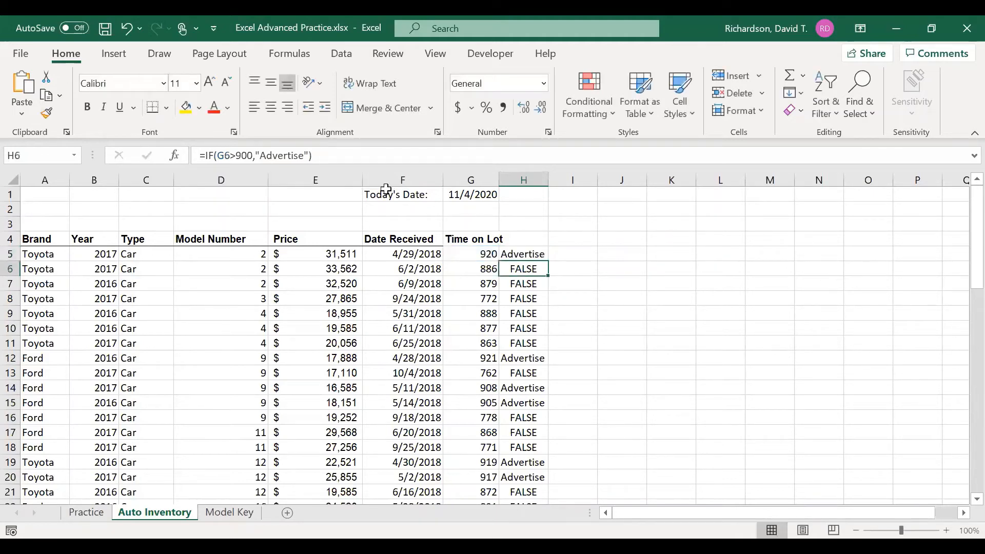
Copy the revised H5 formula down column H for all vehicles.
left_click(536, 256)
double_click(549, 264)
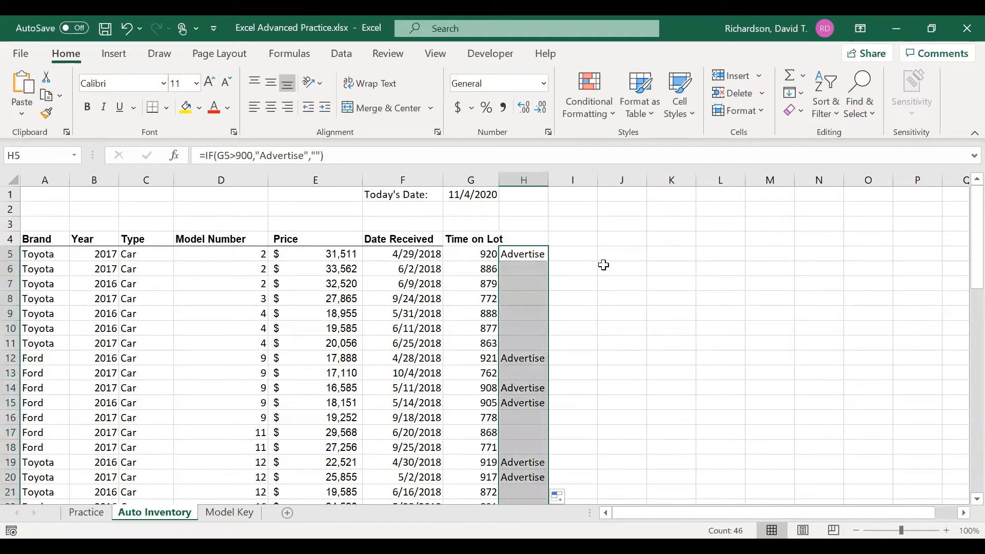
left_click(615, 268)
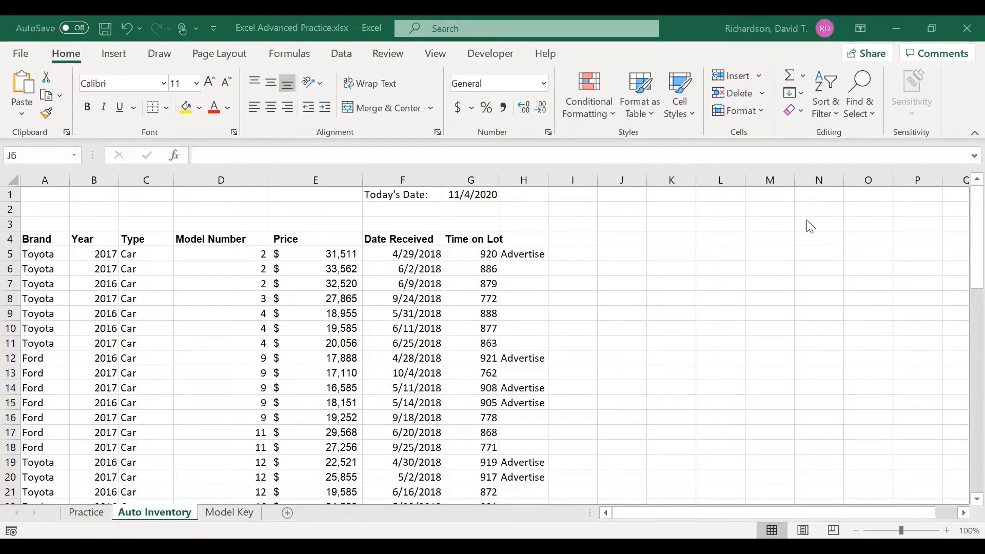
Start a Text that Contains highlight rule on column H for cells containing "Advertise".
left_click(538, 248)
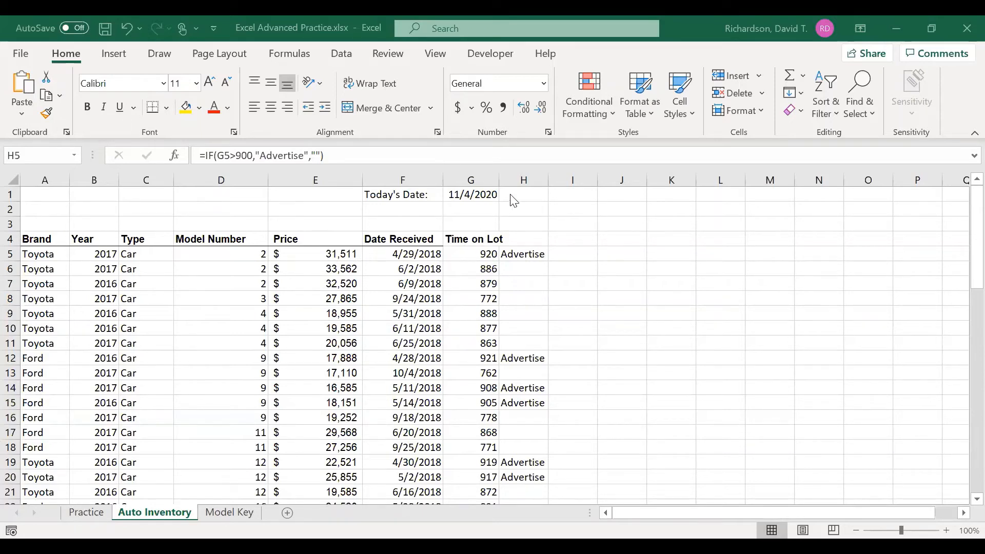
left_click(522, 179)
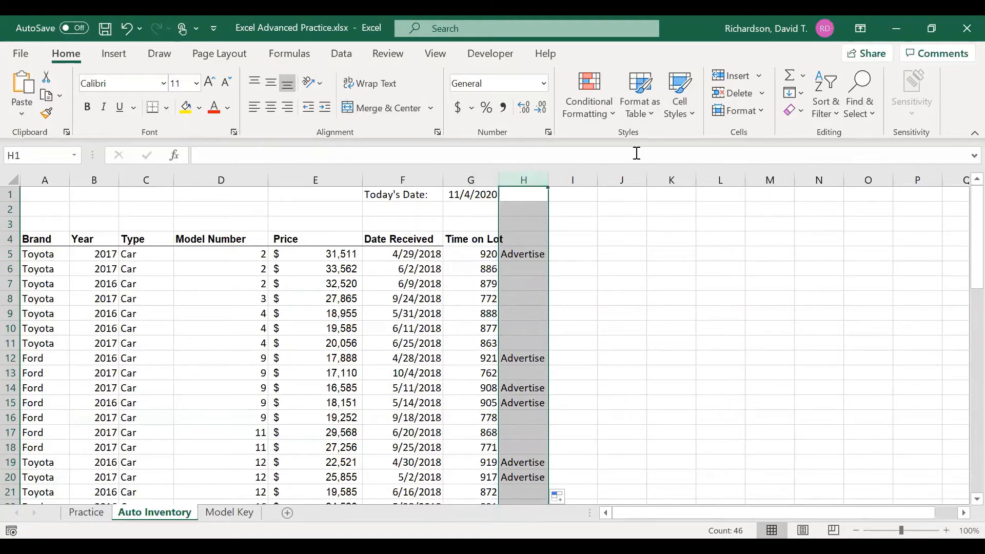
left_click(585, 118)
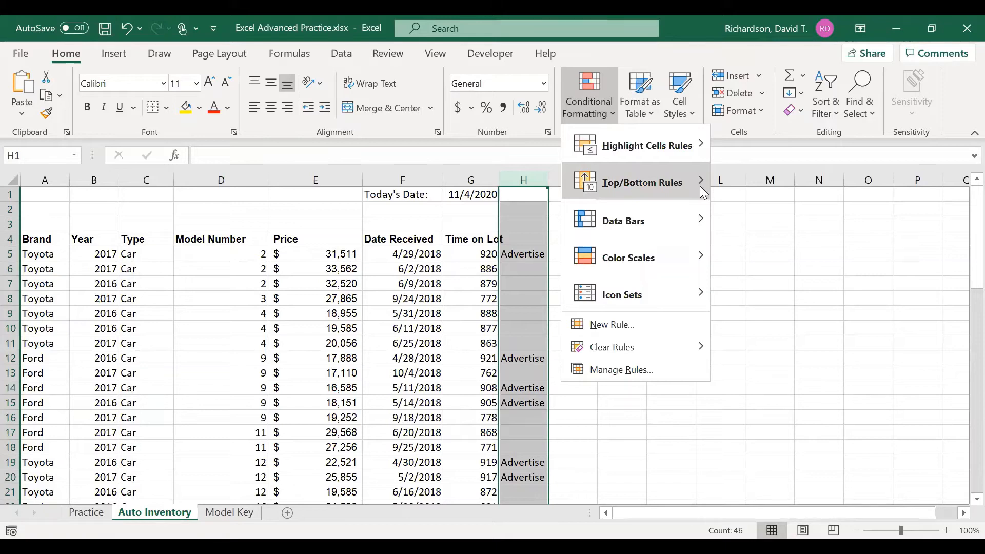
mouse_move(689, 146)
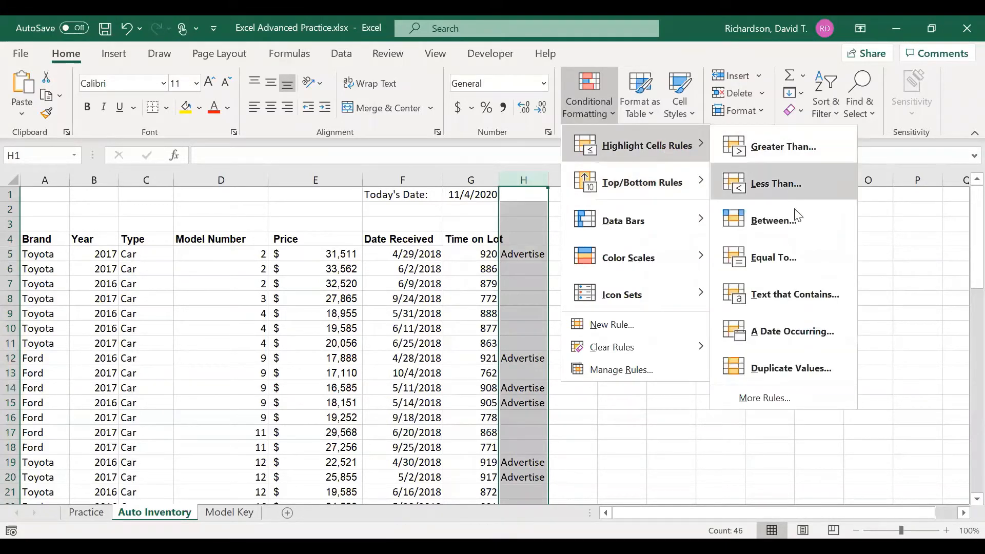
left_click(791, 296)
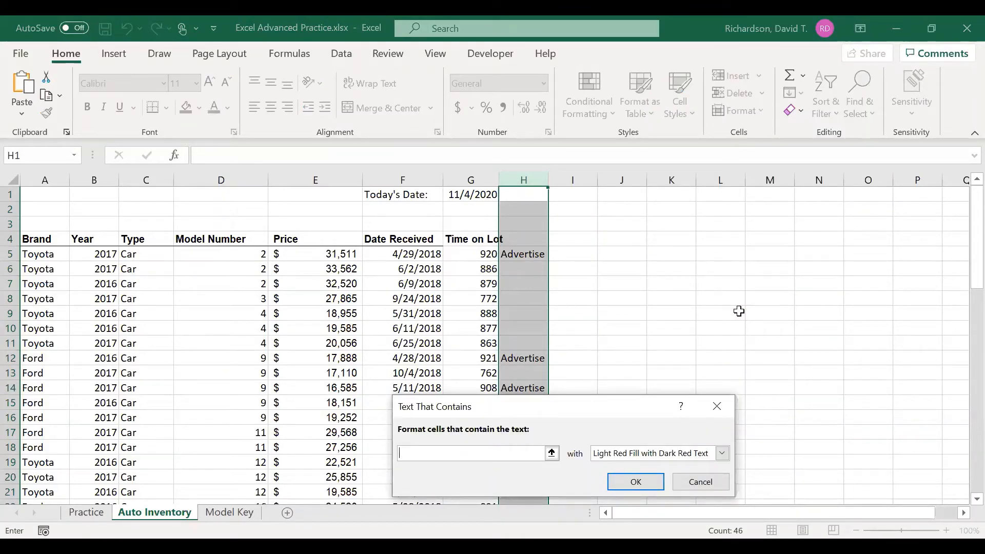
type("Adve")
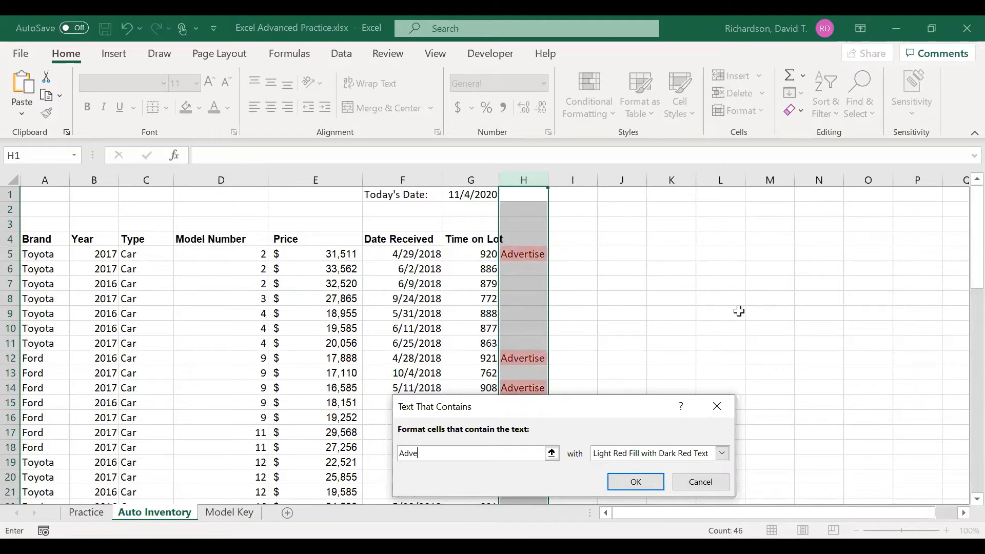
type("rtise")
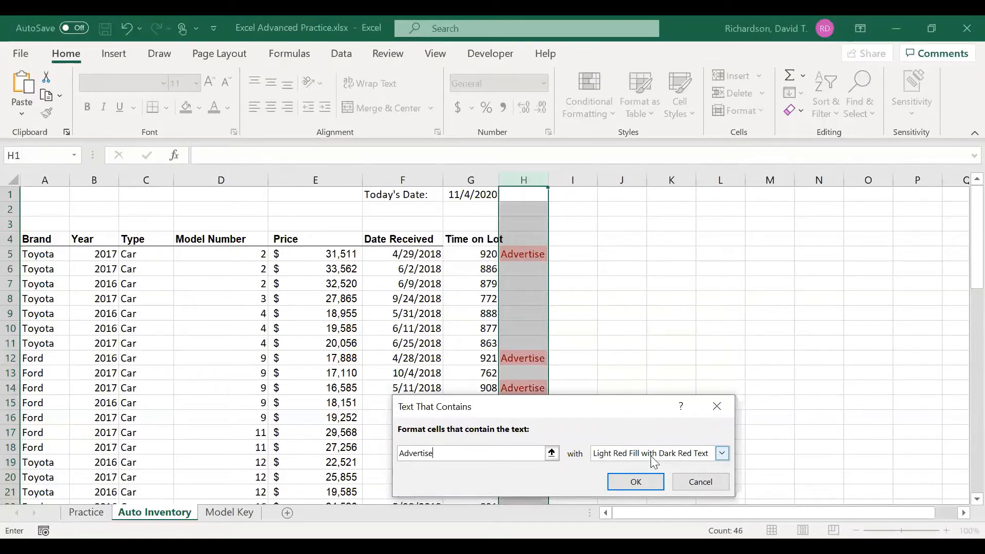
Review the preset formats for the rule and apply it with Light Red Fill with Dark Red Text.
left_click(721, 453)
left_click(601, 271)
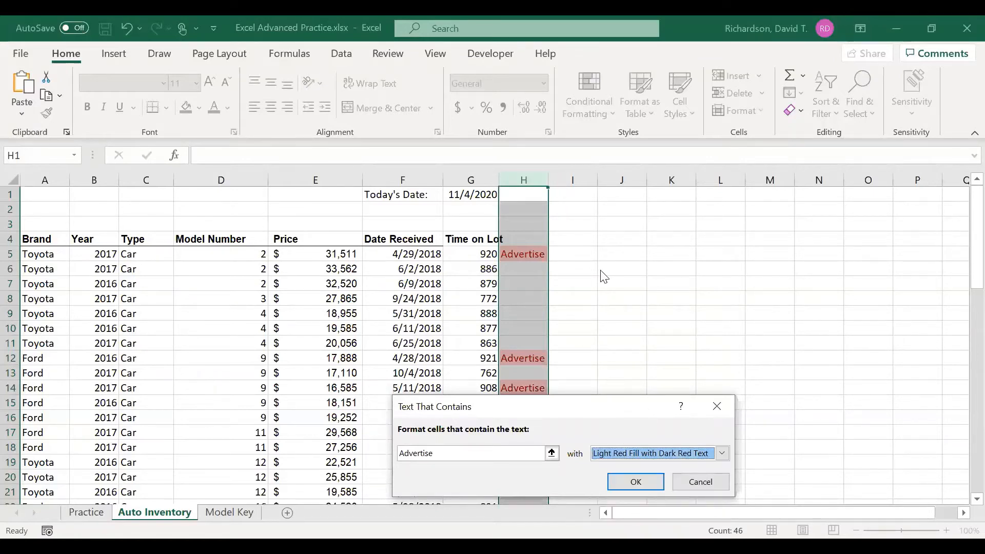
left_click(722, 454)
key("Down")
key("Down")
key("Down")
key("Down")
key("Down")
key("Down")
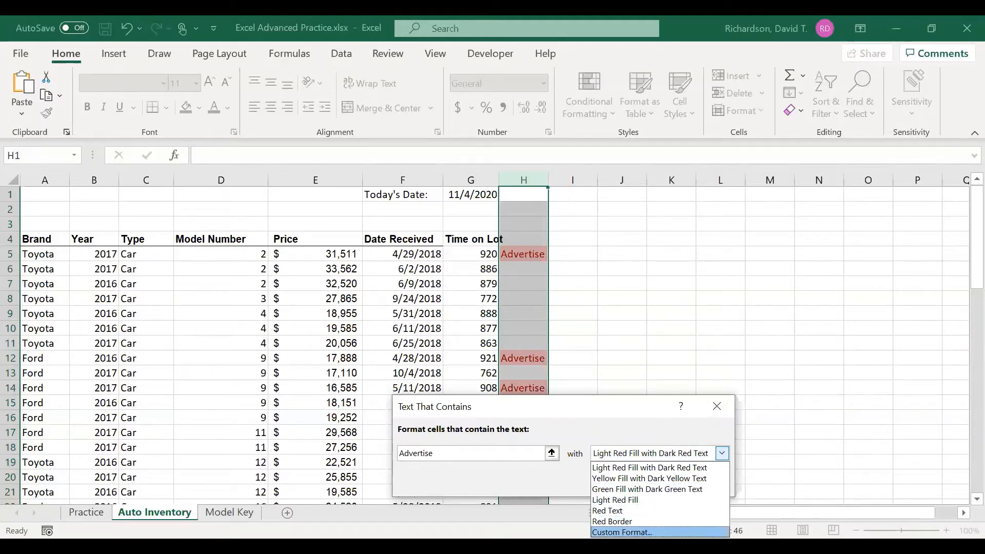
key("Up")
key("Up")
key("Up")
key("Up")
key("Up")
key("Up")
key("Return")
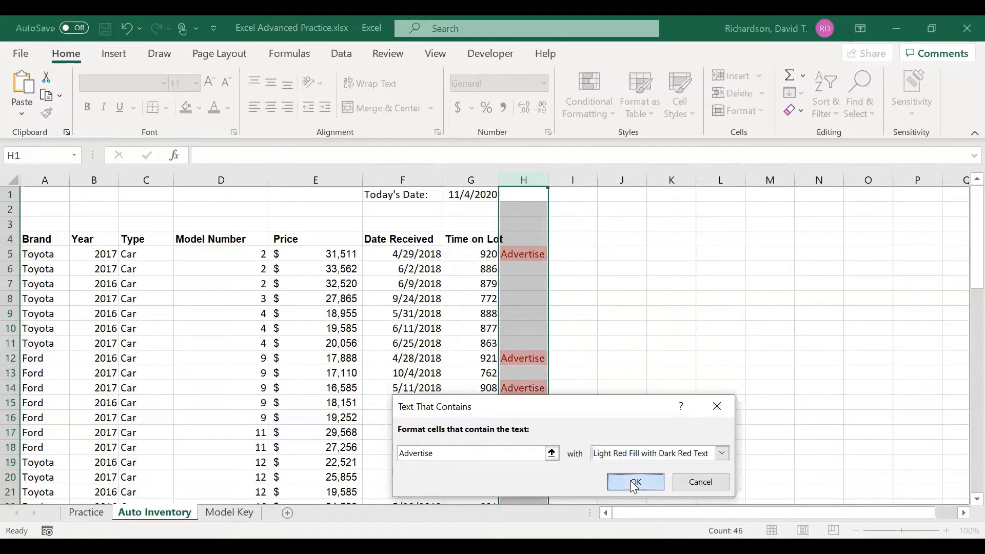
left_click(635, 482)
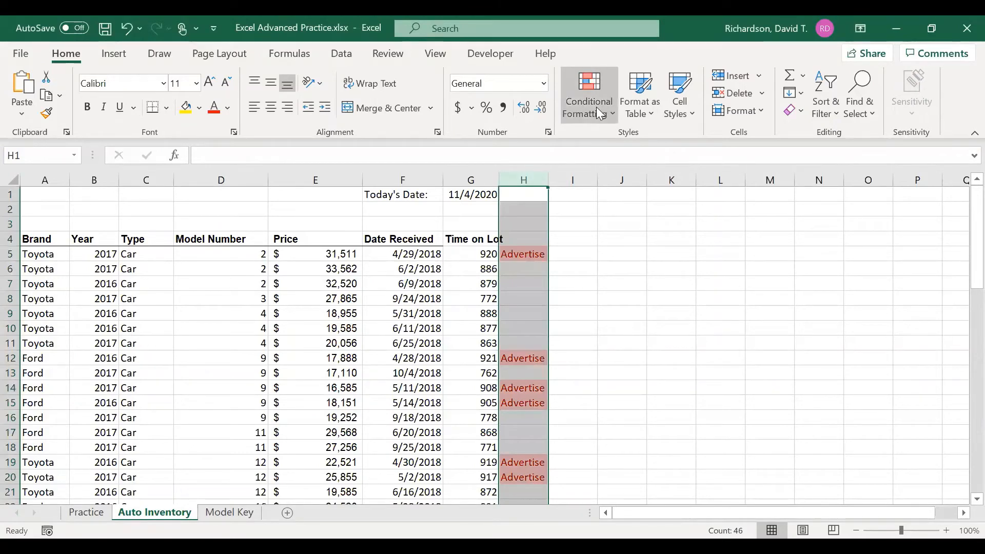
Review the conditional formatting rules set for this worksheet, leaving them as they are.
left_click(664, 255)
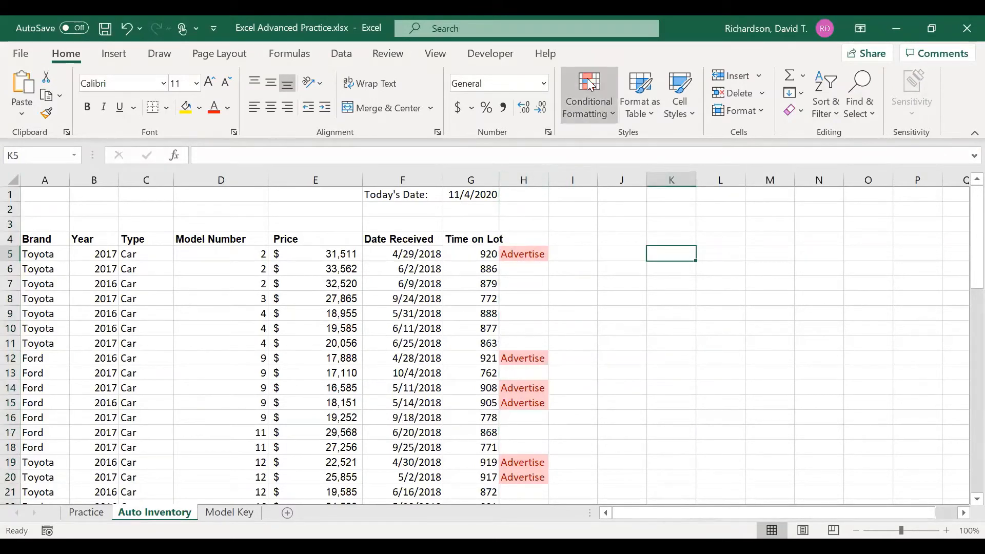
left_click(591, 85)
left_click(544, 310)
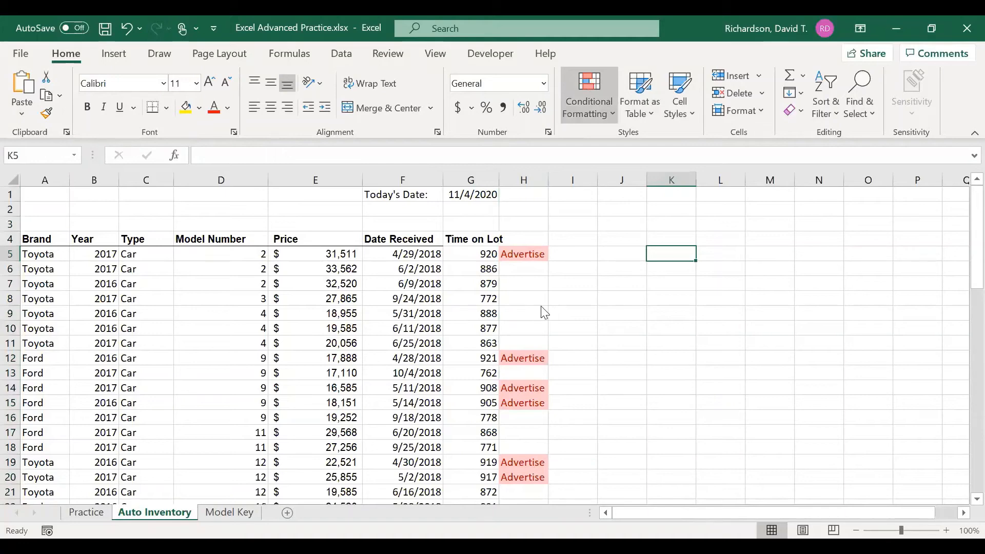
left_click(232, 173)
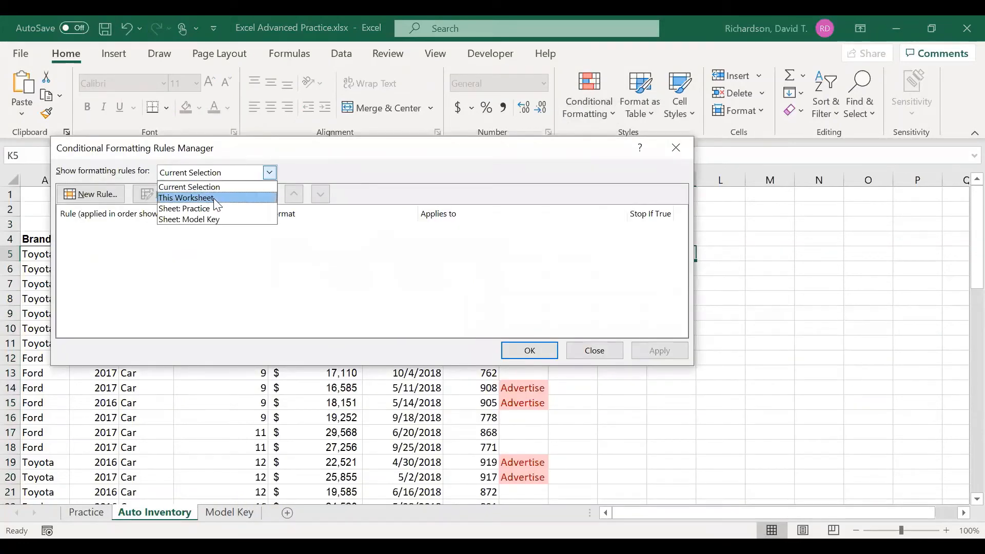
left_click(217, 198)
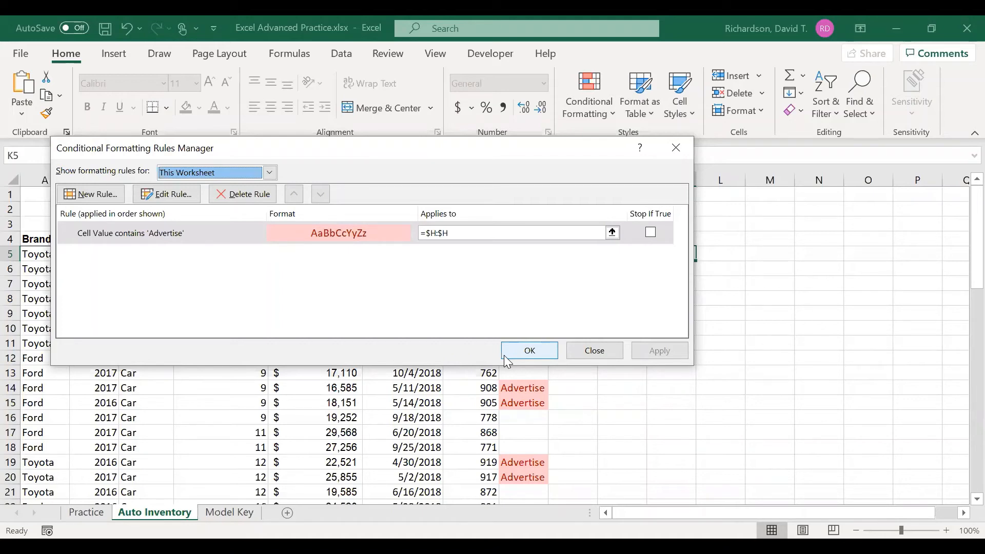
left_click(590, 355)
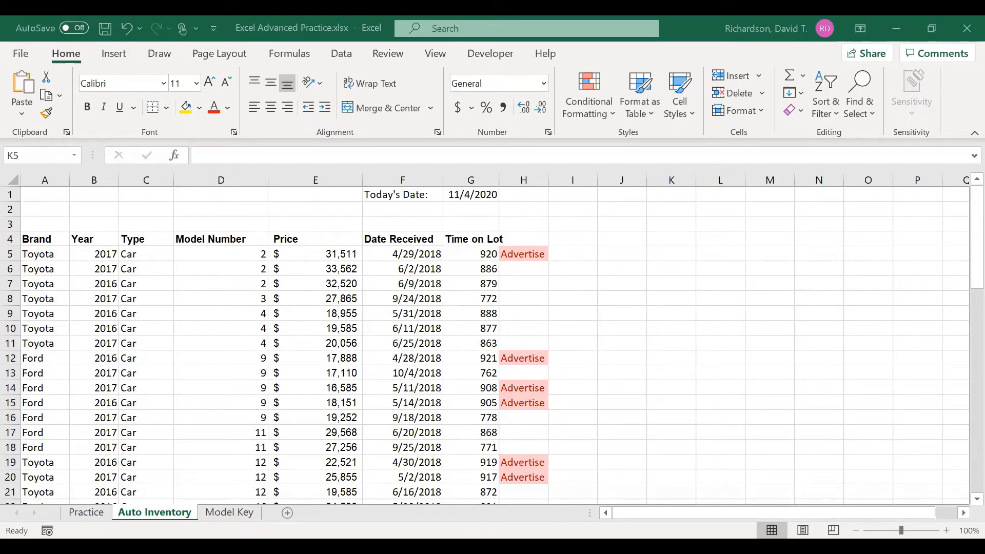
Insert the COUNT function in D58 beside # of Vehicles and move its arguments dialog clear of the data.
scroll(281, 318, "down", 9)
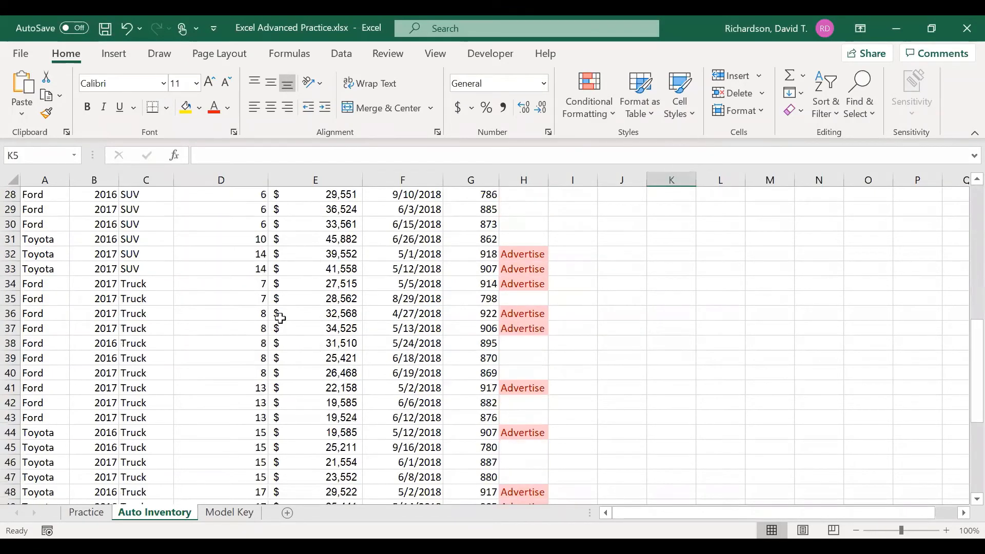
scroll(272, 318, "down", 9)
scroll(241, 311, "up", 2)
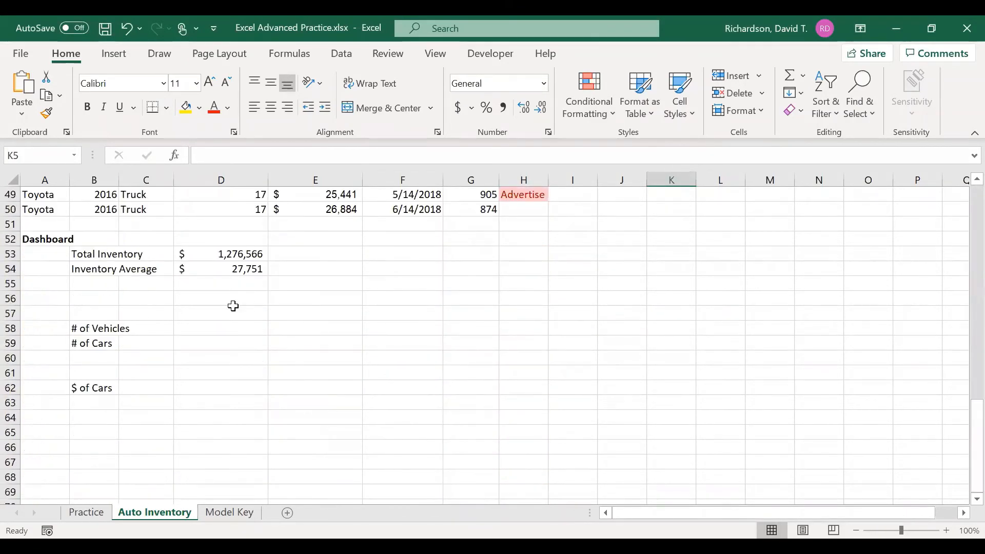
left_click(205, 327)
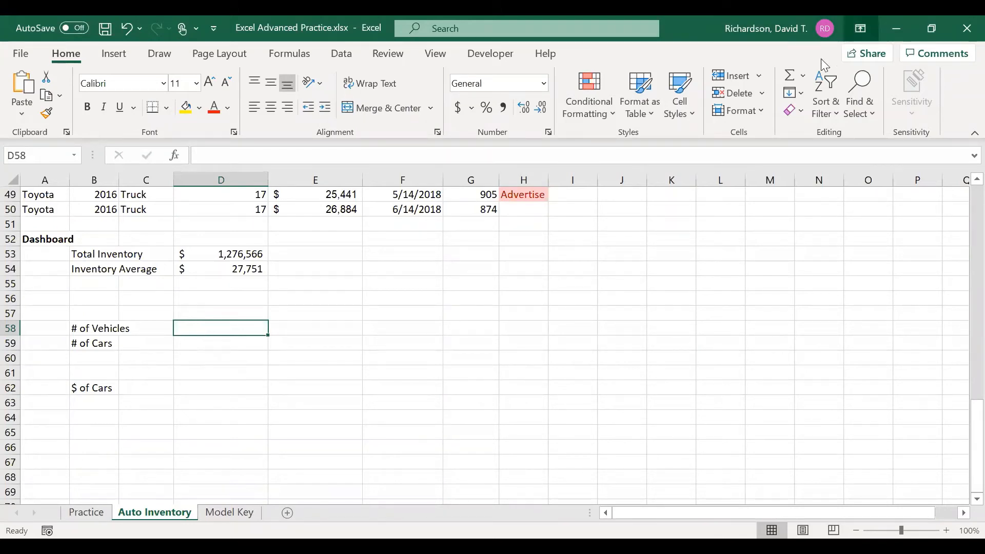
left_click(804, 80)
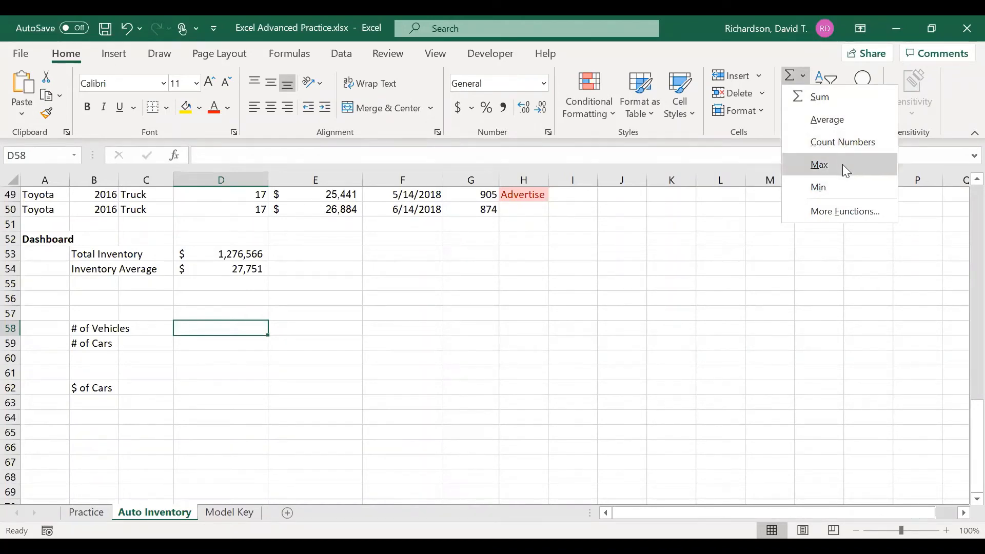
left_click(836, 213)
left_click(249, 239)
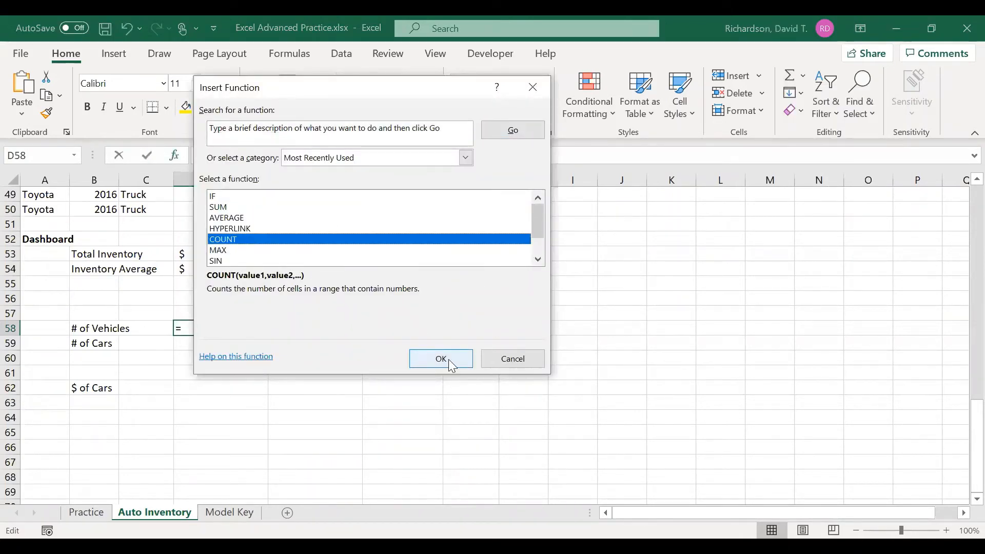
key("Return")
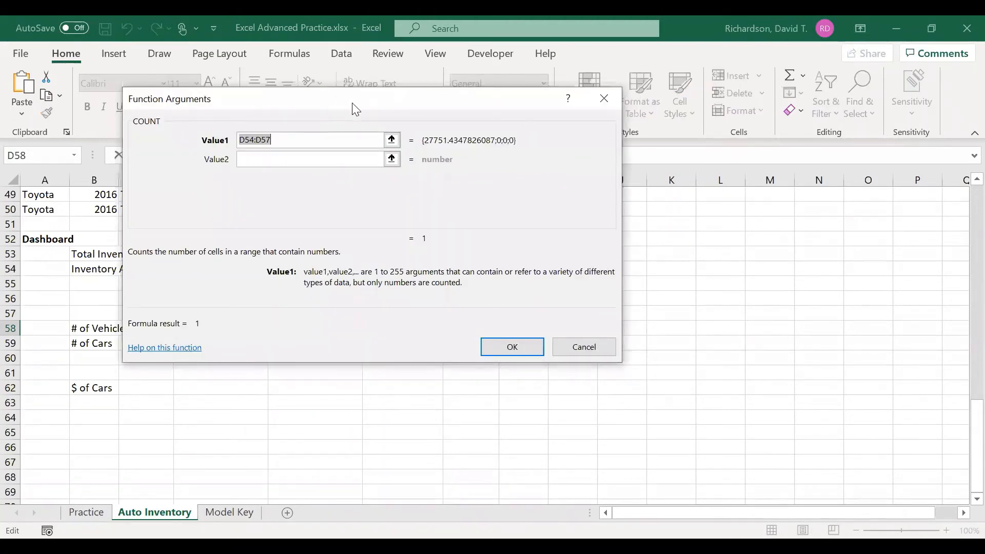
left_click_drag(355, 110, 611, 193)
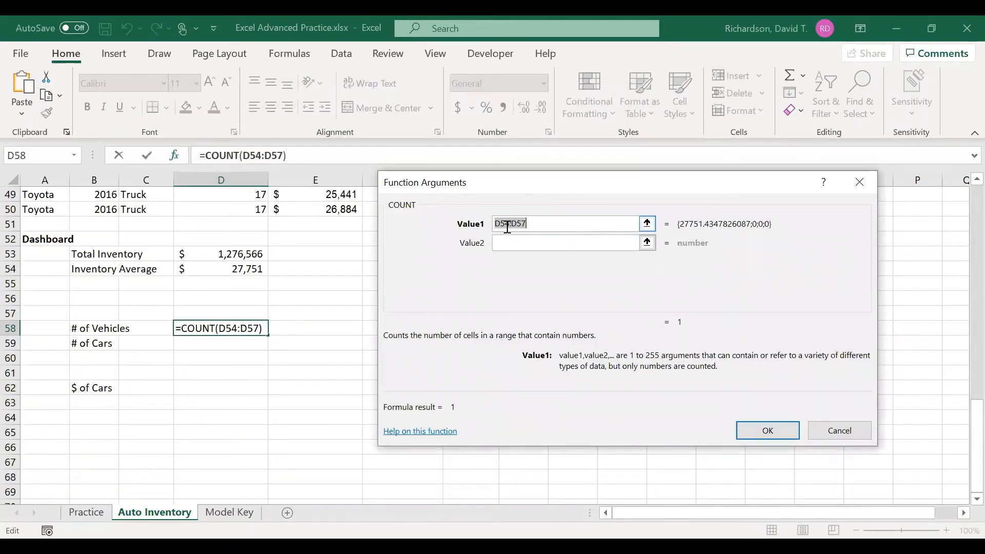
Try to replace the COUNT range by selecting the model numbers from D5 down to D50.
left_click(507, 225)
left_click_drag(506, 224, 502, 224)
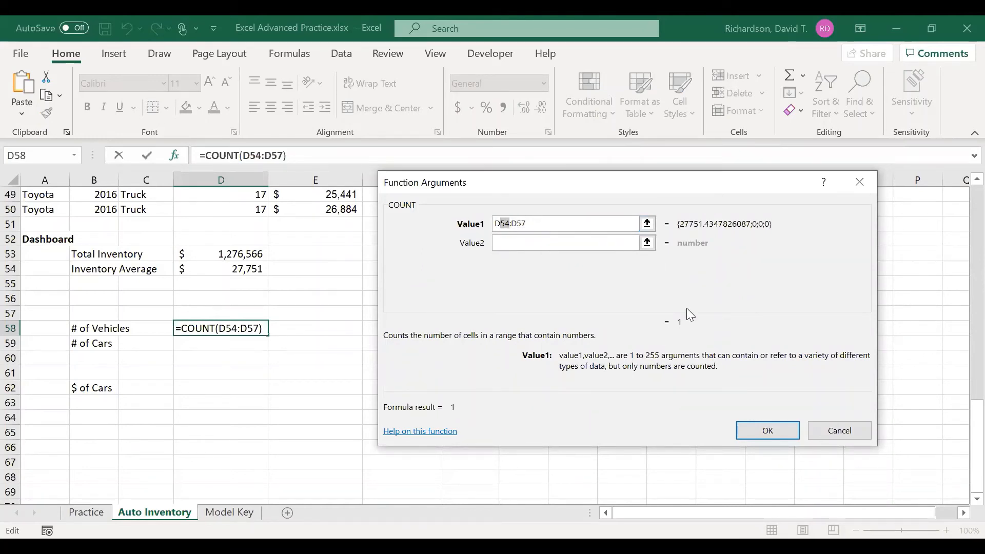
left_click(649, 224)
scroll(357, 222, "up", 2)
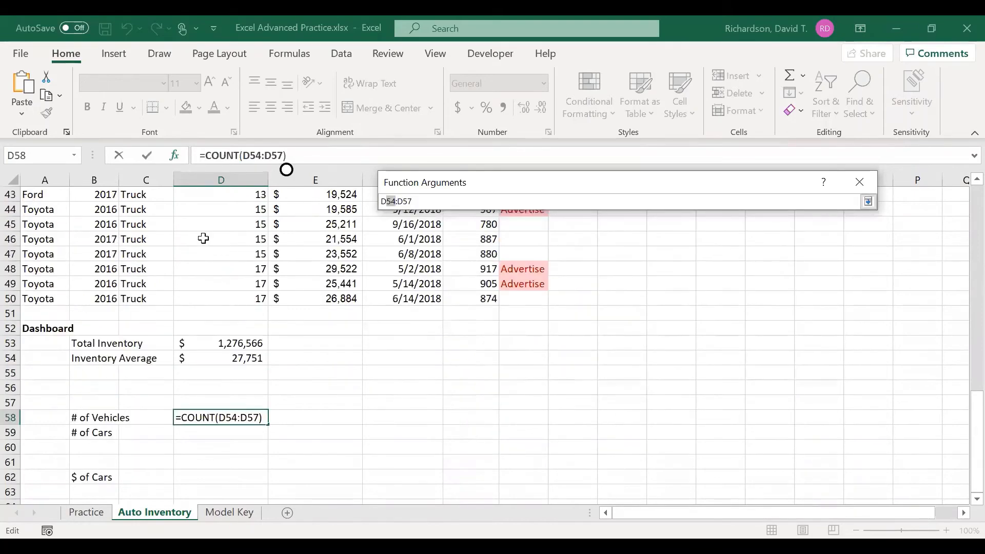
scroll(356, 222, "up", 5)
scroll(357, 221, "up", 9)
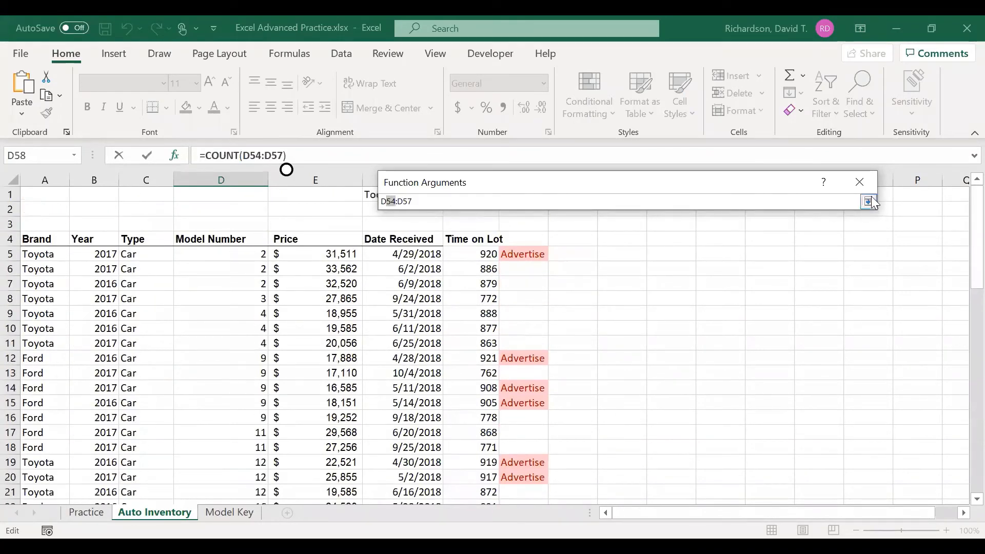
left_click(230, 253)
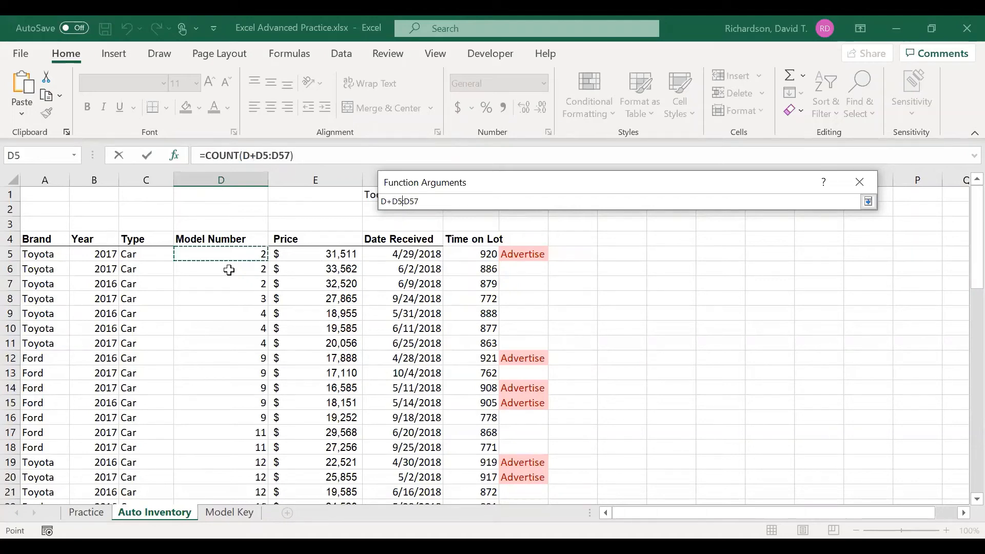
key("ctrl+shift+Down")
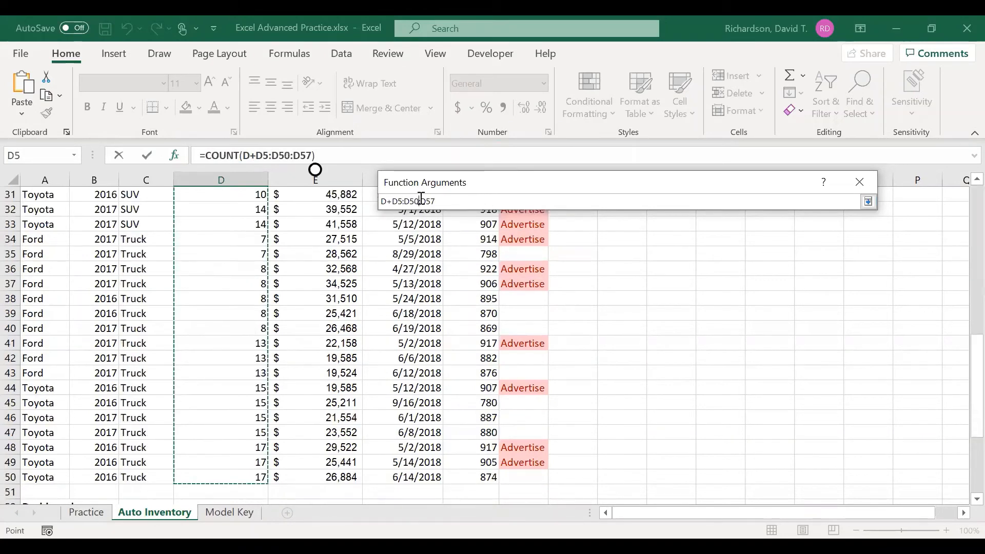
Clear the first COUNT argument, set it to the model numbers D5:D50, and enter the formula in D58.
left_click_drag(442, 200, 320, 199)
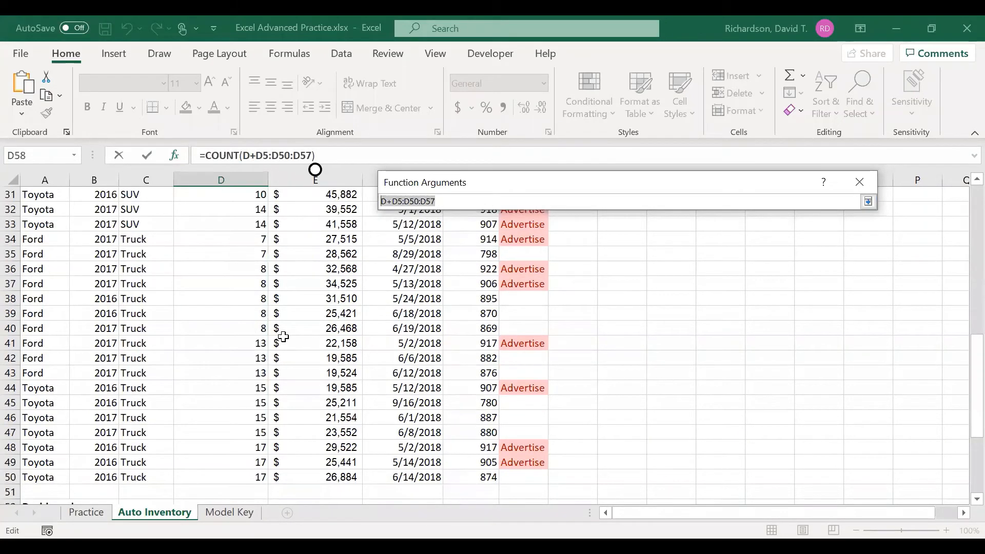
key("Delete")
left_click(237, 473)
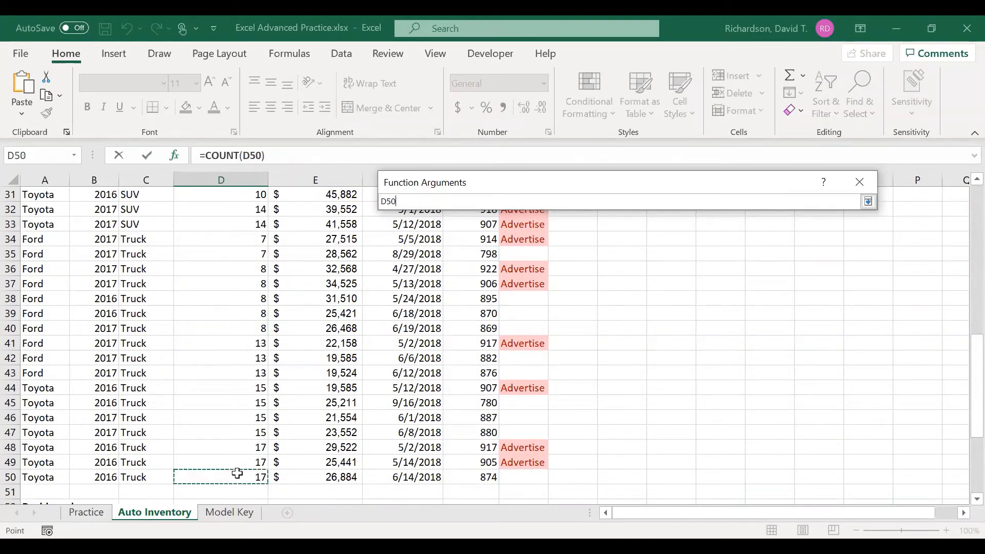
left_click_drag(237, 473, 233, 209)
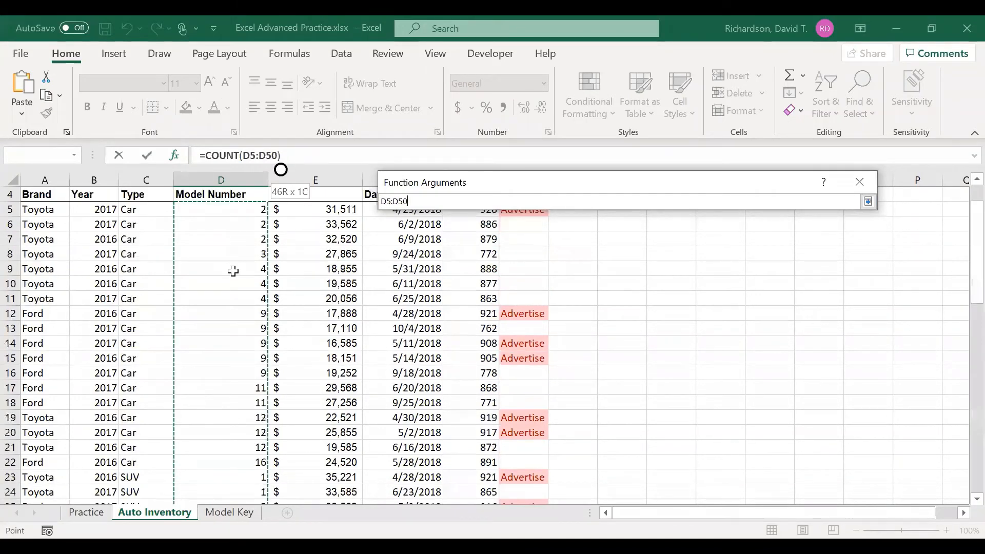
left_click_drag(233, 271, 246, 210)
left_click(869, 202)
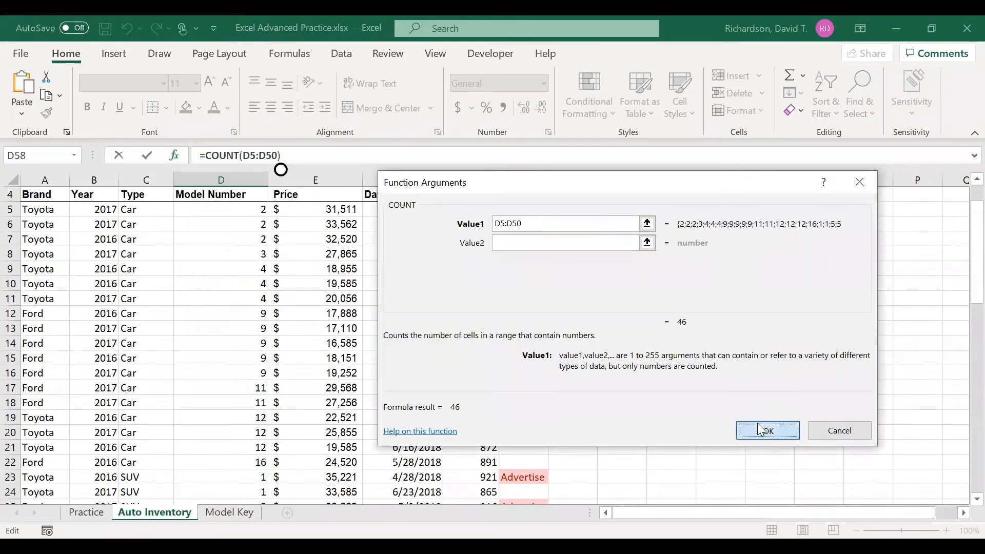
left_click(760, 426)
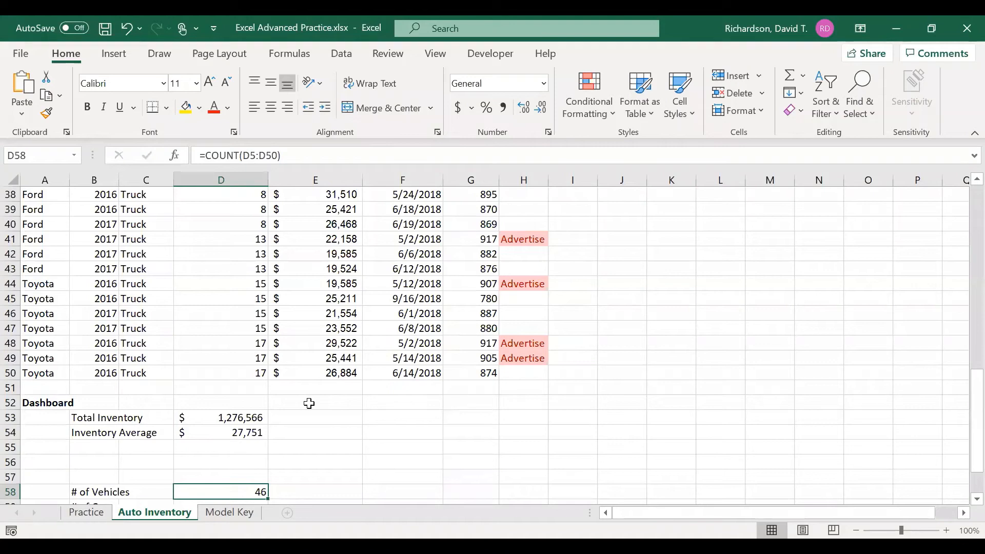
Enter 1 in D51 directly below the model numbers and check the # of Vehicles formula in D58.
left_click(198, 387)
type("1")
left_click(146, 400)
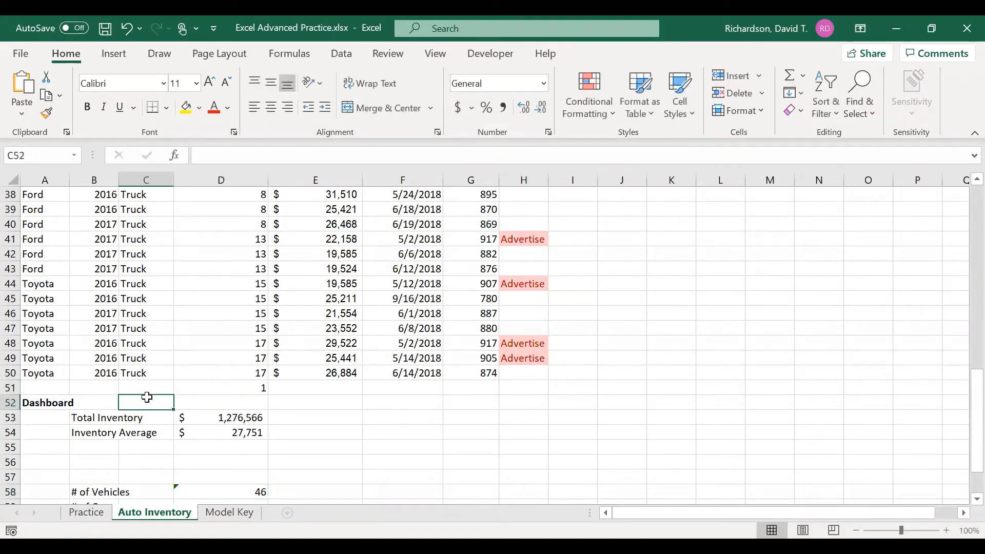
left_click(257, 478)
left_click(251, 493)
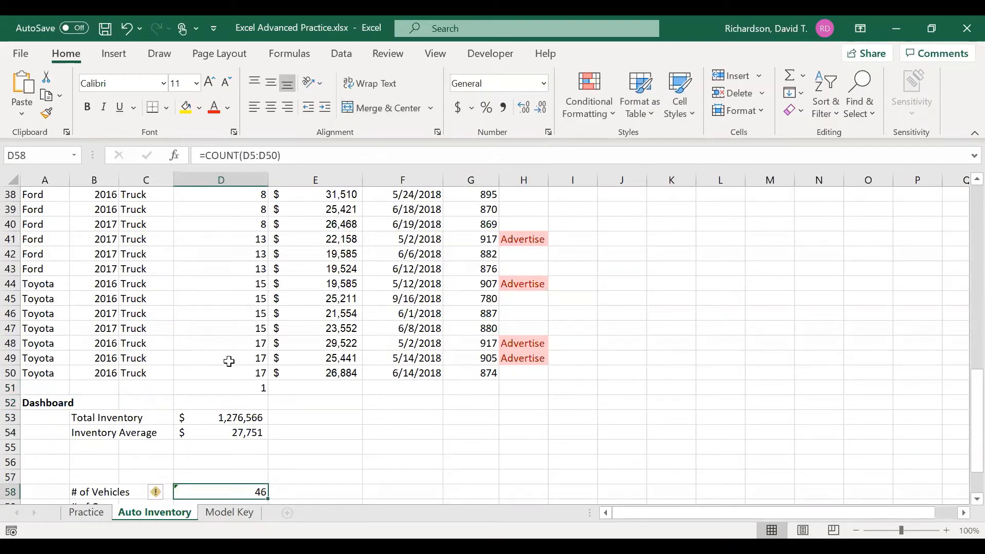
Clear the test value from D51 below the model numbers.
left_click(255, 388)
key("Delete")
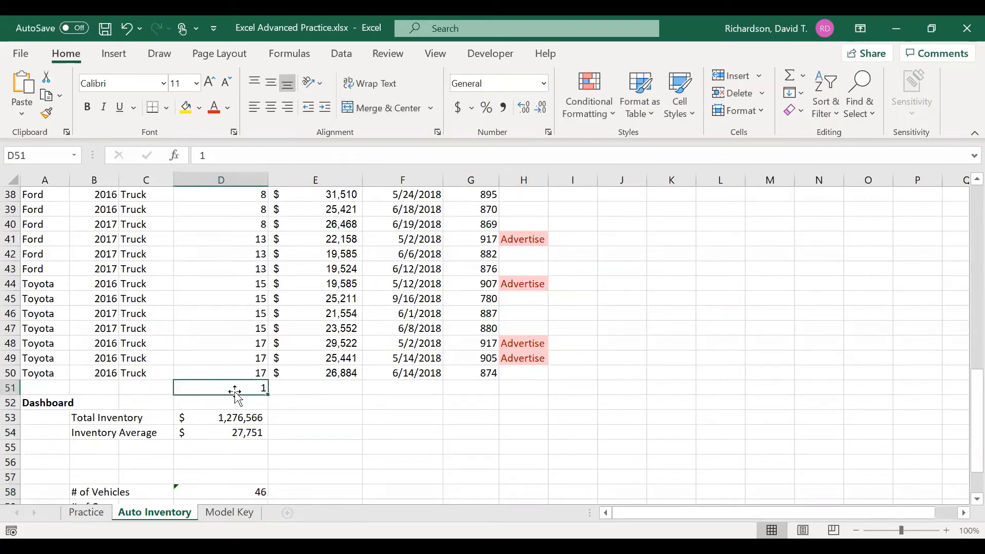
Insert a blank row above row 48 and enter 2 in D48 as its model number.
left_click(10, 343)
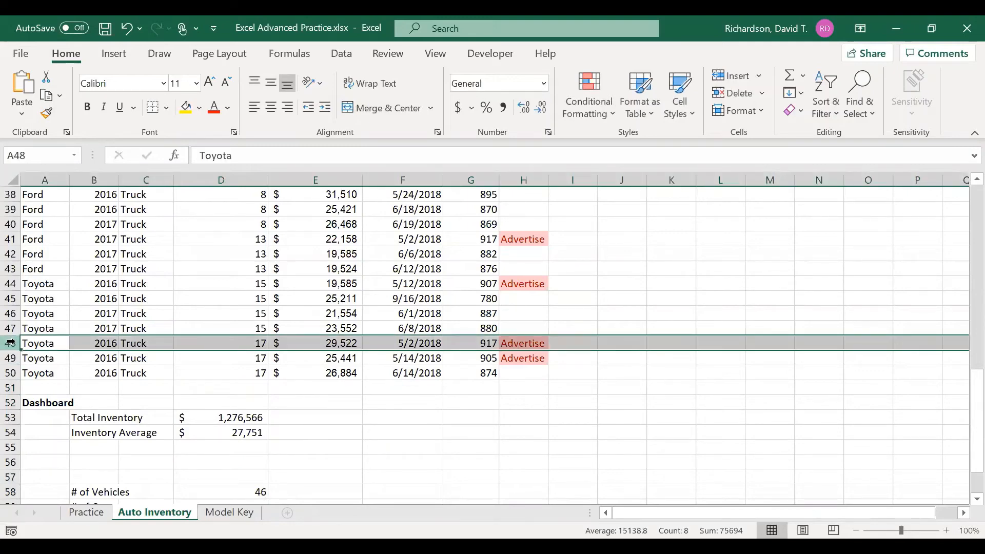
key("shift+F10")
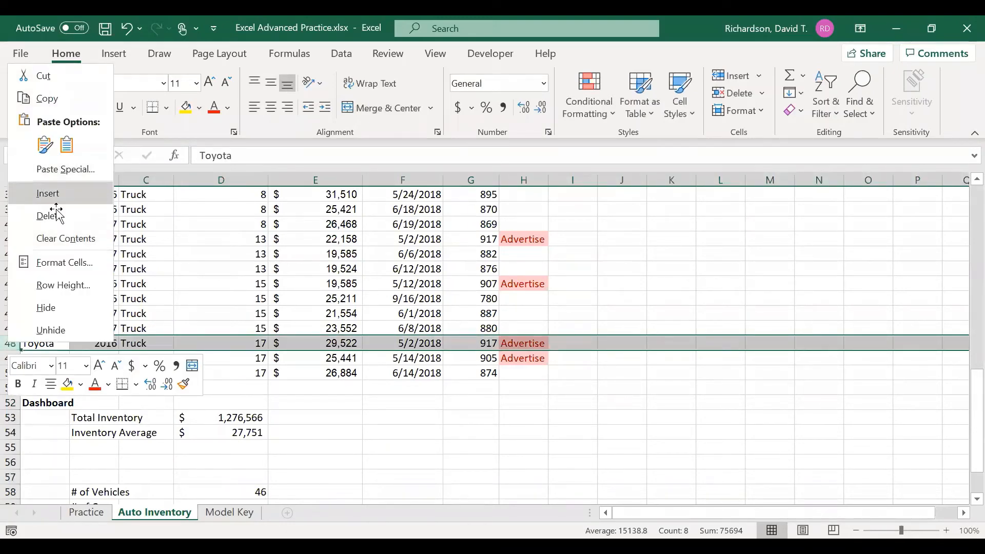
left_click(50, 200)
left_click(238, 341)
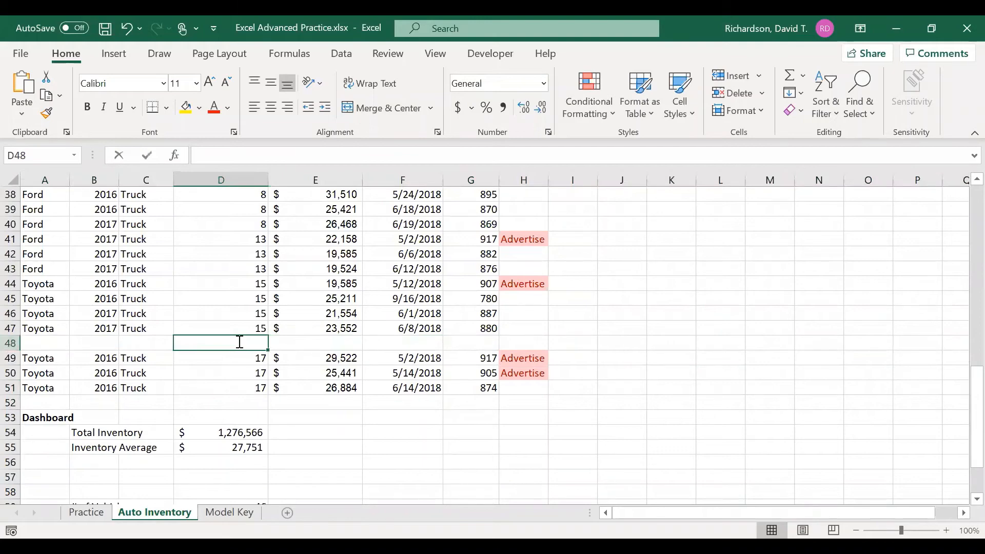
type("2")
left_click(248, 387)
scroll(257, 411, "down", 2)
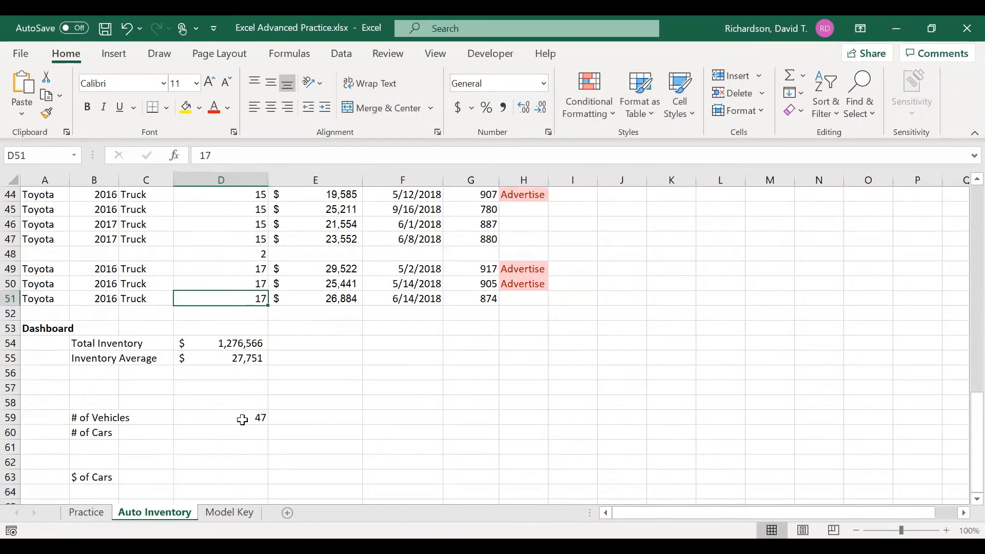
Check the # of Vehicles COUNT formula in D59 against the inventory rows, including the newly inserted one.
left_click(242, 418)
scroll(244, 400, "up", 2)
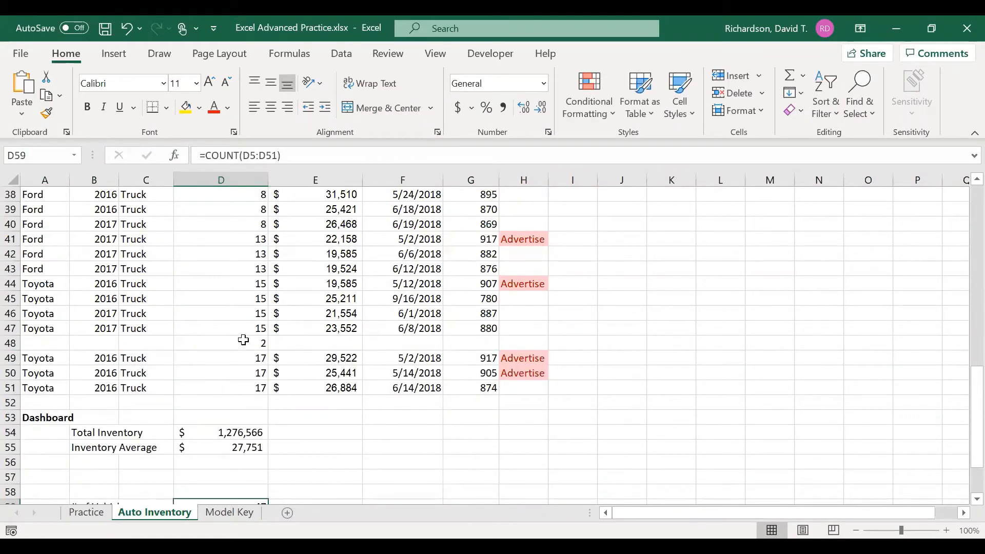
scroll(248, 375, "down", 2)
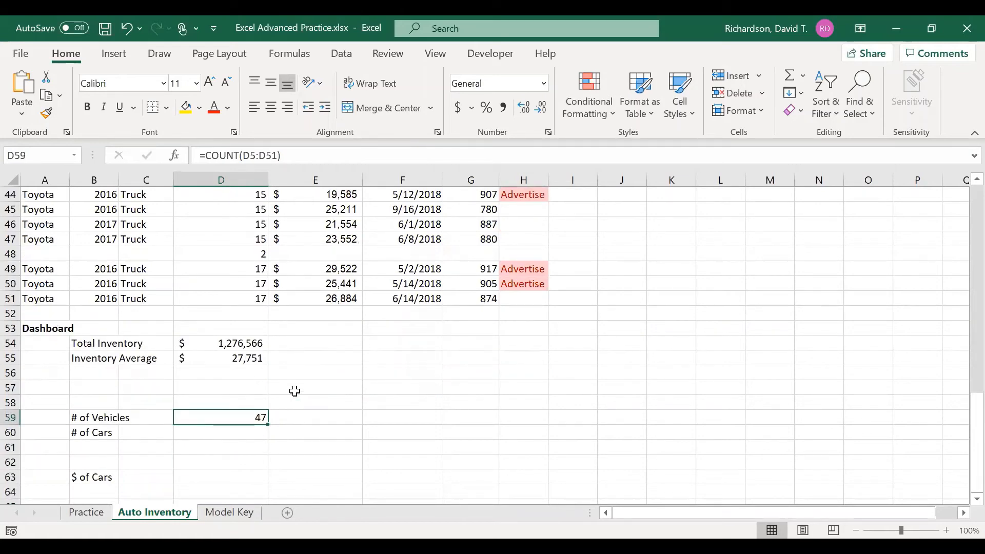
scroll(218, 236, "up", 14)
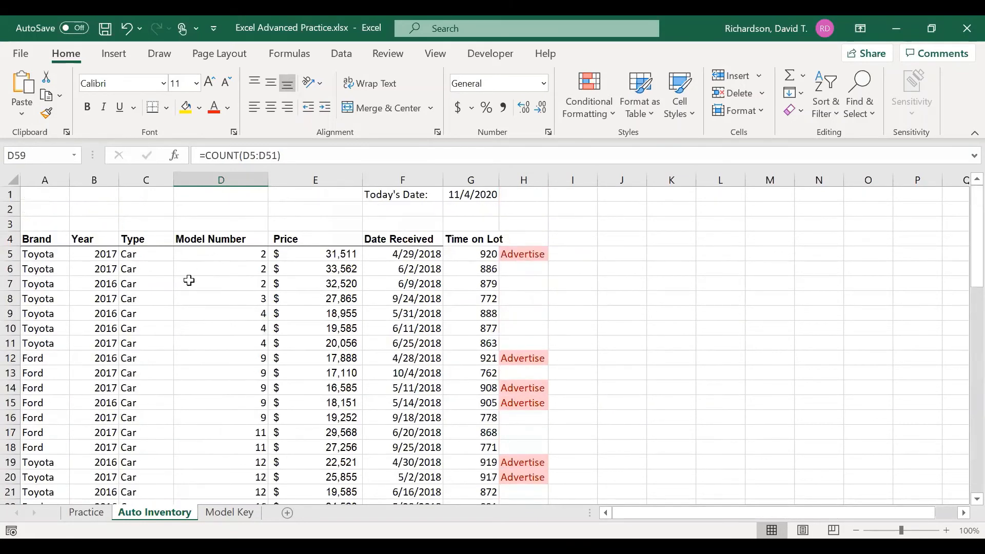
scroll(189, 279, "down", 16)
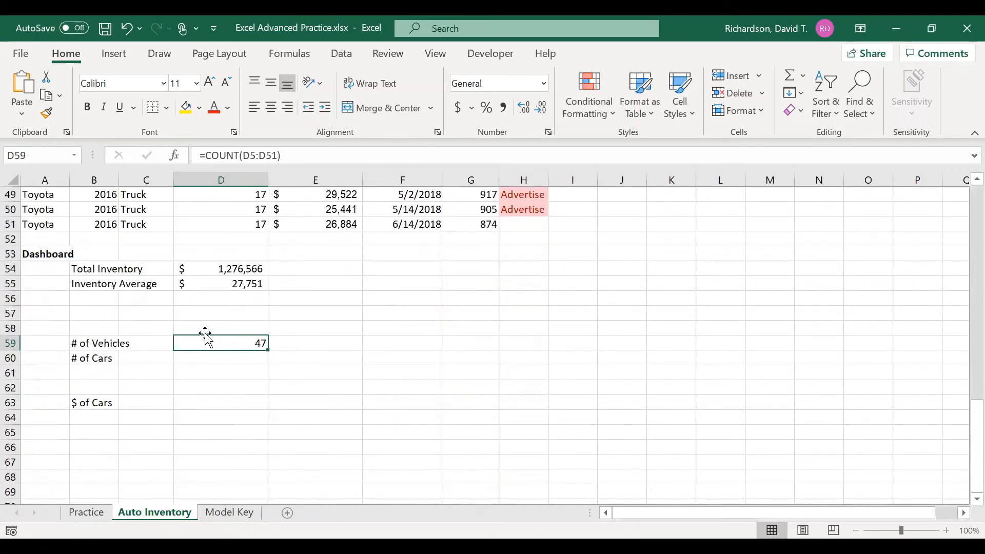
Delete the inserted test row 48 from the inventory.
scroll(204, 334, "up", 3)
left_click(271, 297)
left_click(242, 313)
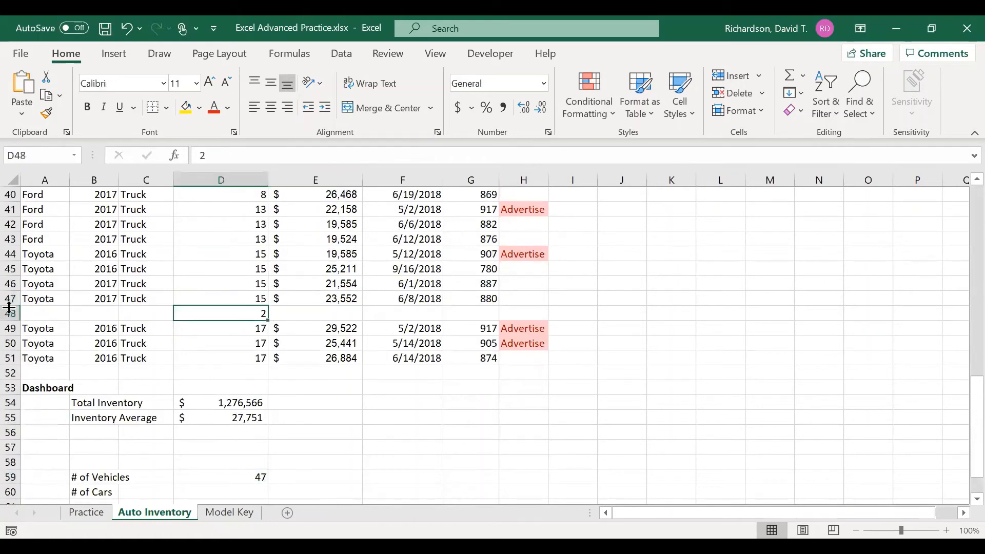
right_click(9, 311)
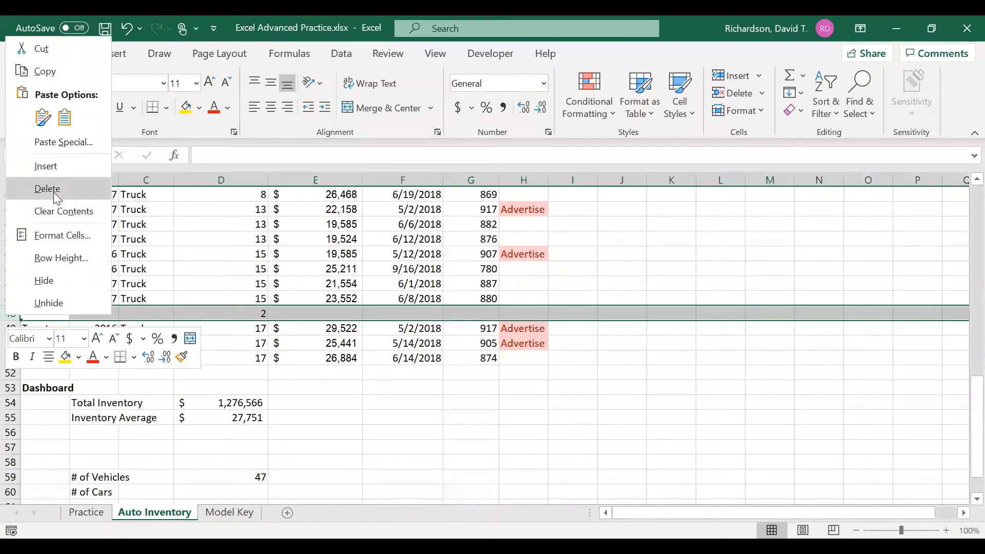
left_click(53, 190)
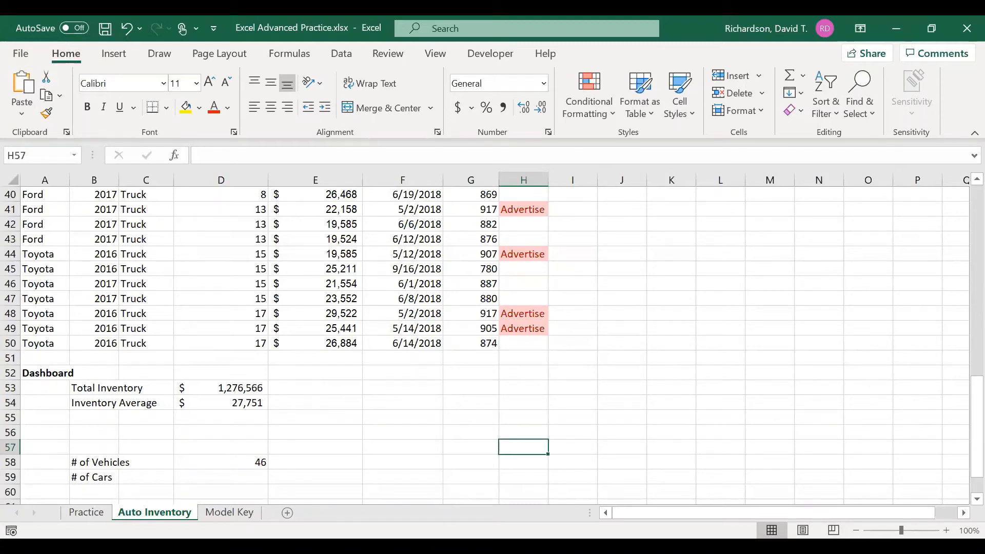
Search the functions for count and insert COUNTIF in D59 beside # of Cars.
left_click(214, 476)
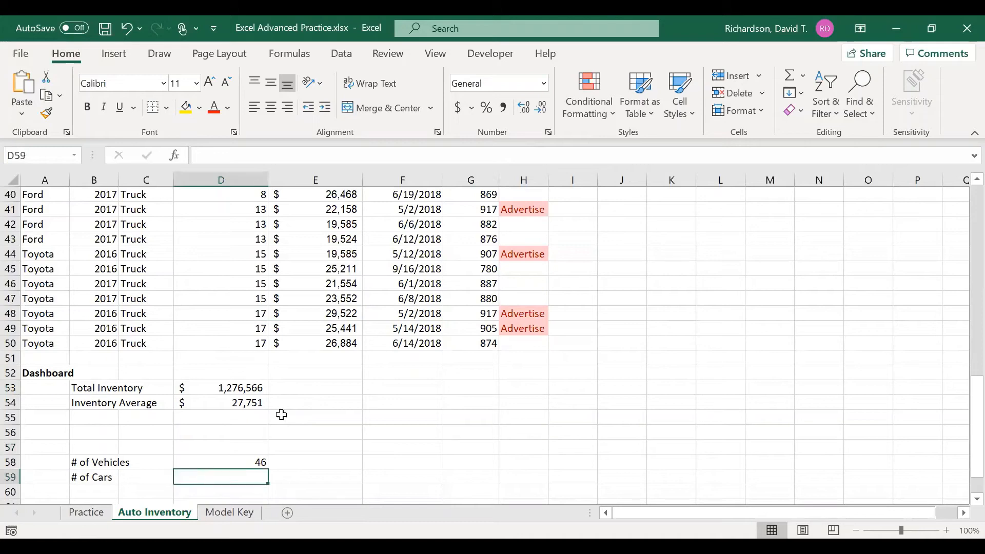
left_click(802, 83)
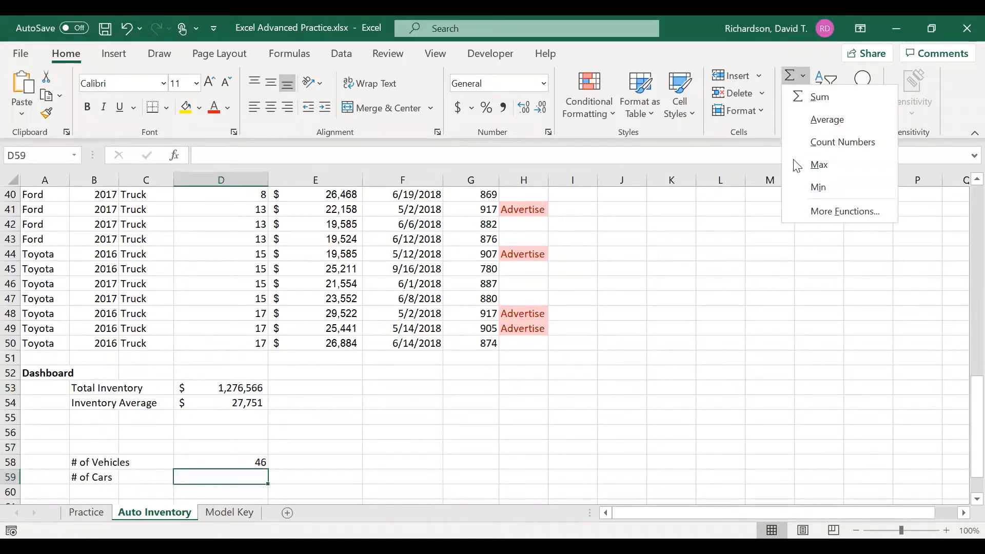
left_click(832, 213)
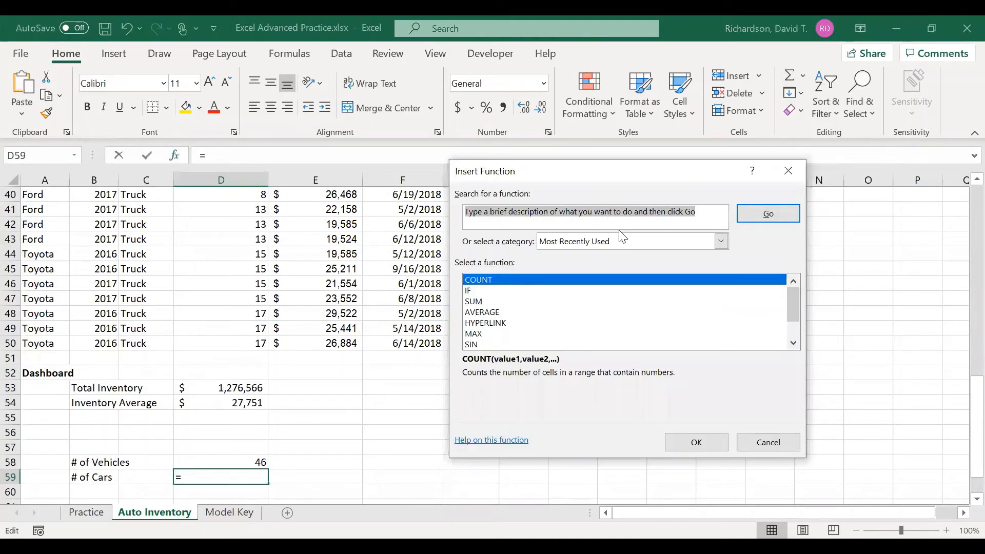
type("co")
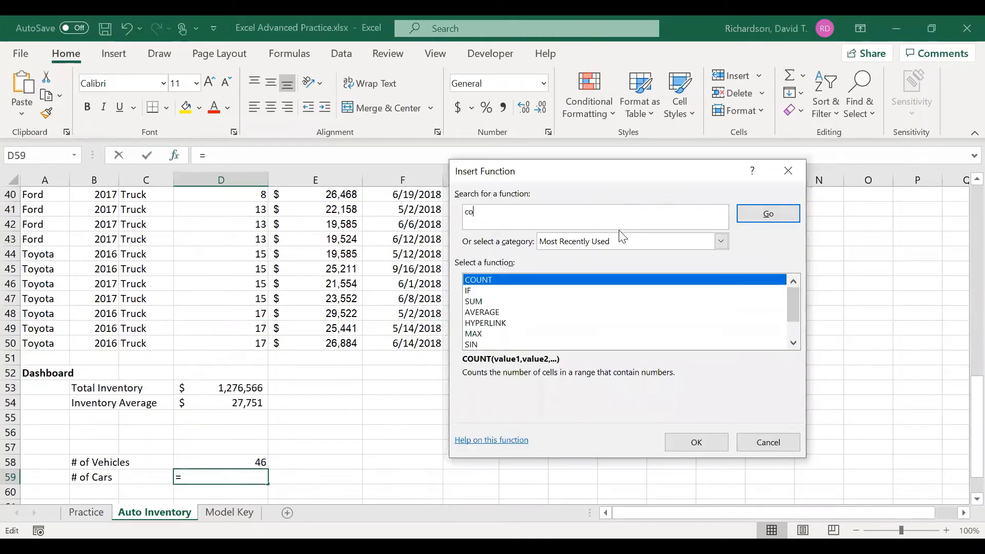
type("unt")
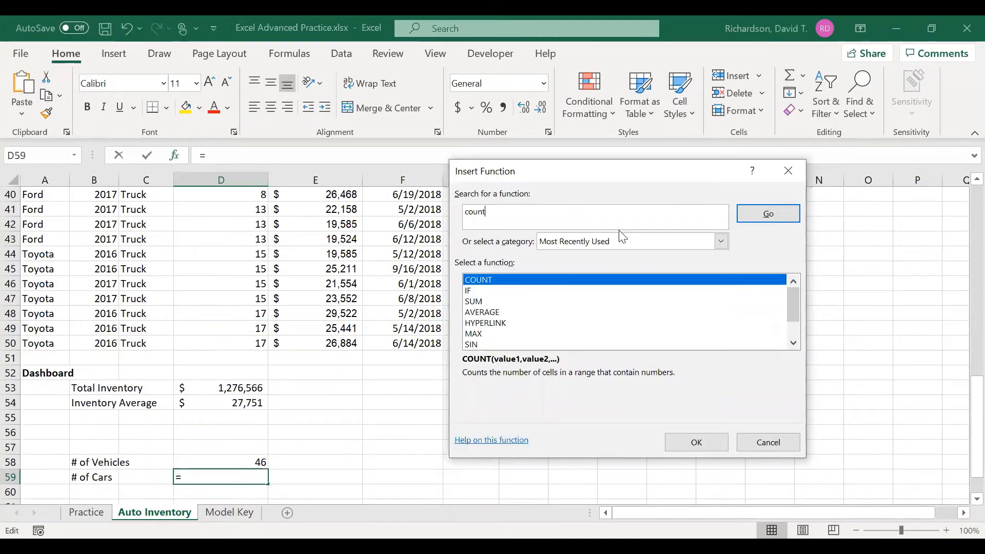
left_click(768, 218)
left_click(487, 313)
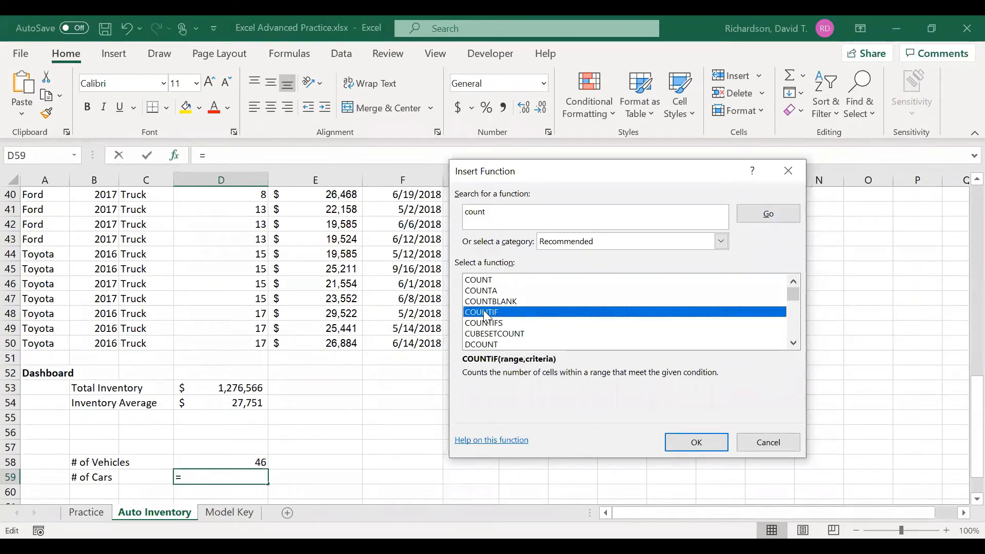
left_click(696, 442)
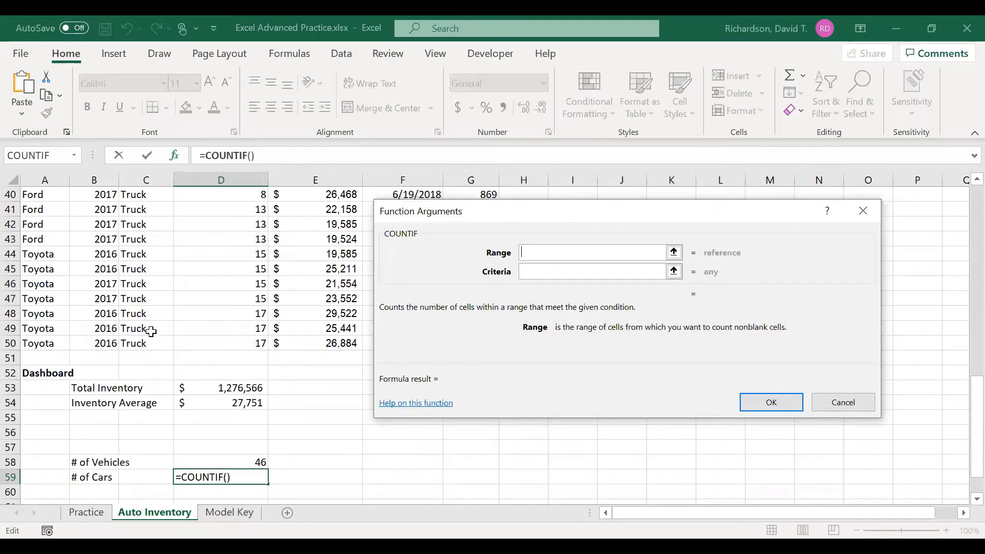
Set the COUNTIF range to the types in C5:C50 and the criteria to "Car", and enter the formula.
left_click_drag(139, 342, 150, 224)
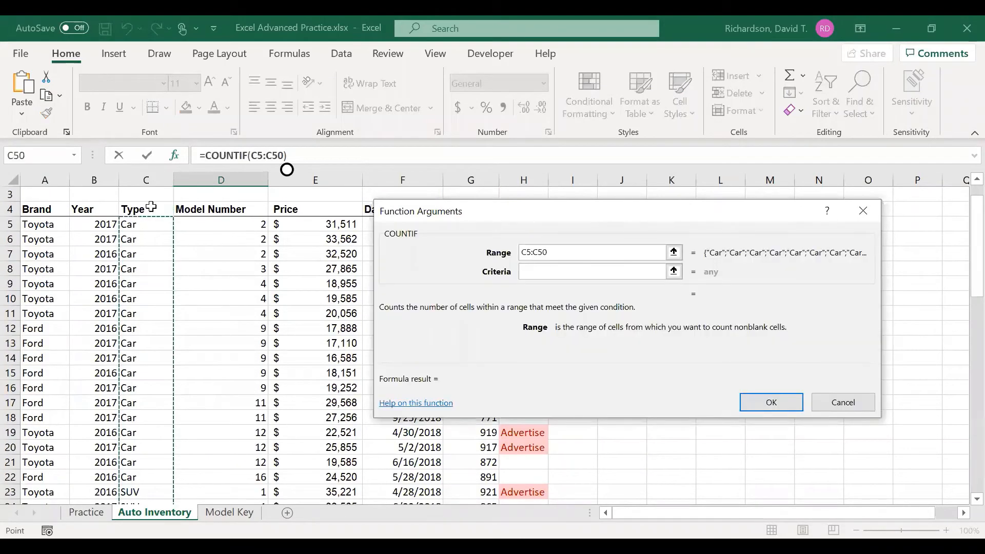
left_click(634, 271)
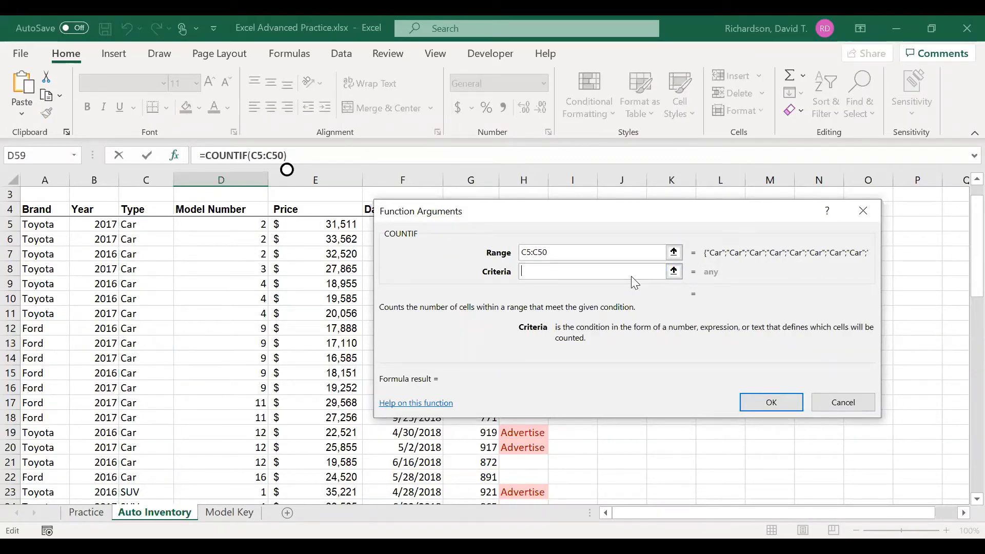
scroll(239, 390, "down", 15)
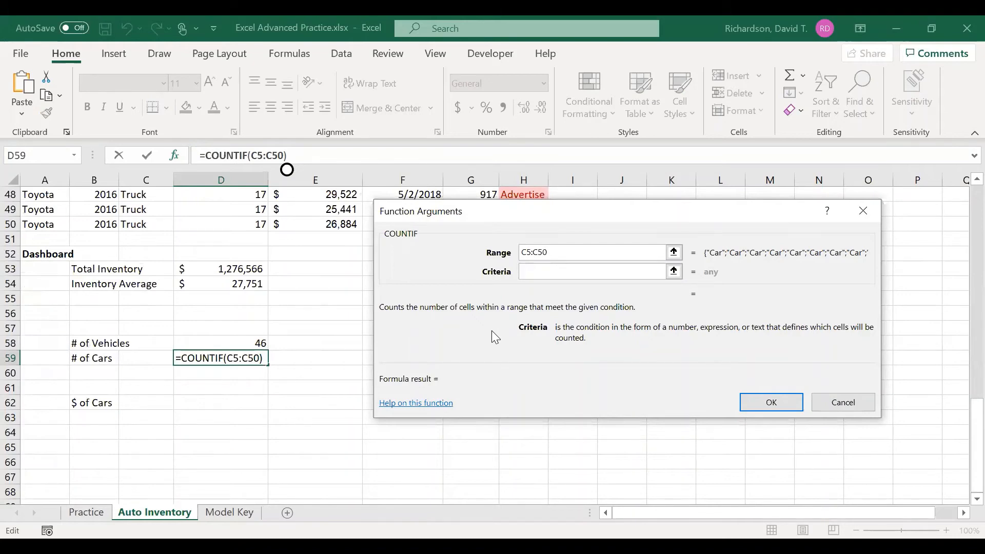
type("Car")
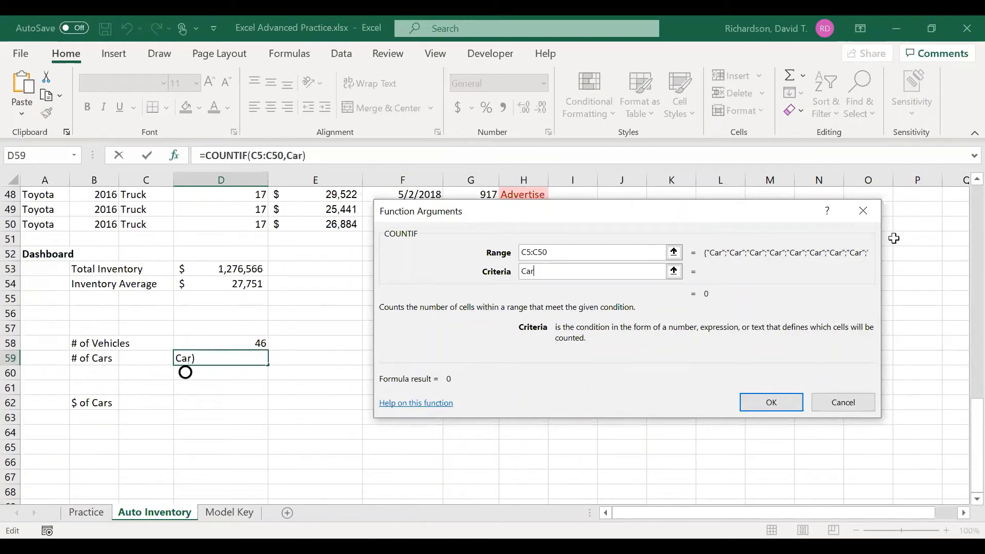
left_click(576, 255)
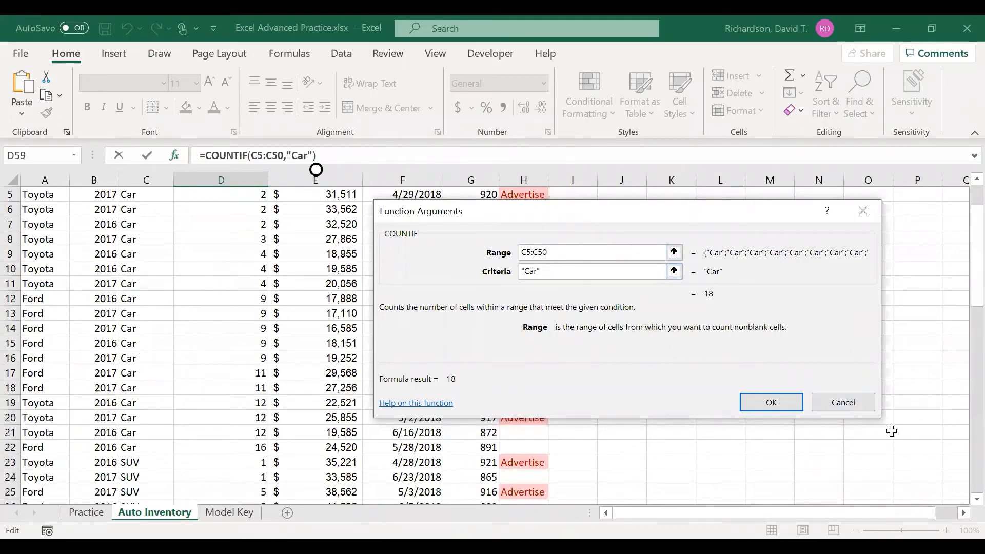
left_click(775, 410)
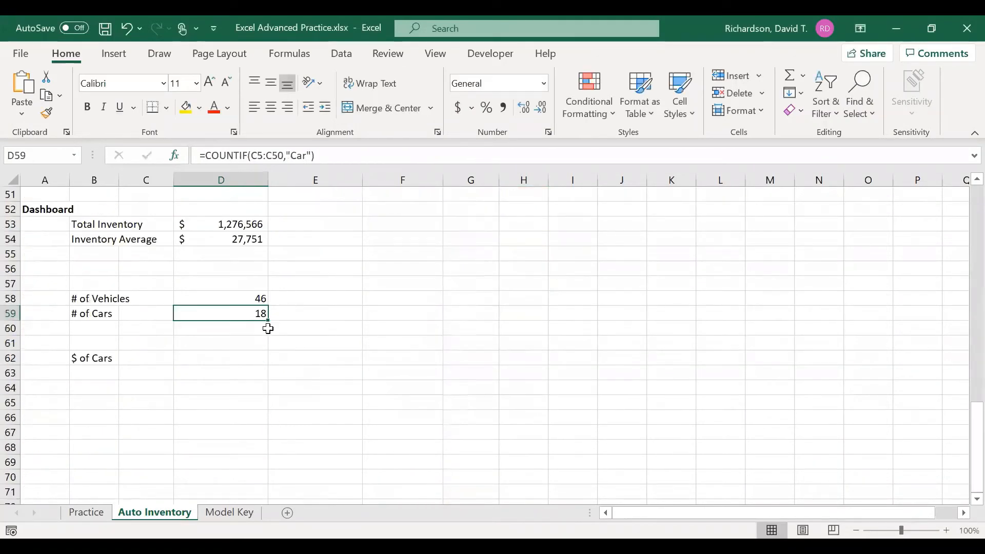
Make the COUNTIF range in D59 absolute as $C$5:$C$50.
left_click(265, 333)
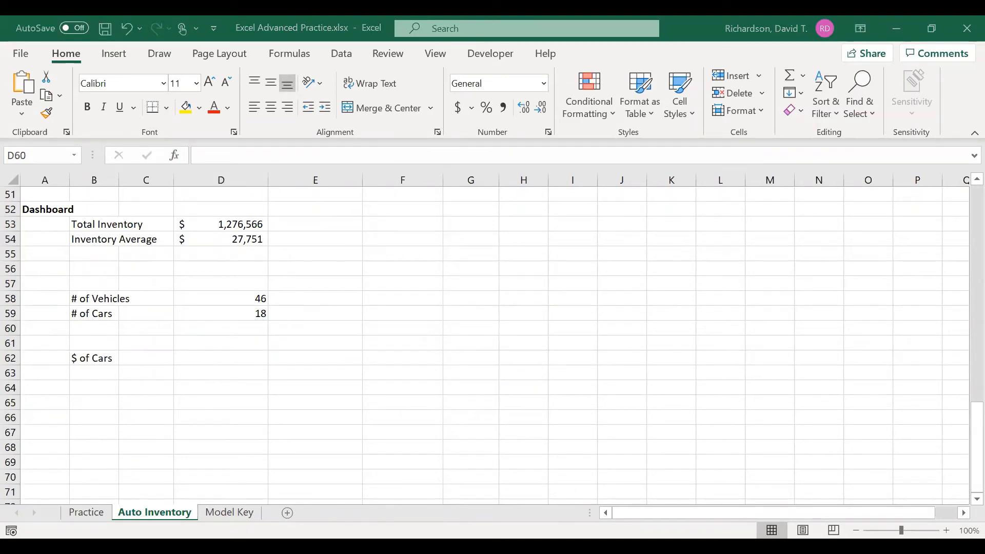
left_click(216, 313)
left_click_drag(252, 156, 288, 156)
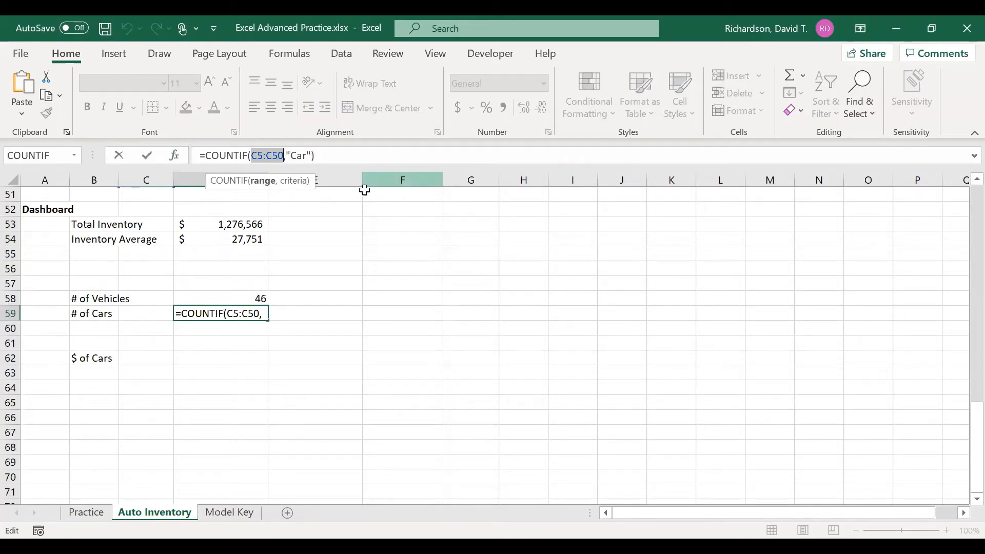
key("F4")
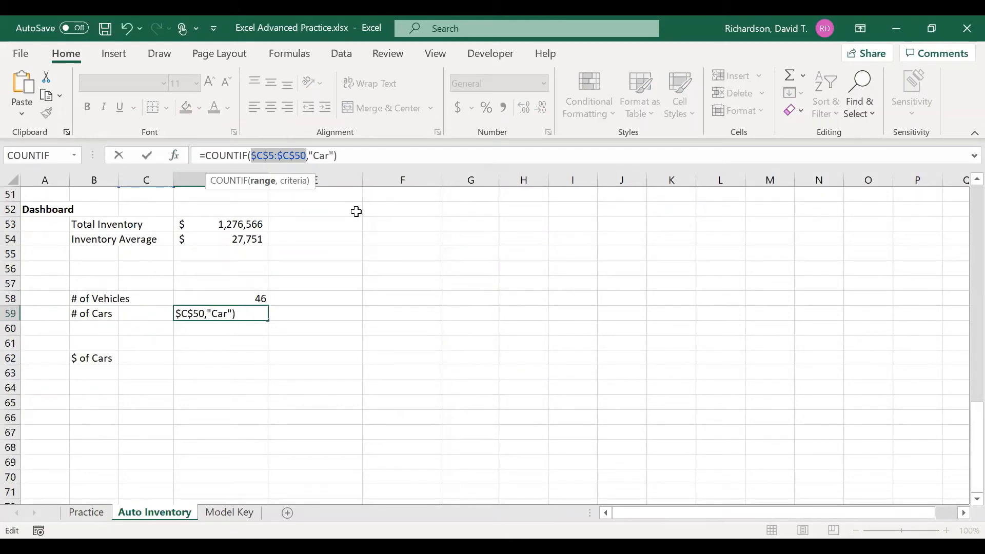
left_click(366, 154)
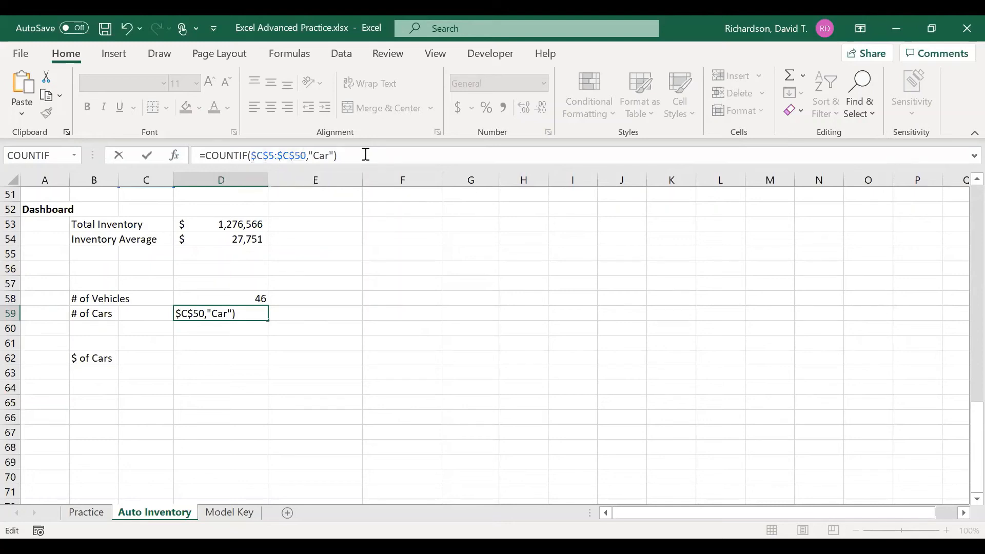
key("Return")
Fill the # of Cars formula from D59 down through D61.
left_click(244, 301)
left_click(239, 311)
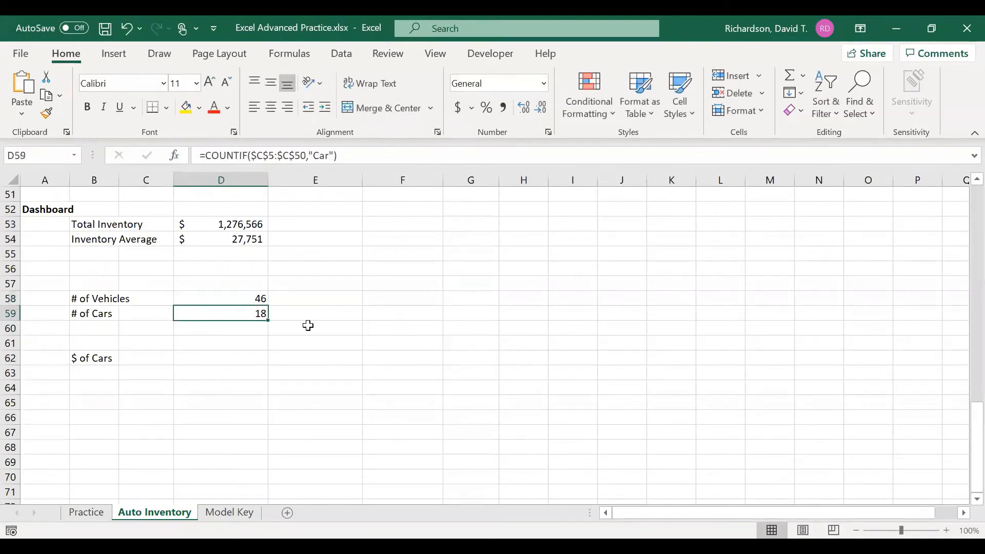
left_click_drag(268, 321, 254, 345)
Change the COUNTIF criteria in D60 to "SUV".
left_click(260, 328)
left_click(314, 155)
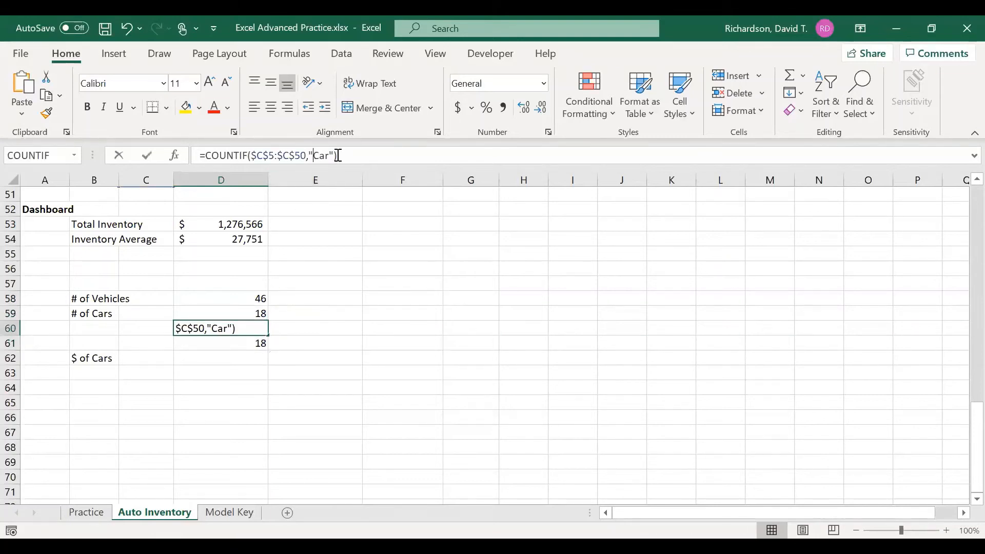
double_click(332, 156)
type("SUV")
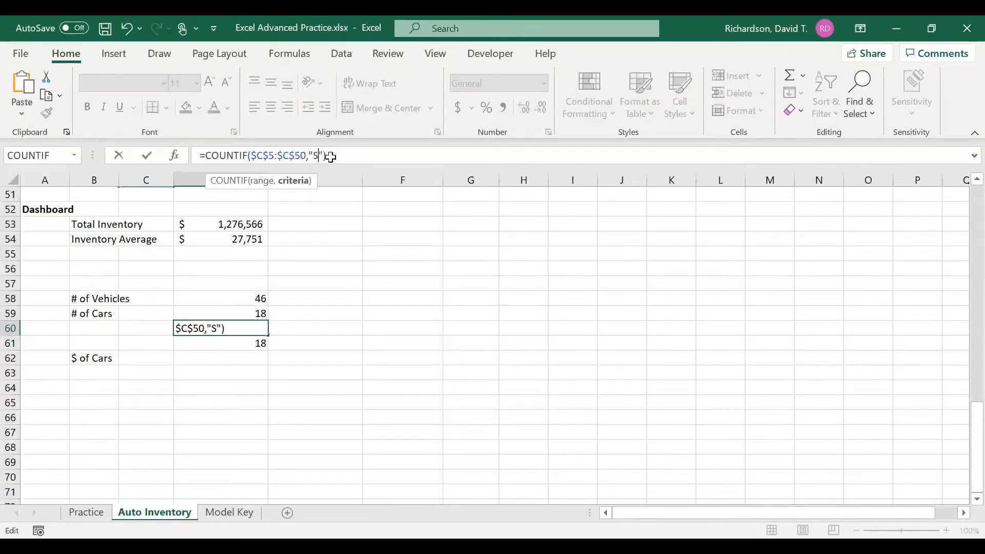
key("Return")
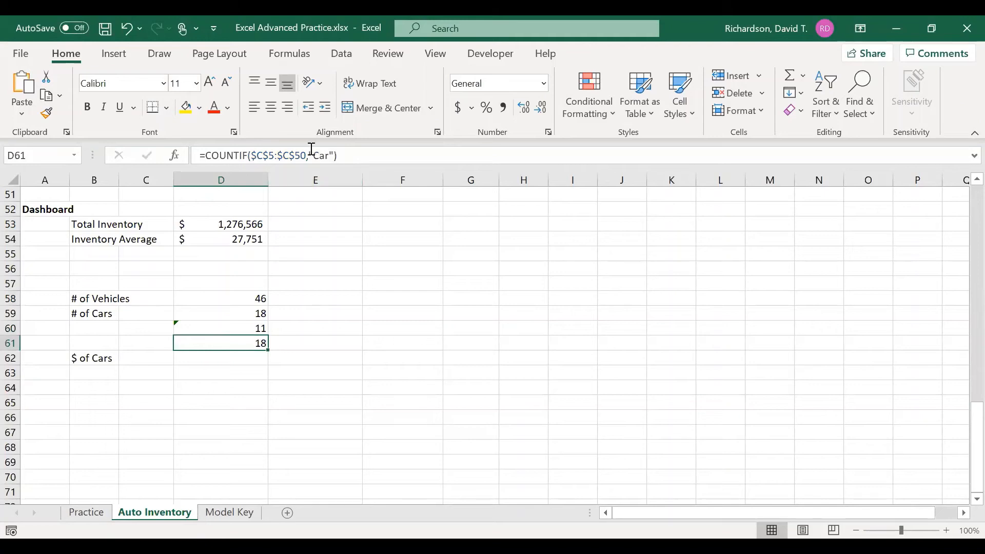
Change the COUNTIF criteria in D61 to "Truck".
left_click(313, 155)
double_click(329, 156)
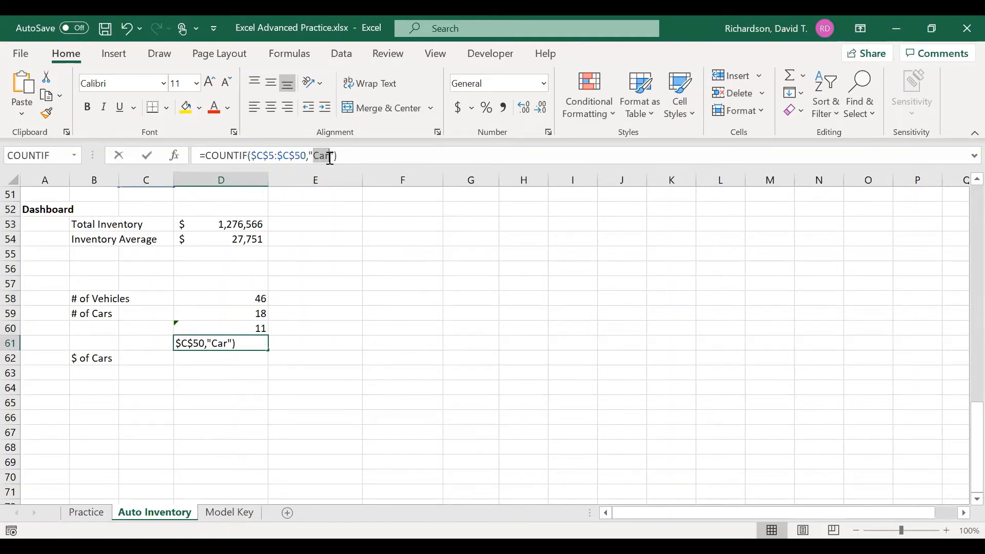
type("Truck")
key("Return")
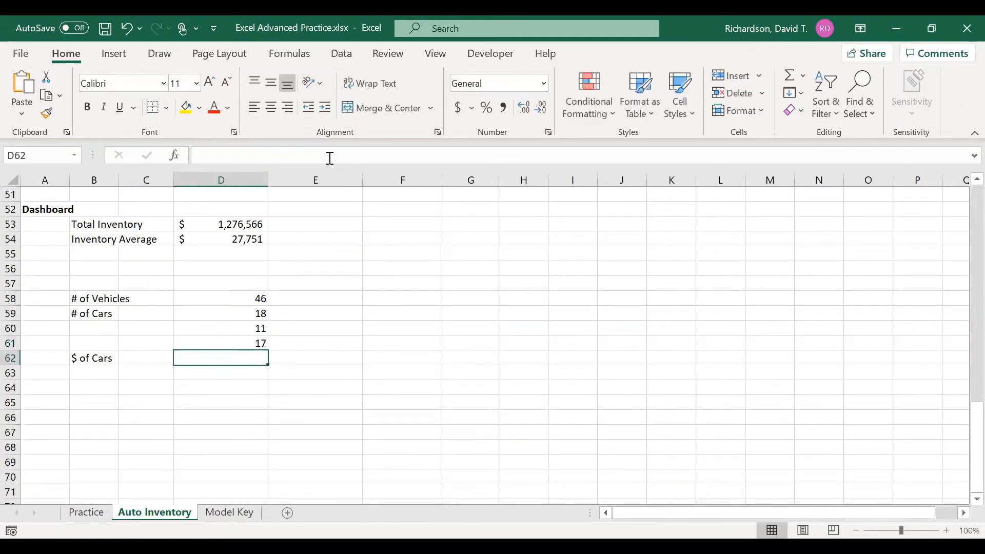
Label cell B60 "# of SUVs" and cell B61 "# of Trucks" in the dashboard.
left_click(114, 325)
type("# o")
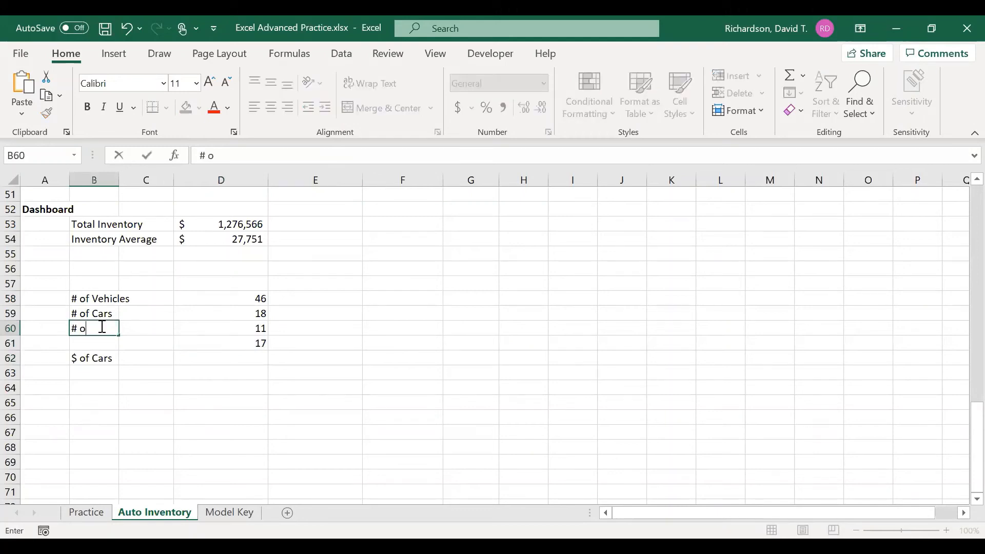
type("f Su")
type("UV")
type("s")
key("Return")
type("@")
key("BackSpace")
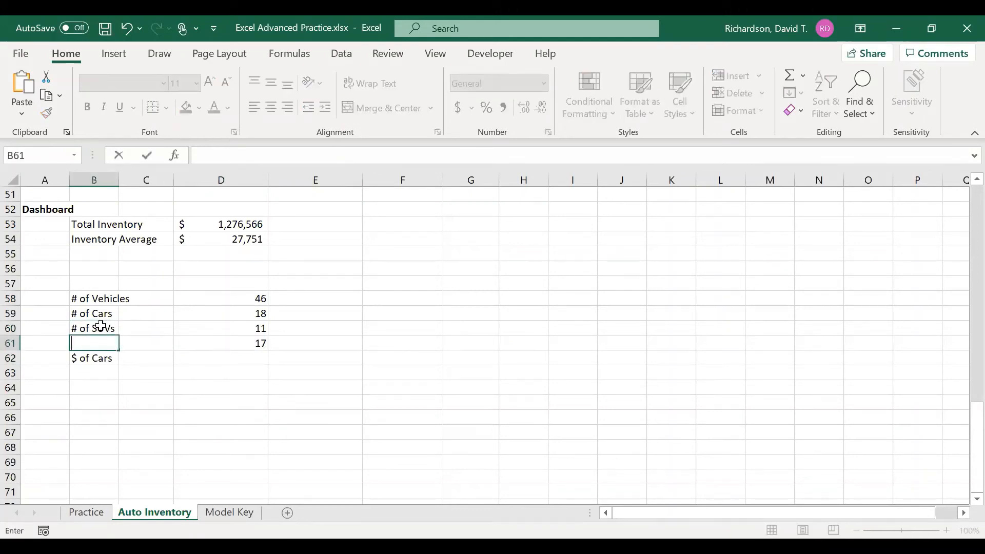
type("# of Trucks")
key("ctrl+Return")
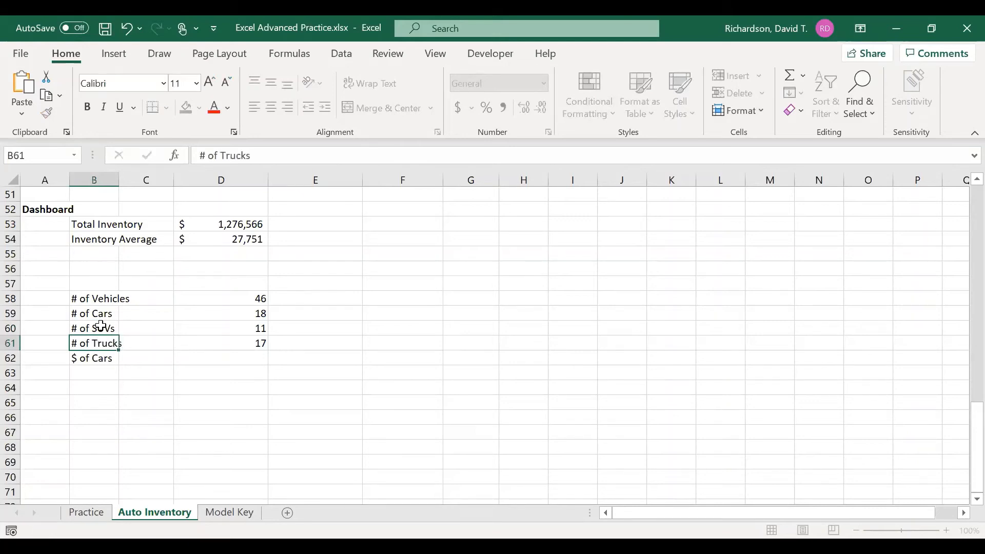
key("Return")
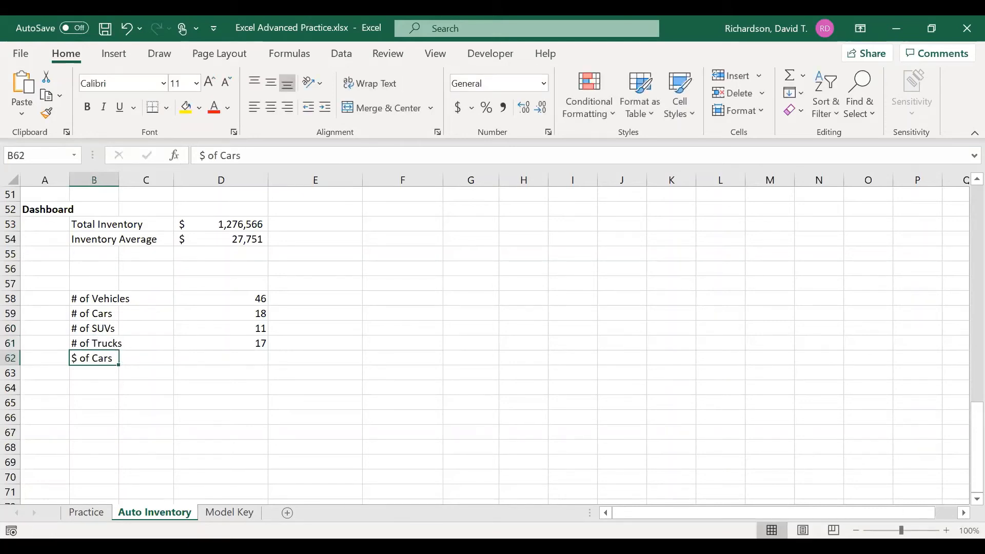
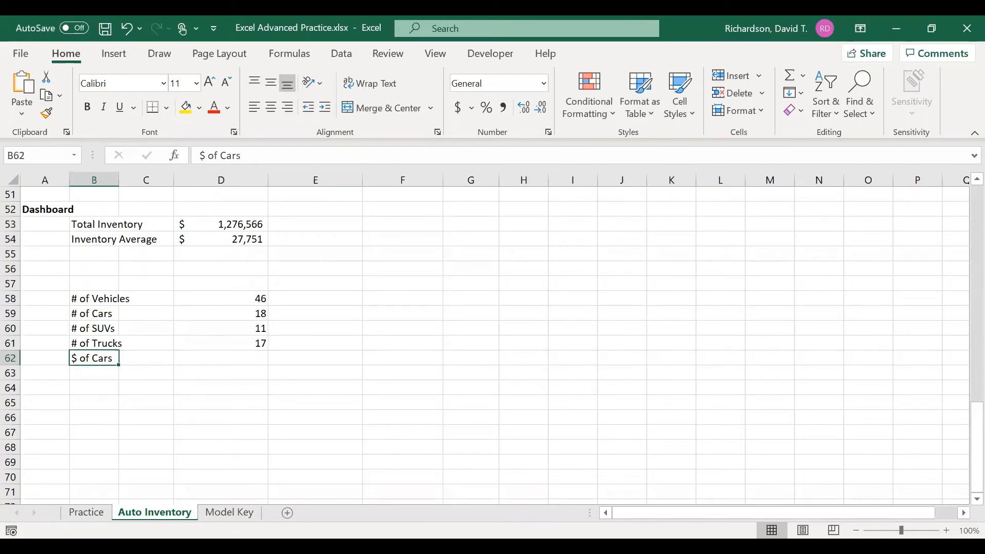
Search the function list for "sum" and insert the SUMIF function in D62 for $ of Cars.
left_click(220, 356)
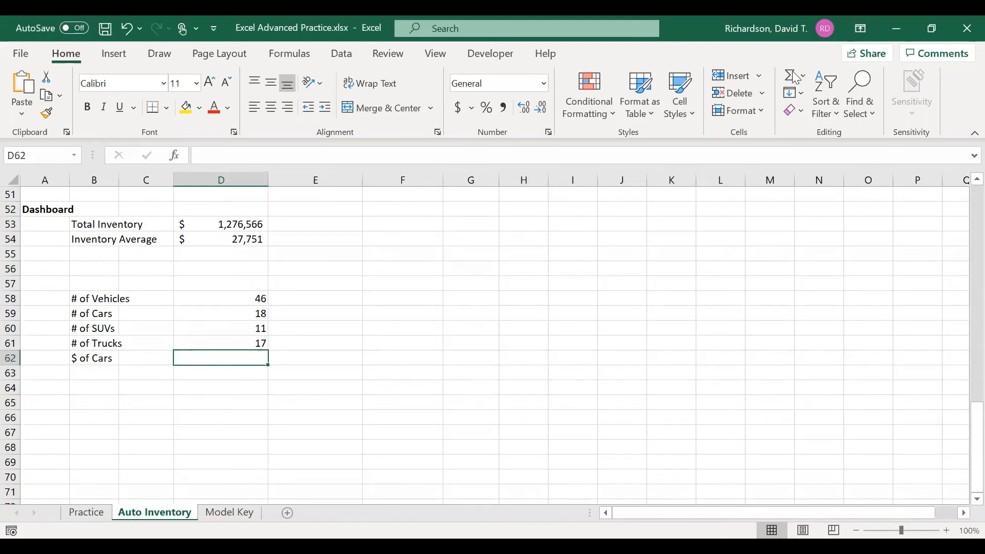
left_click(833, 96)
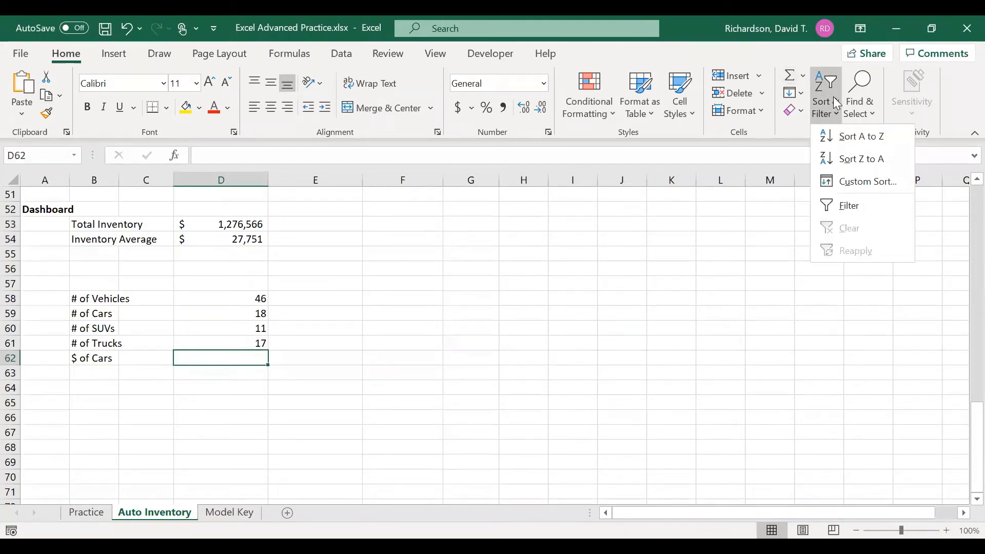
left_click(802, 77)
left_click(802, 77)
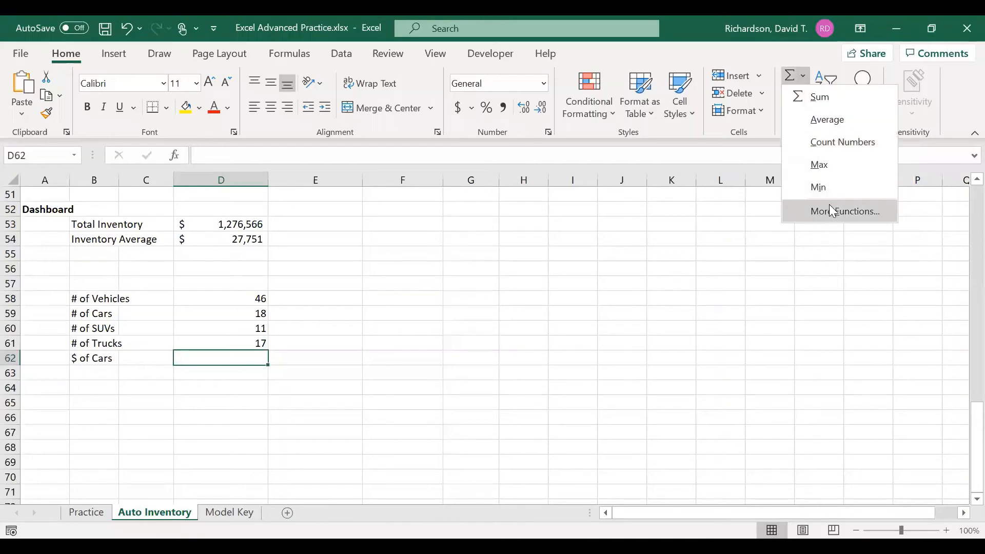
left_click(831, 210)
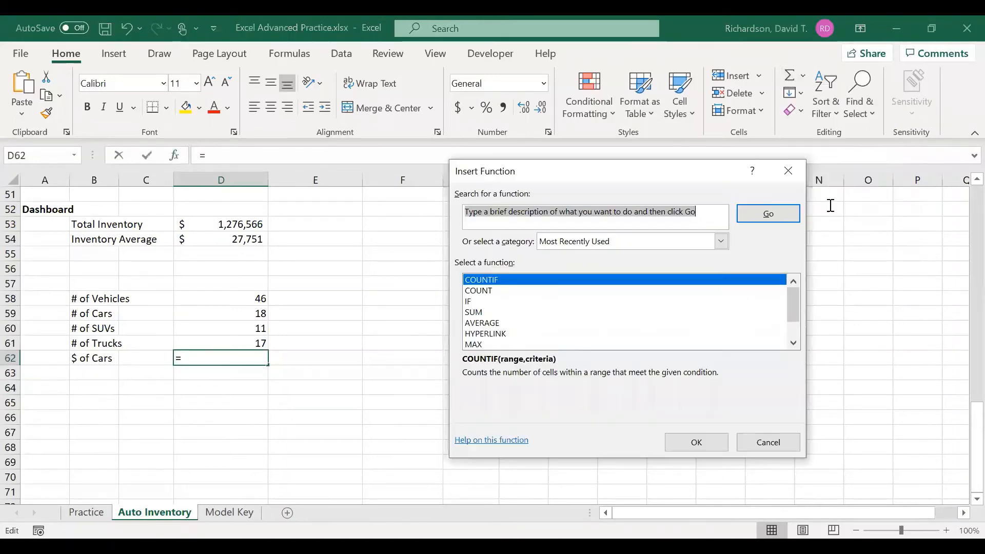
type("sum")
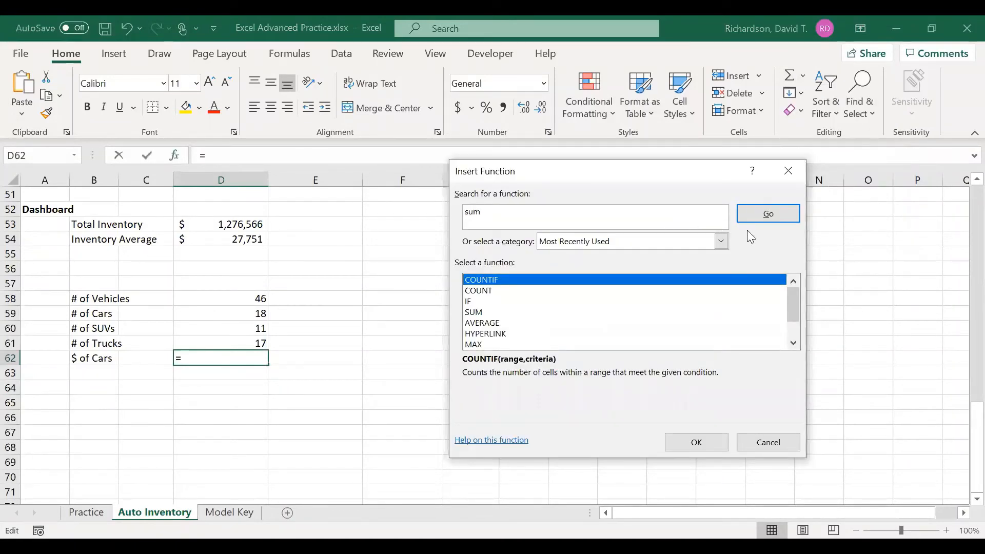
left_click(766, 220)
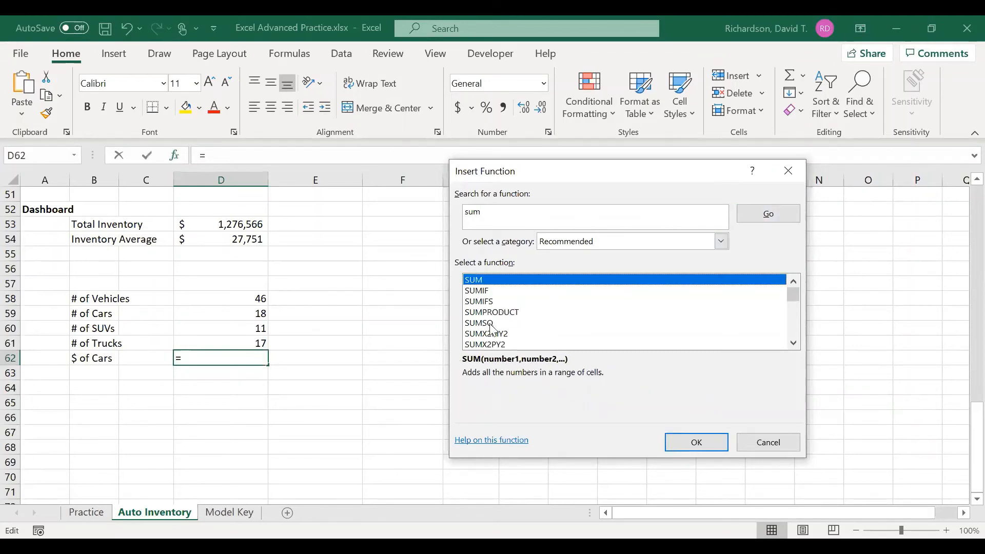
left_click(502, 291)
key("Return")
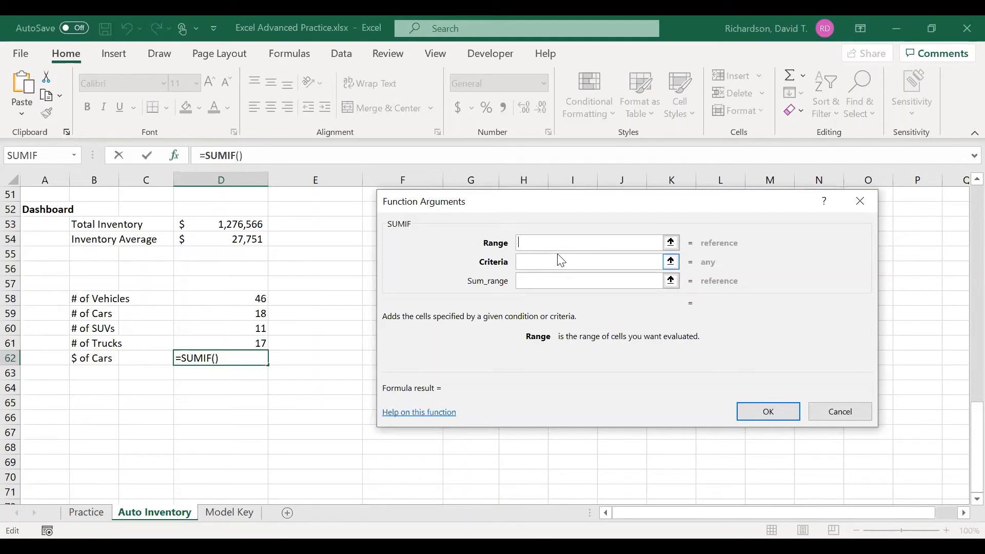
Complete the SUMIF arguments with range C5:C50, criteria "Car" and sum range E5:E50.
scroll(244, 365, "up", 15)
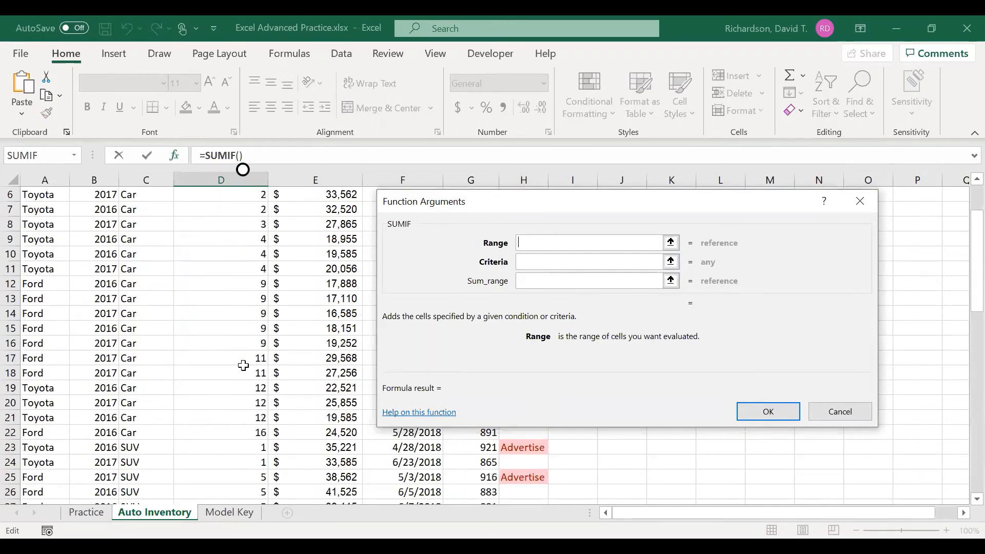
scroll(244, 365, "up", 2)
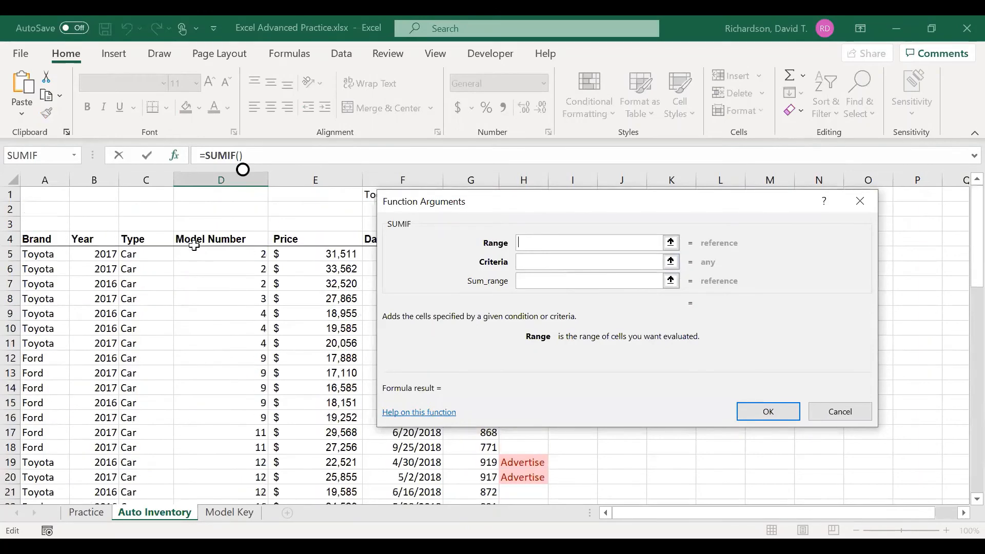
left_click(140, 253)
left_click_drag(141, 252, 158, 457)
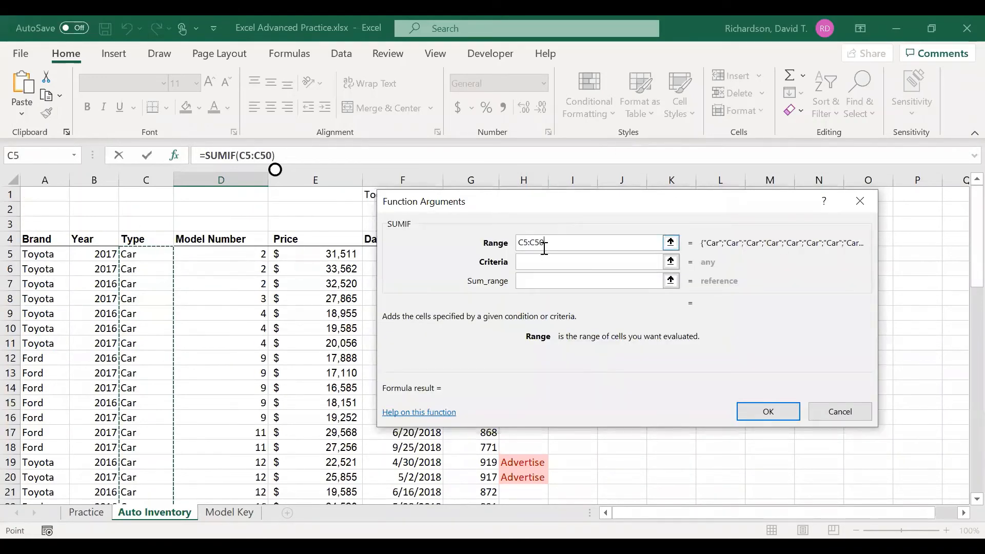
left_click(563, 262)
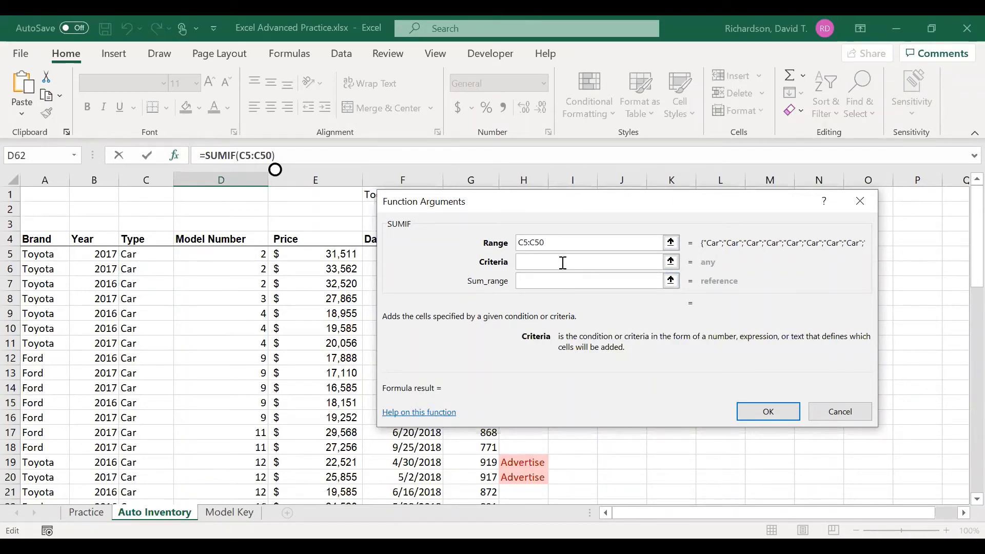
type("\"Car\"")
key("Tab")
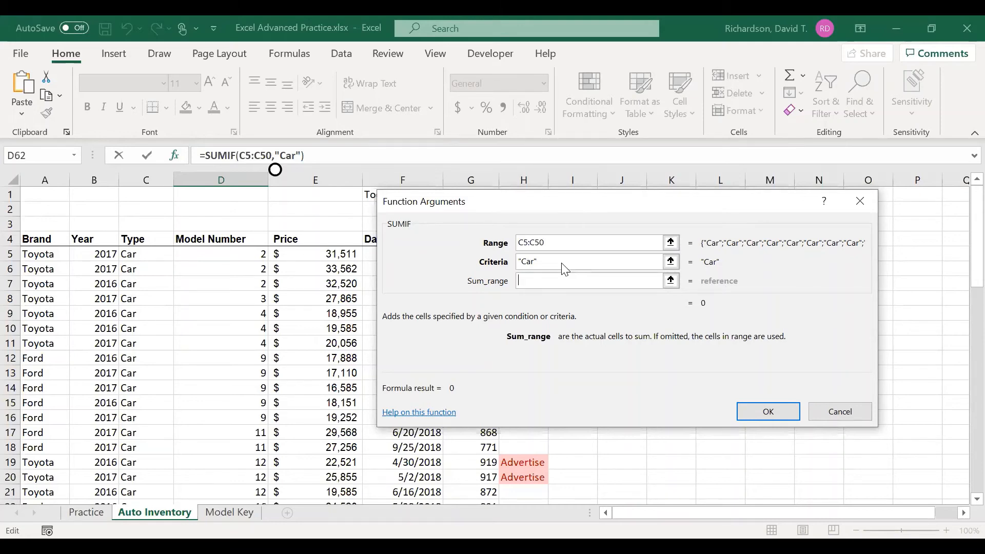
left_click(306, 257)
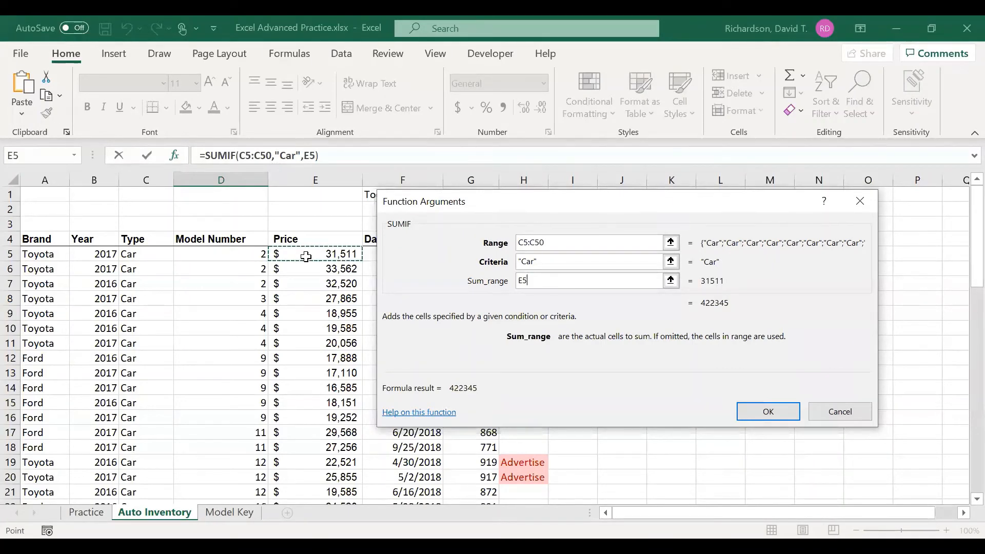
key("ctrl+shift+Down")
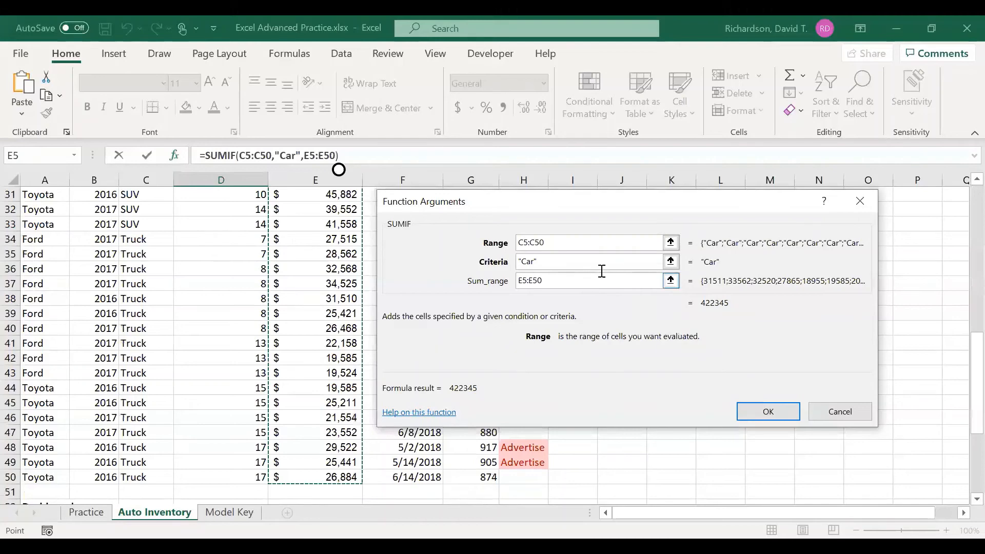
left_click(768, 412)
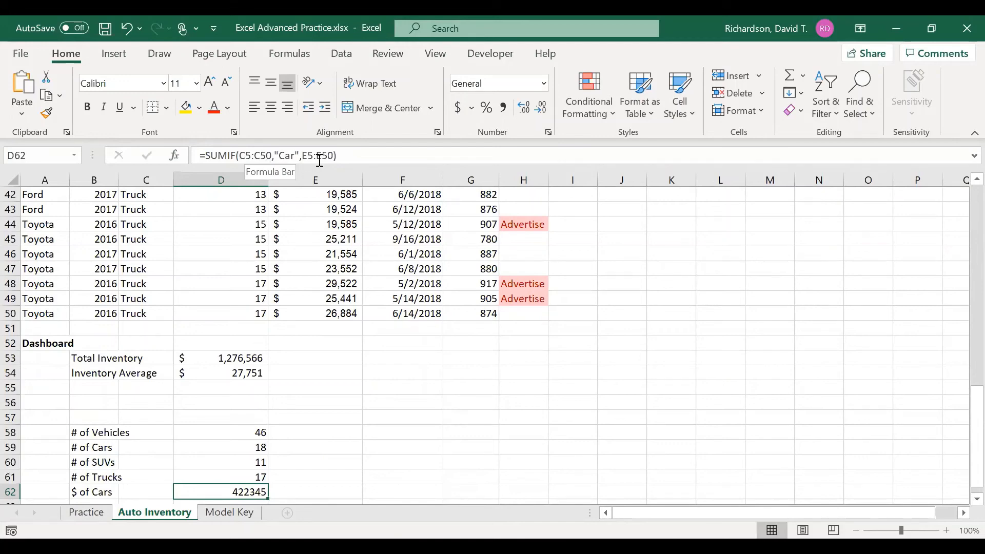
Make the D62 SUMIF ranges absolute as $C$5:$C$50 and $E$5:$E$50, and fill the formula down through D64.
left_click(365, 160)
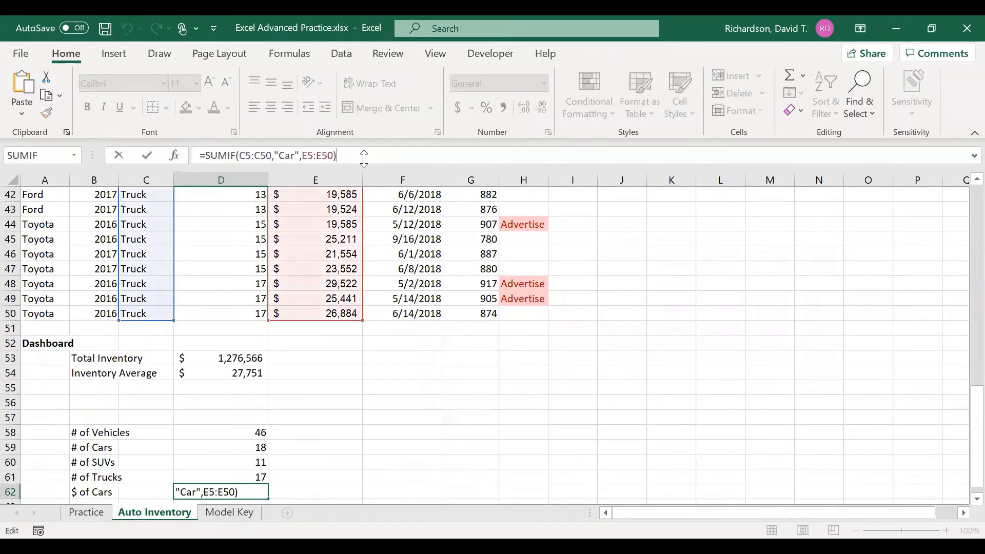
key("Return")
scroll(225, 275, "down", 4)
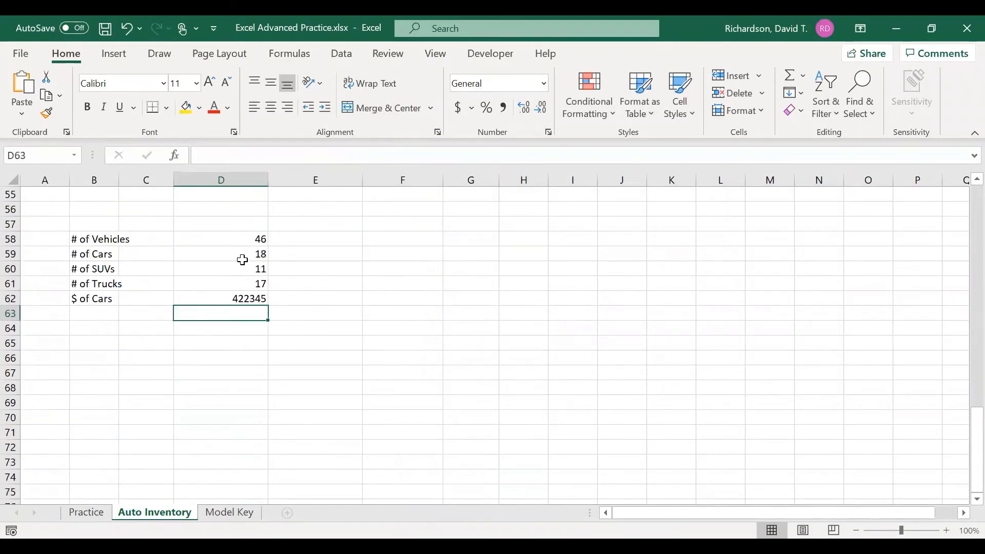
left_click(239, 291)
left_click(257, 156)
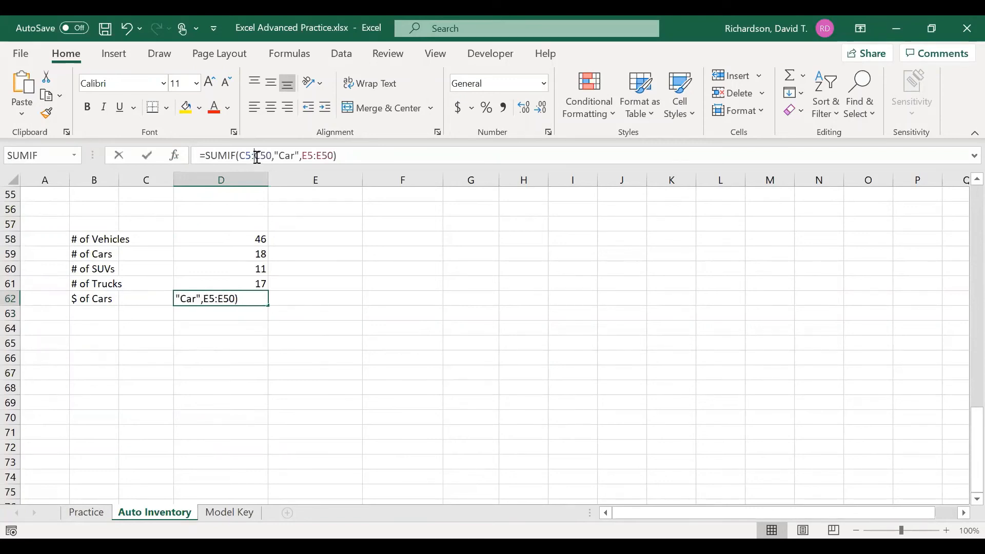
double_click(257, 156)
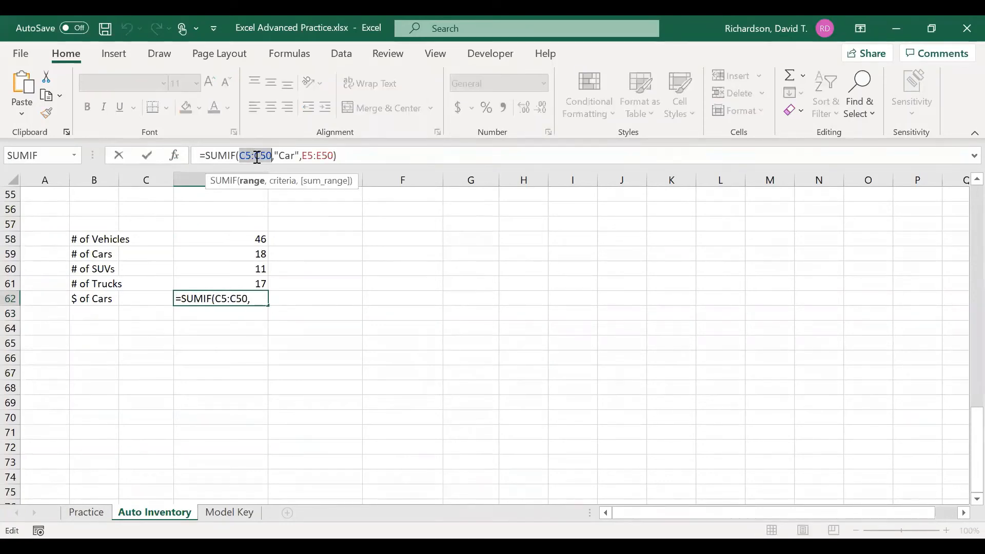
key("F4")
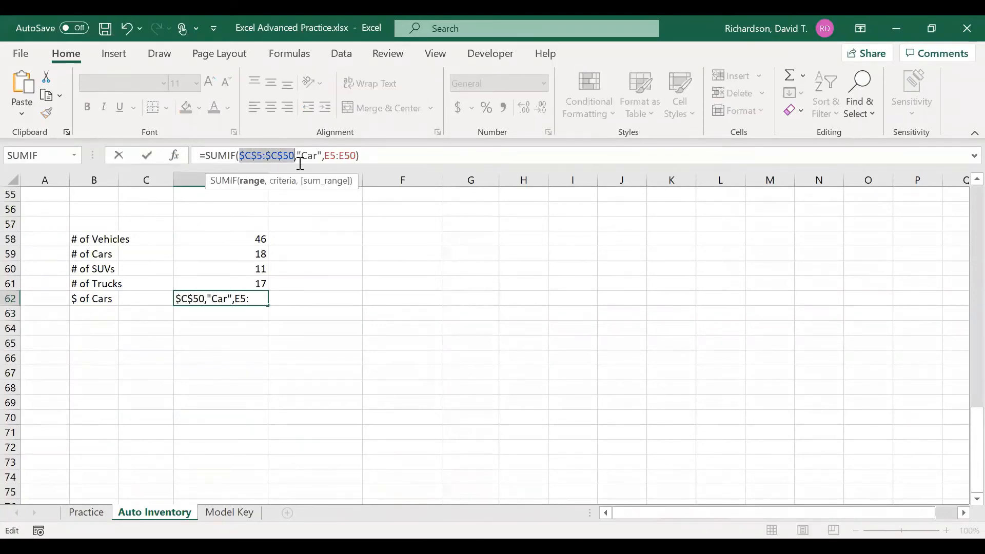
double_click(343, 156)
key("F4")
key("Return")
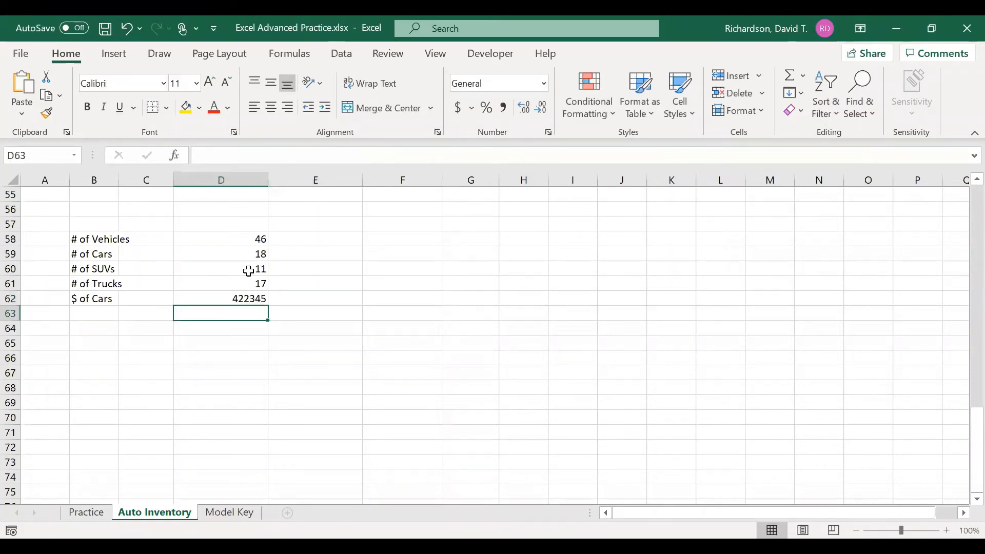
left_click(222, 295)
left_click_drag(268, 305, 255, 332)
Label cell B63 "$ of SUVs" and cell B64 "$ of Trucks".
left_click(153, 312)
left_click(95, 312)
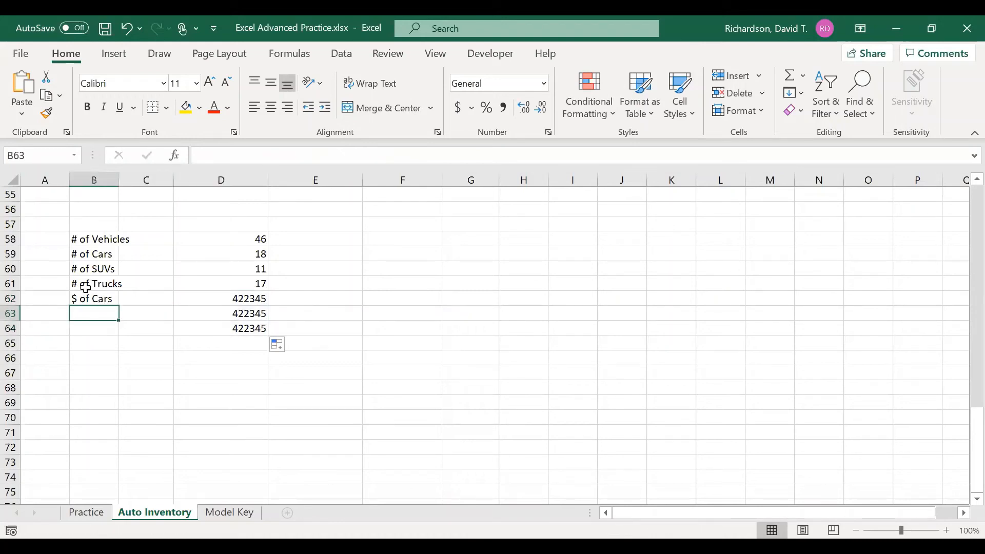
type("$ of SUVs")
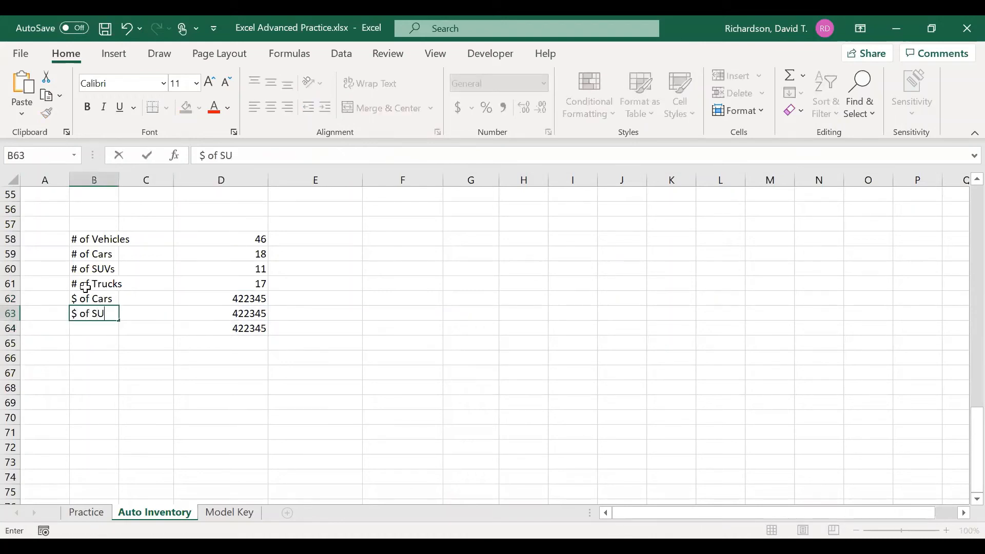
key("Return")
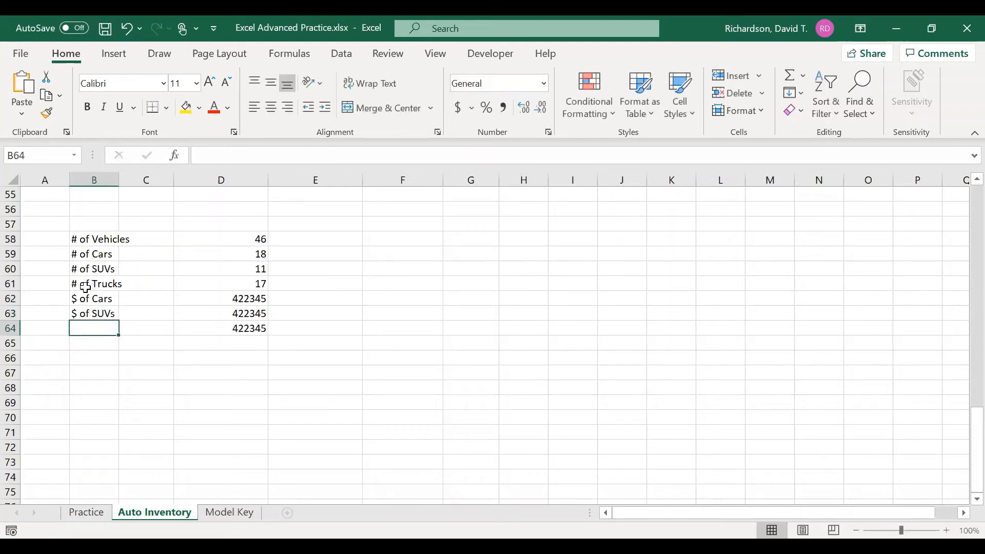
type("$ of Trucks")
key("Return")
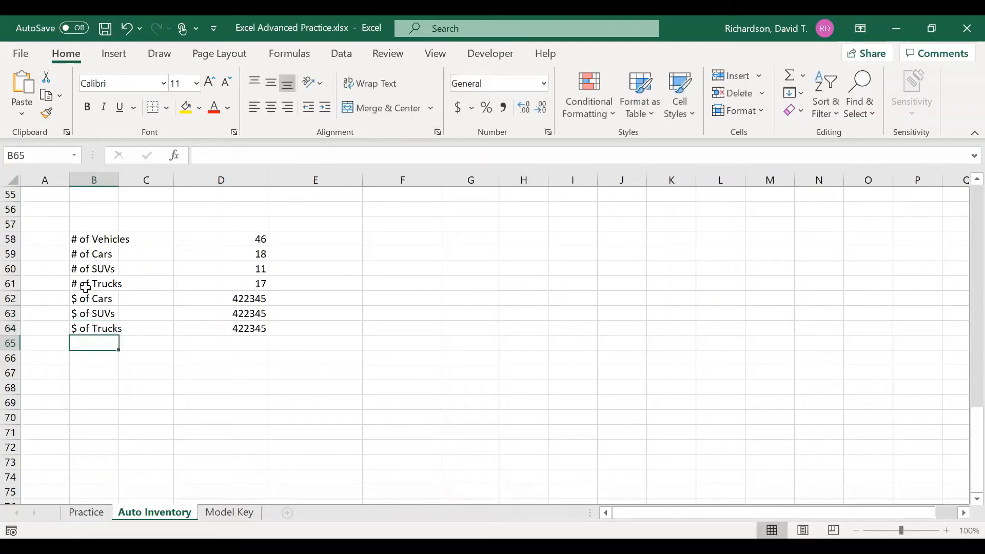
Change the SUMIF criteria in D63 to "SUV".
key("Up")
key("Up")
key("Right")
key("Right")
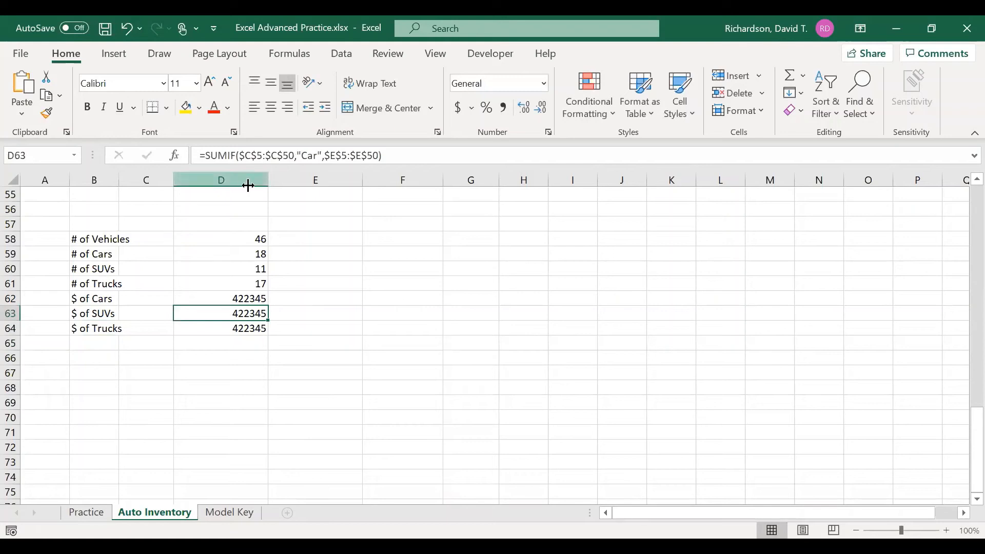
left_click_drag(303, 156, 319, 160)
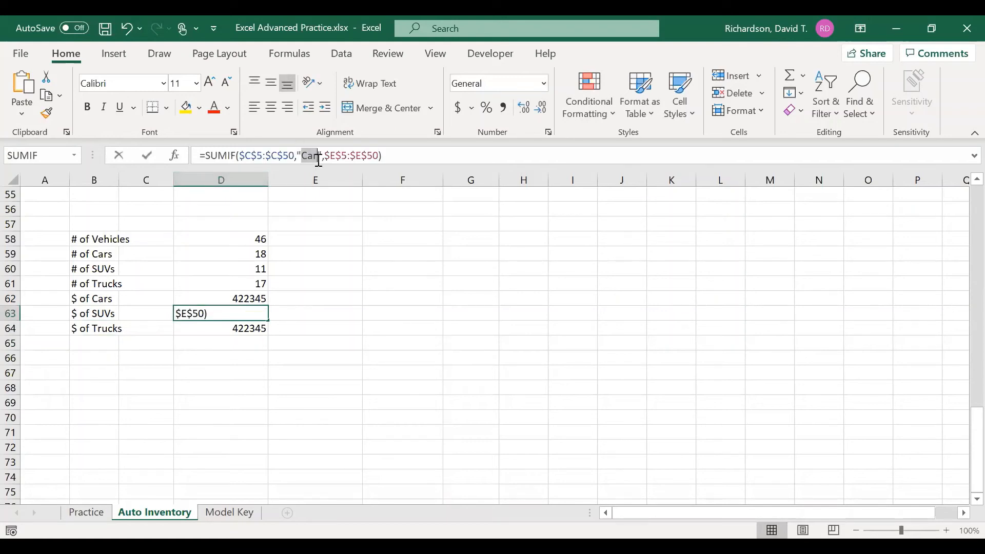
type("SUV")
key("Return")
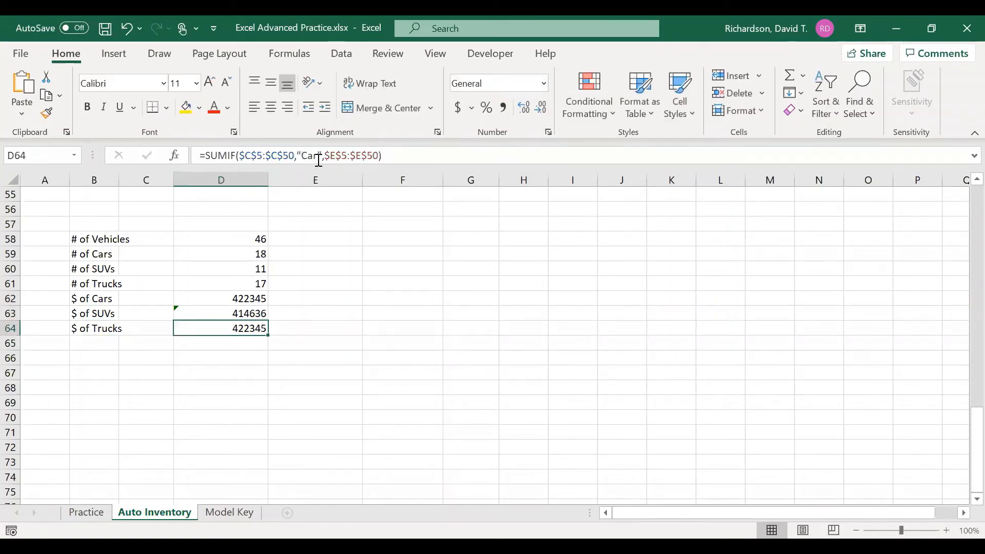
Change the SUMIF criteria in D64 to "Truck".
left_click_drag(302, 156, 320, 156)
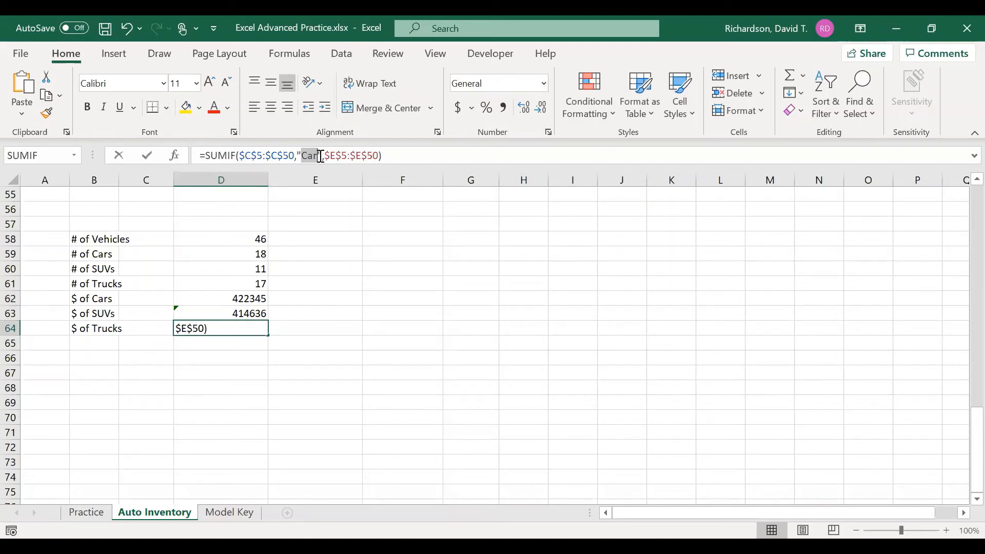
type("Truck")
key("Return")
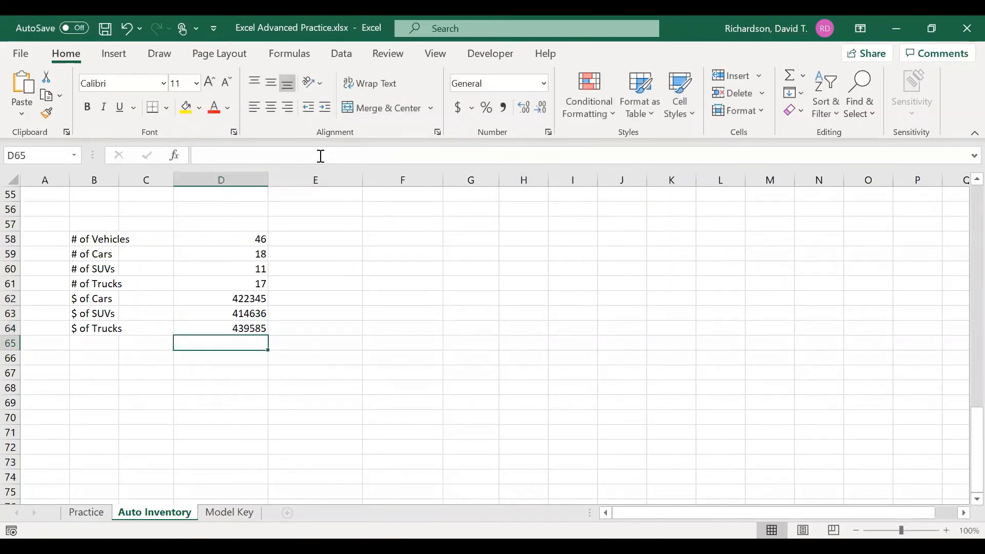
Format the dollar totals in D62:D64 as Accounting with no decimal places.
left_click(255, 326)
mouse_move(255, 325)
left_mouse_down()
mouse_move(255, 315)
mouse_move(255, 329)
left_mouse_up()
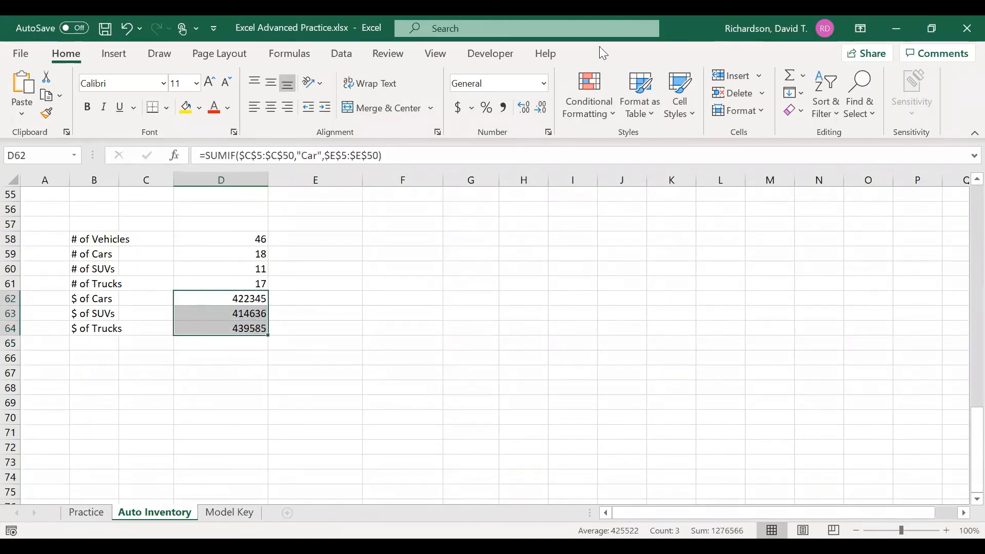
left_click(460, 109)
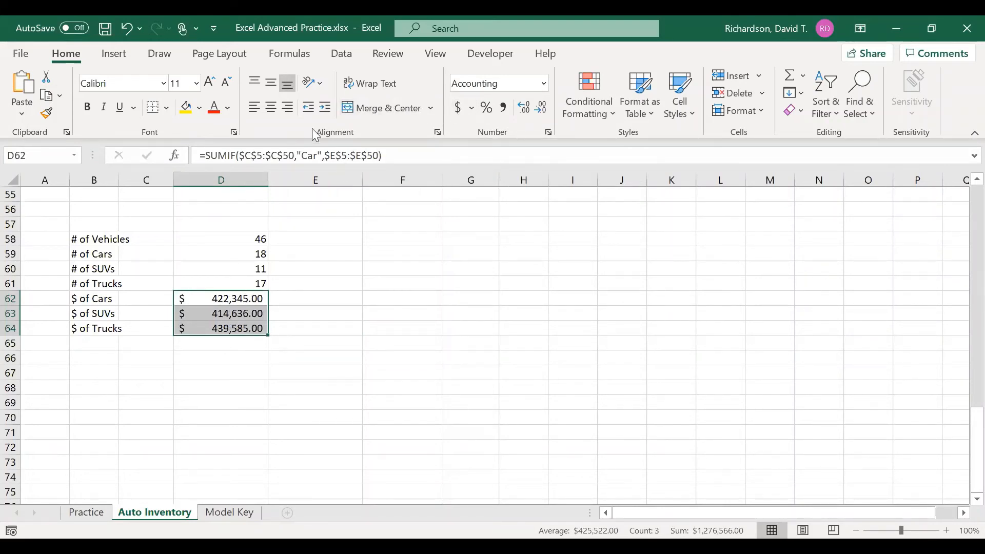
left_click(547, 113)
left_click(548, 113)
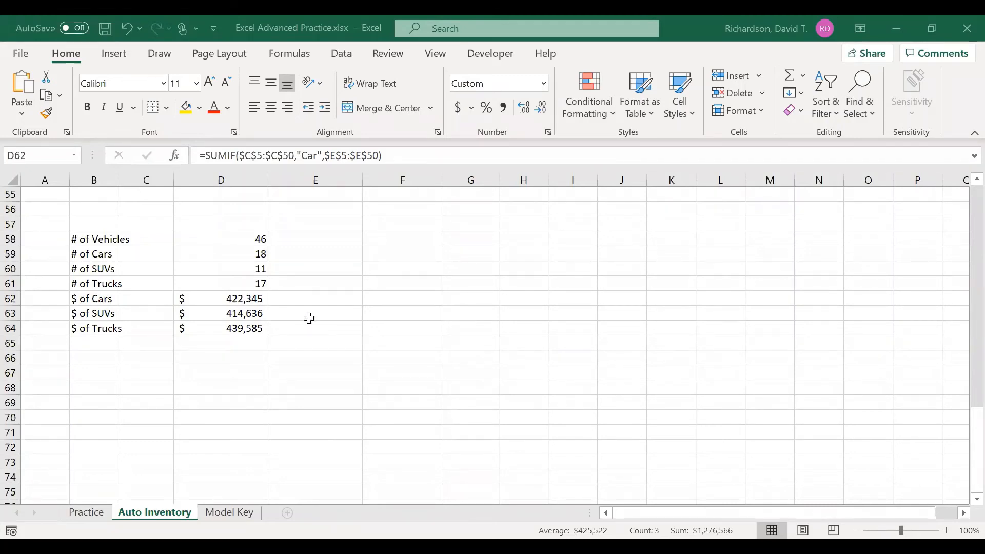
Compare the inventory's Model Number column with the numbers and model names listed on the Model Key sheet.
scroll(310, 317, "up", 18)
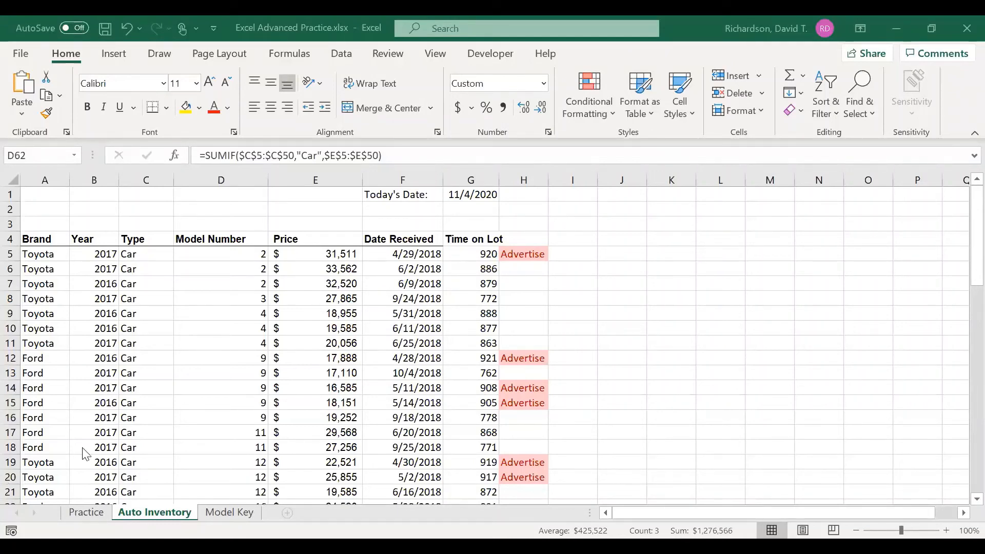
left_click(207, 251)
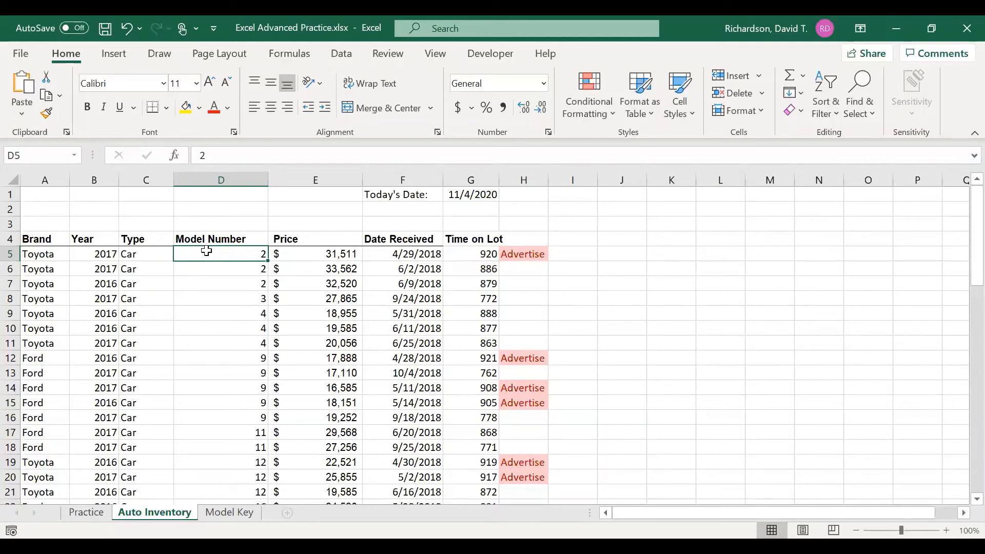
scroll(218, 316, "down", 5)
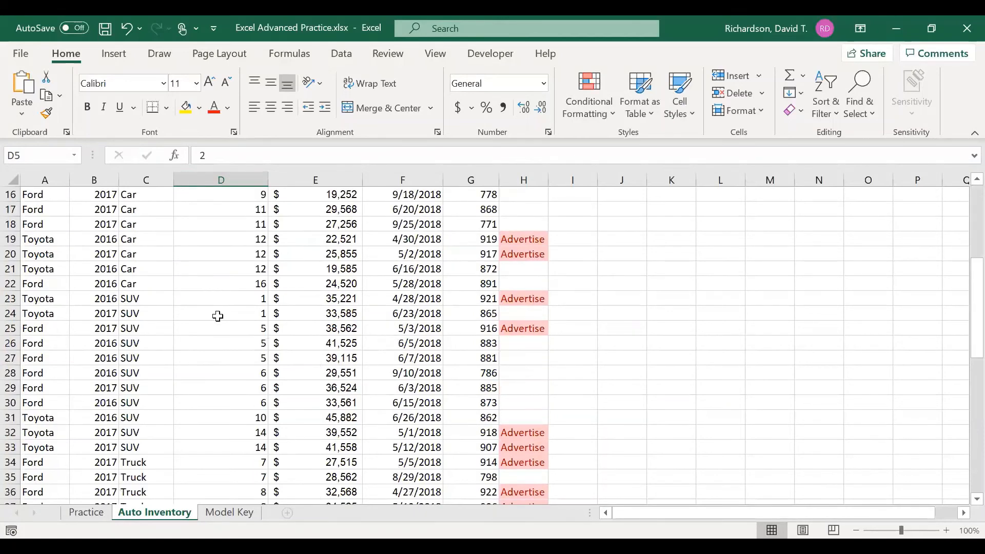
scroll(231, 415, "up", 5)
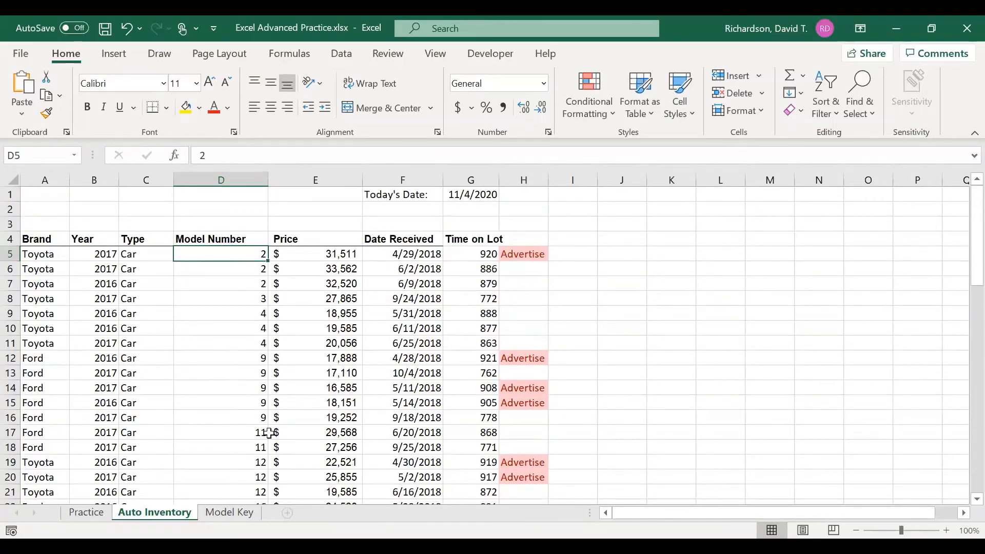
left_click(240, 512)
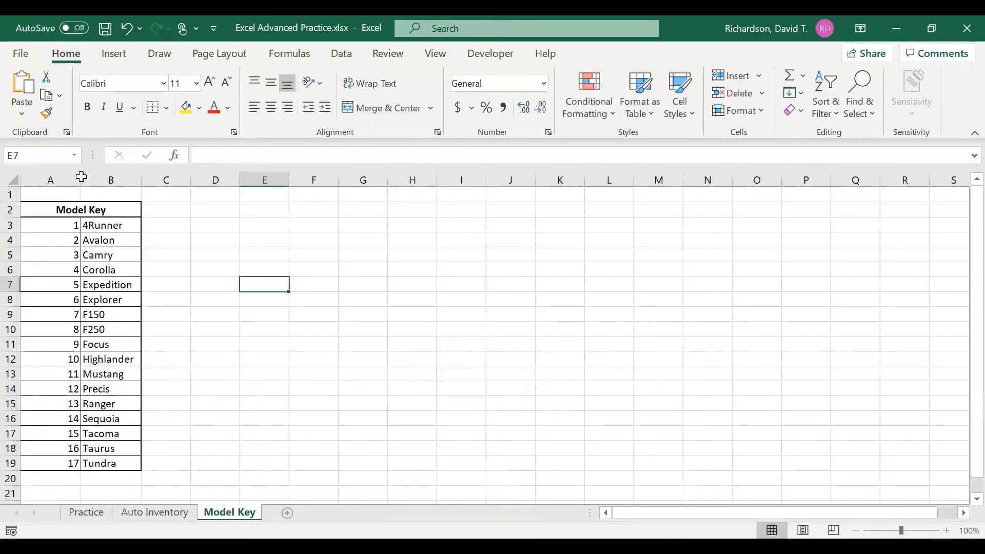
left_click(102, 239)
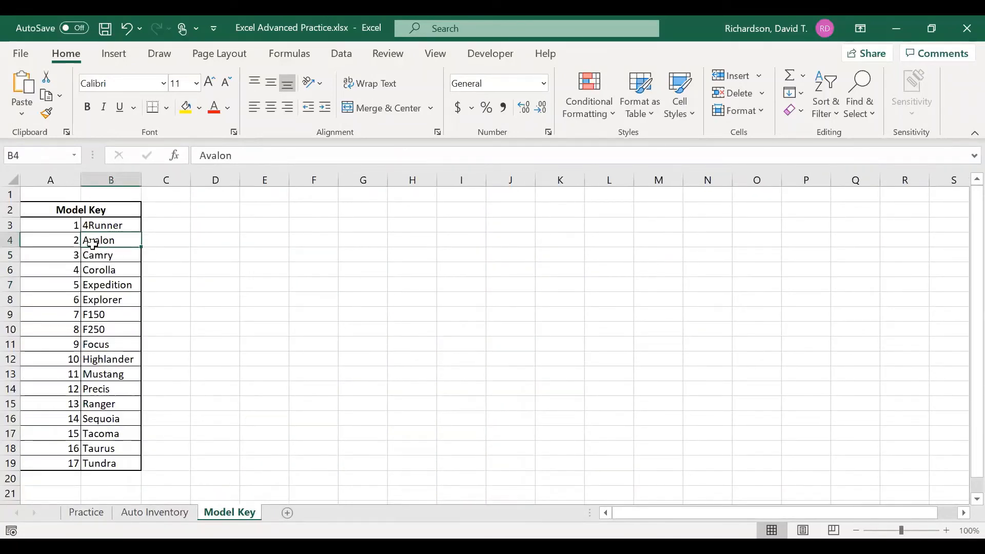
left_click(162, 506)
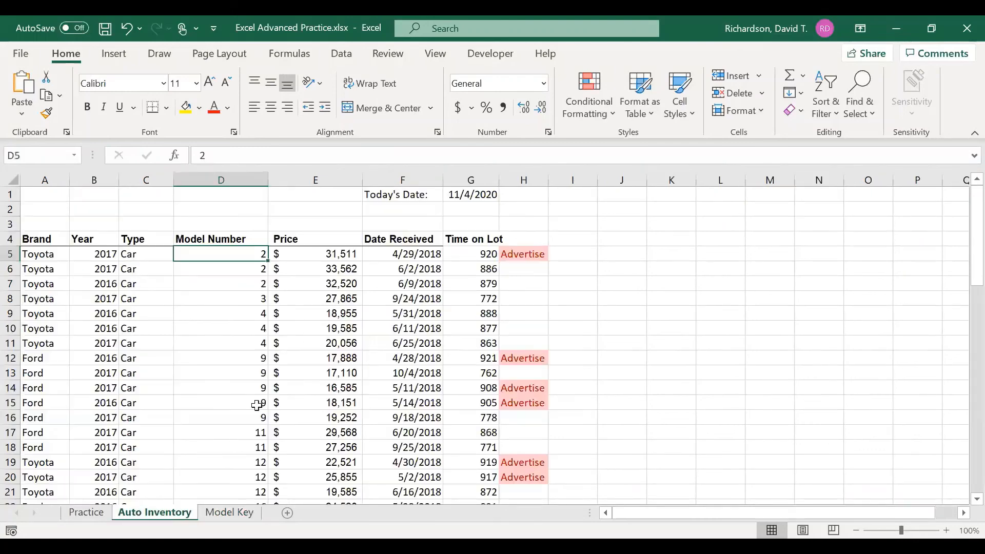
Insert a blank column between Model Number and Price on the Auto Inventory sheet.
left_click(311, 180)
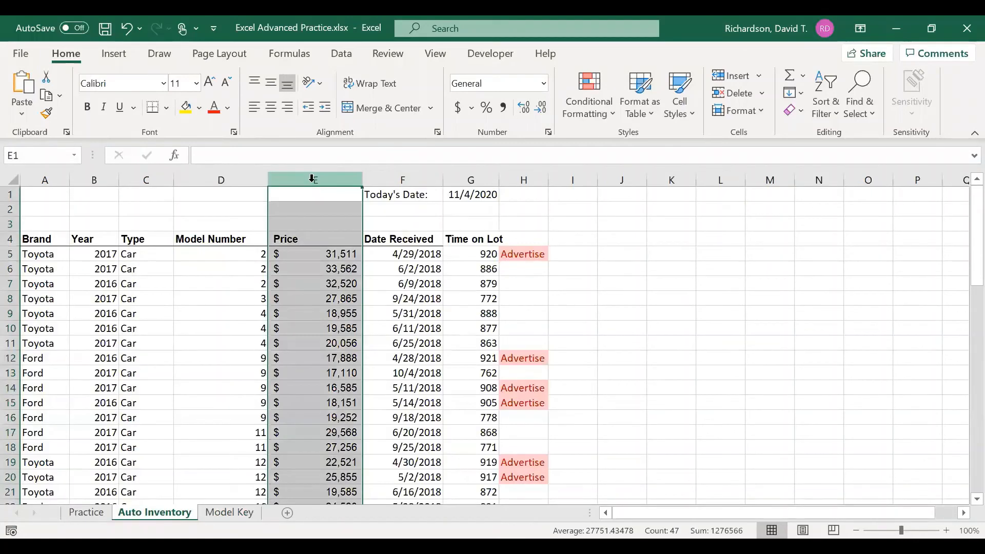
right_click(311, 179)
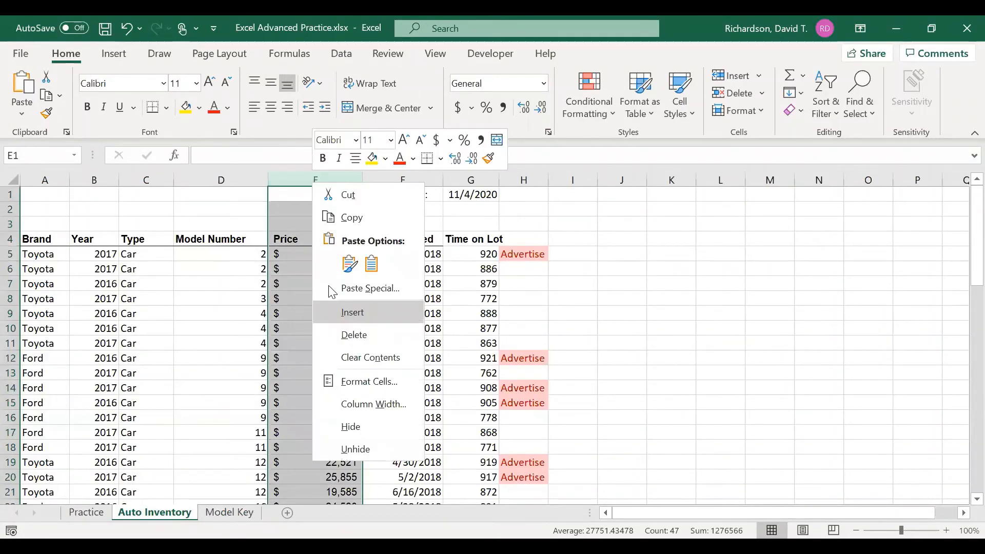
key("i")
left_click(300, 266)
type("A")
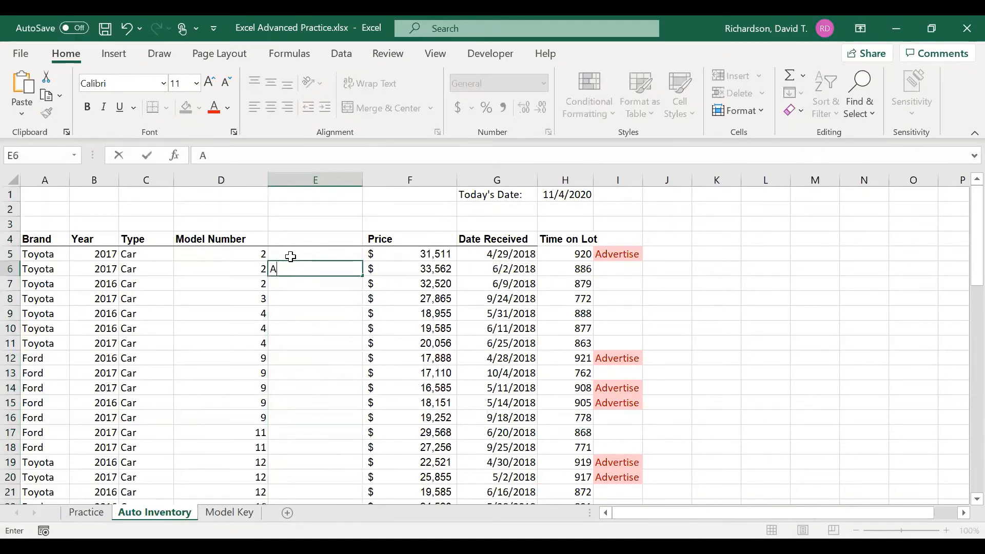
type("valon")
key("Return")
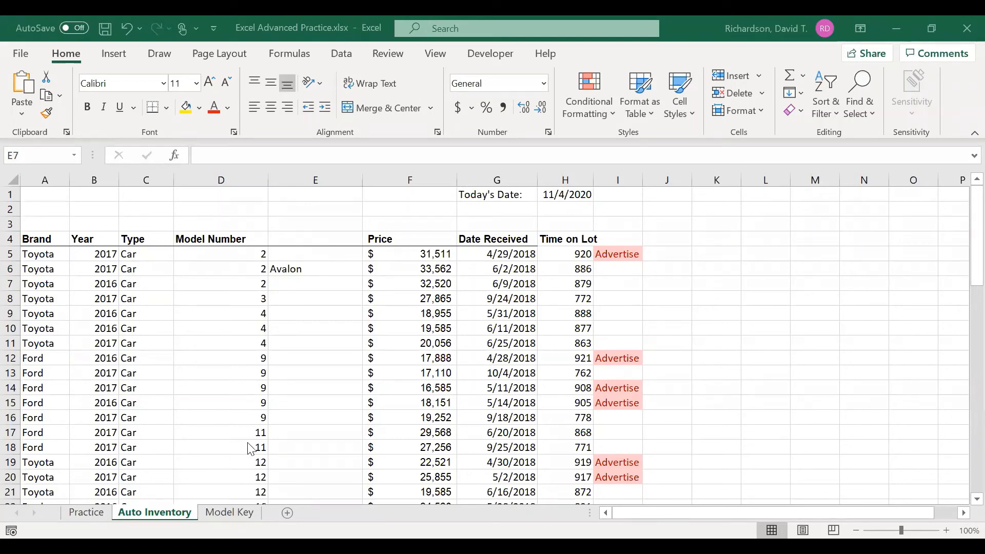
key("BackSpace")
key("Up")
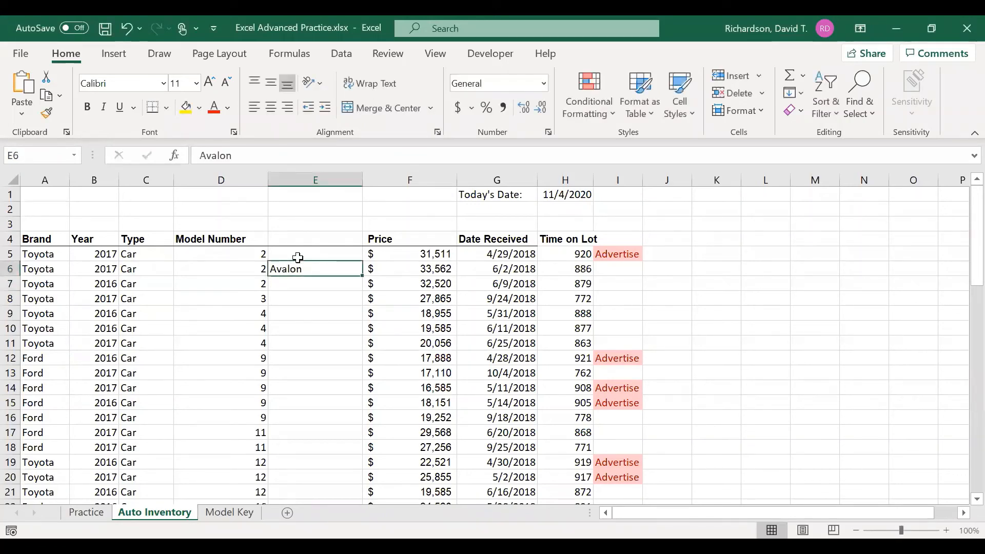
key("Delete")
Search the function list for "vlook" and insert the VLOOKUP function in cell E5.
left_click(301, 249)
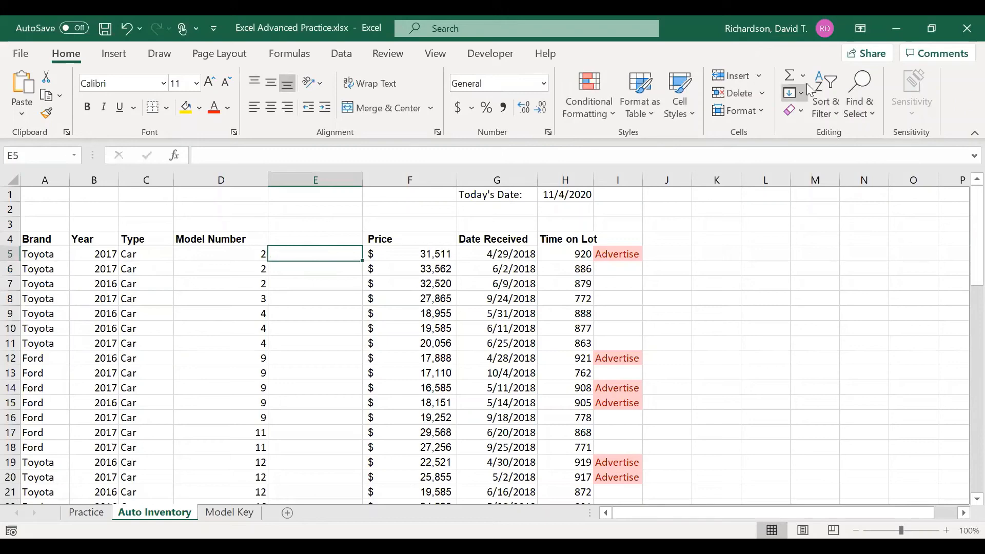
left_click(808, 86)
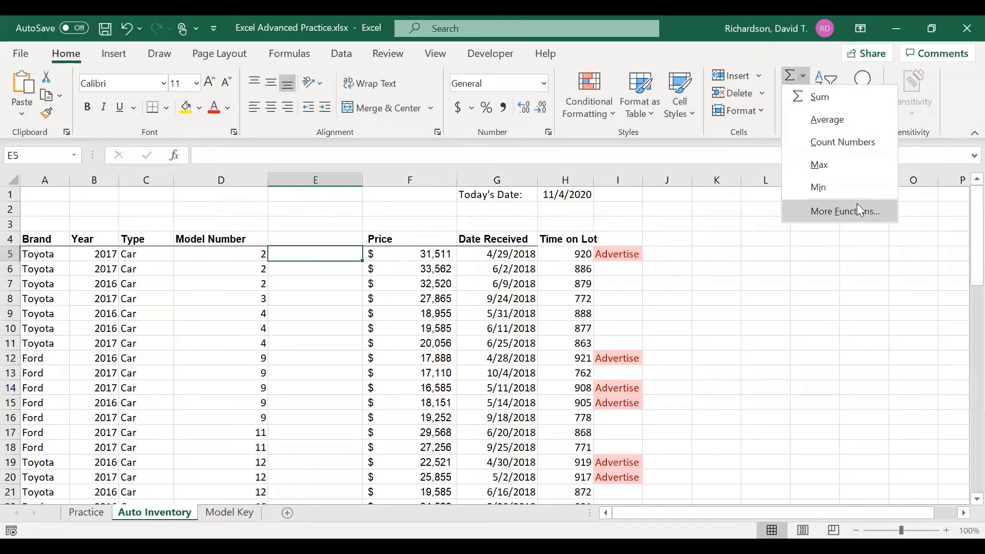
left_click(856, 203)
type("vlook")
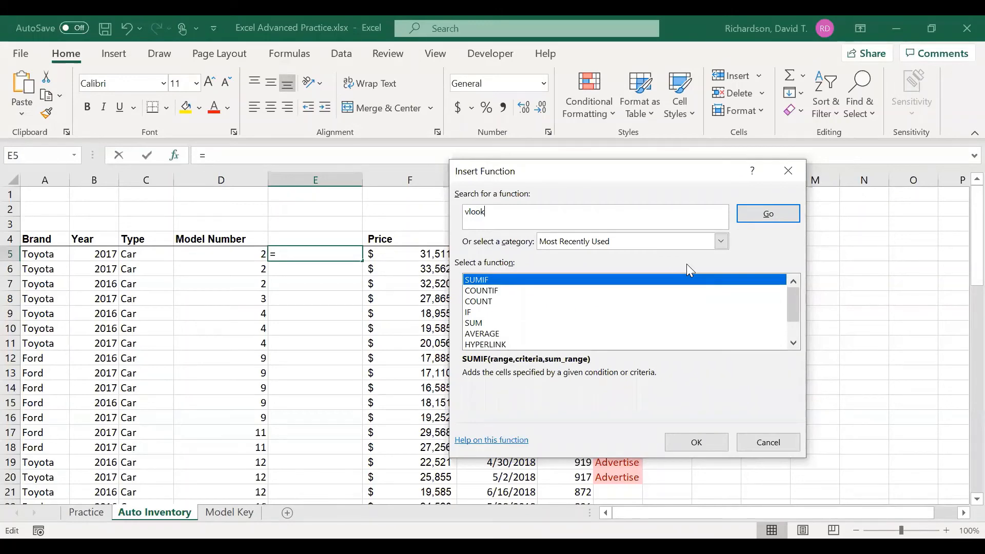
left_click(769, 215)
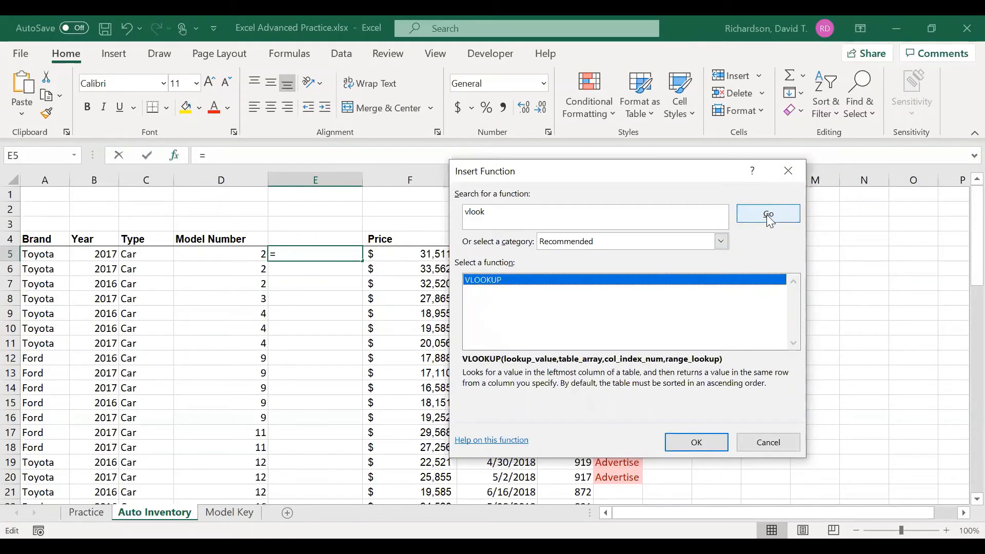
left_click(697, 434)
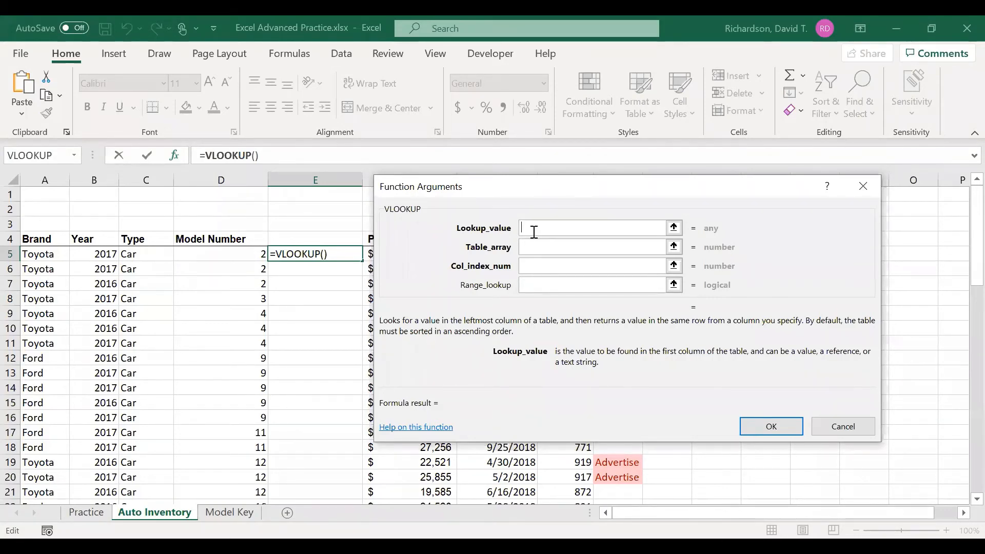
Set the VLOOKUP lookup value to D5 and its table array to 'Model Key'!A3:B19.
left_click(249, 257)
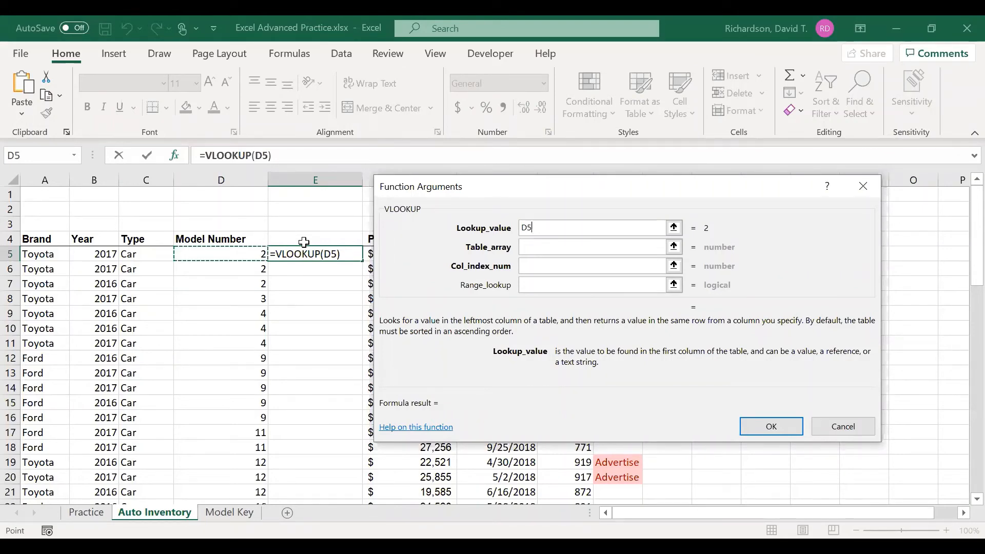
left_click(579, 245)
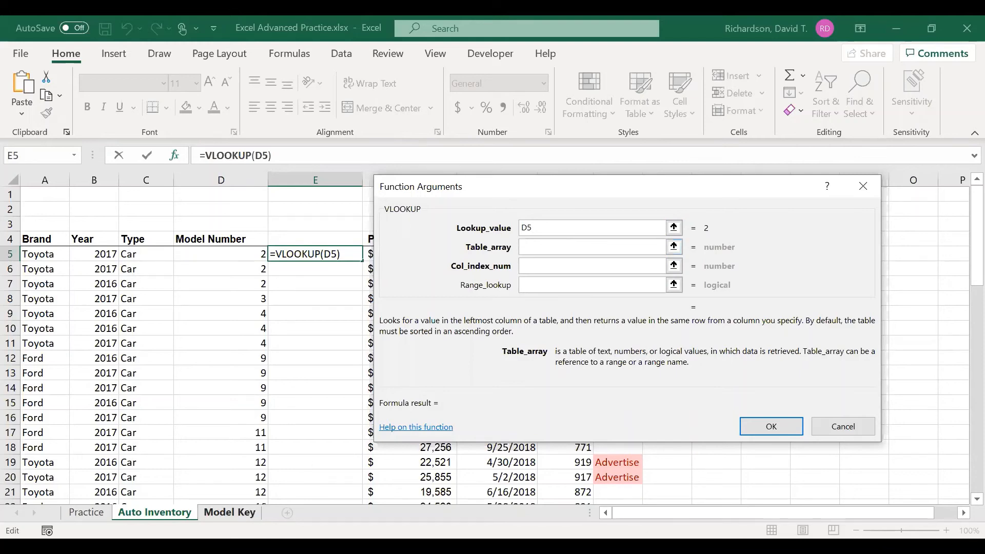
left_click(229, 513)
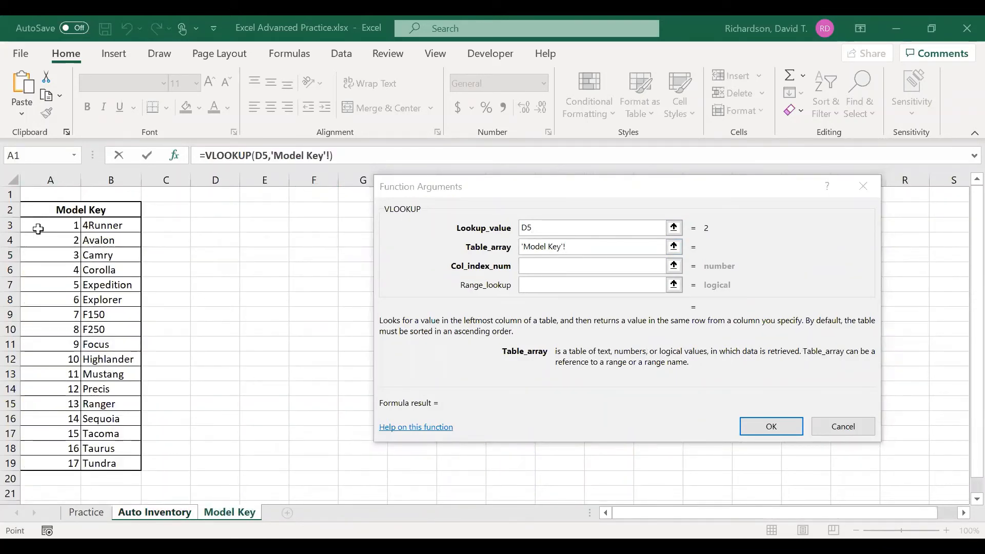
left_click(39, 229)
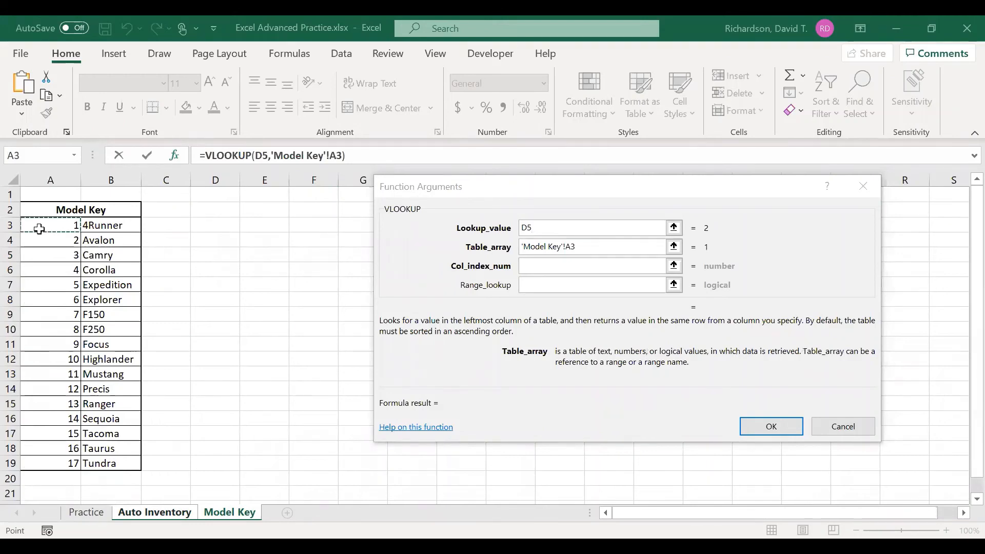
left_click(101, 468, "shift")
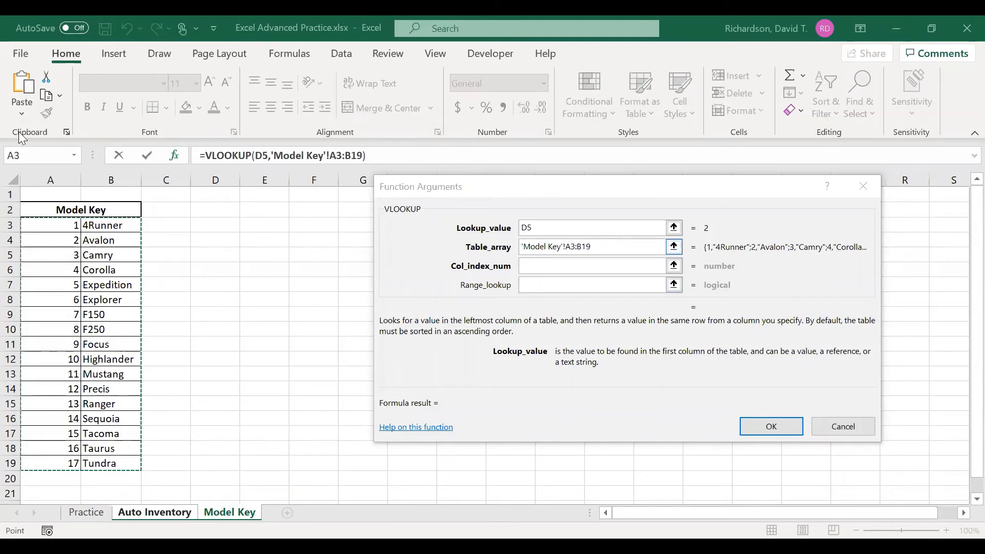
Complete the E5 VLOOKUP with column index number 2 and range lookup False.
left_click(549, 271)
left_click(571, 264)
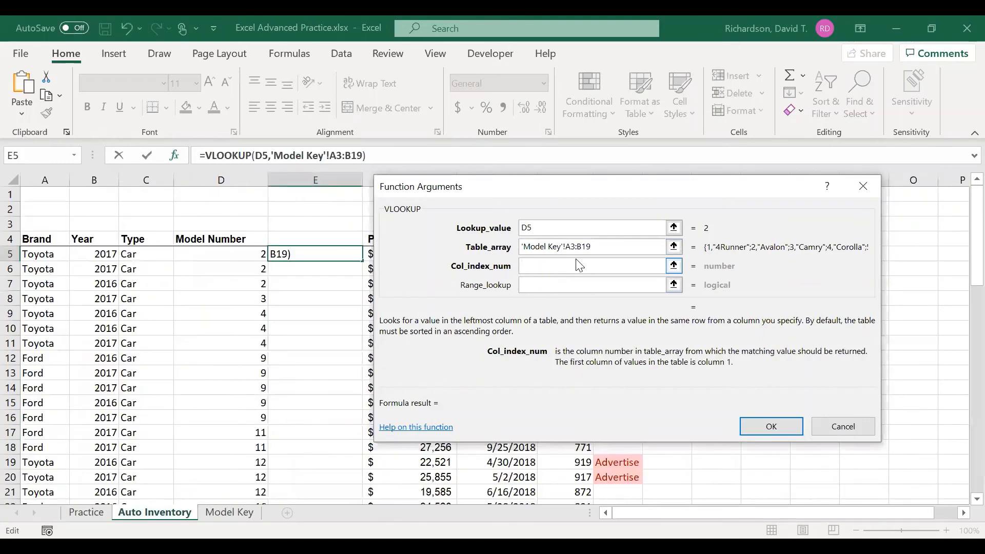
left_click(602, 247)
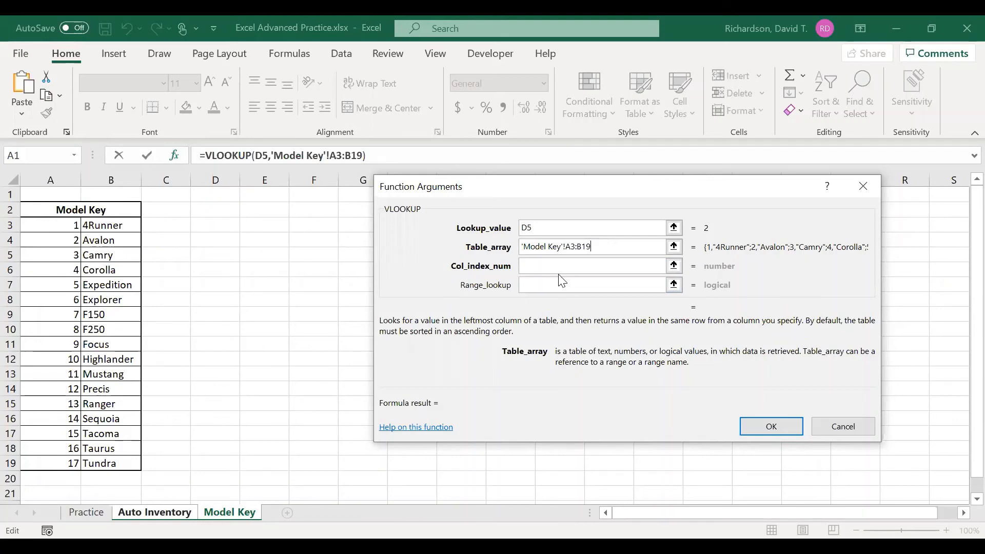
left_click(540, 266)
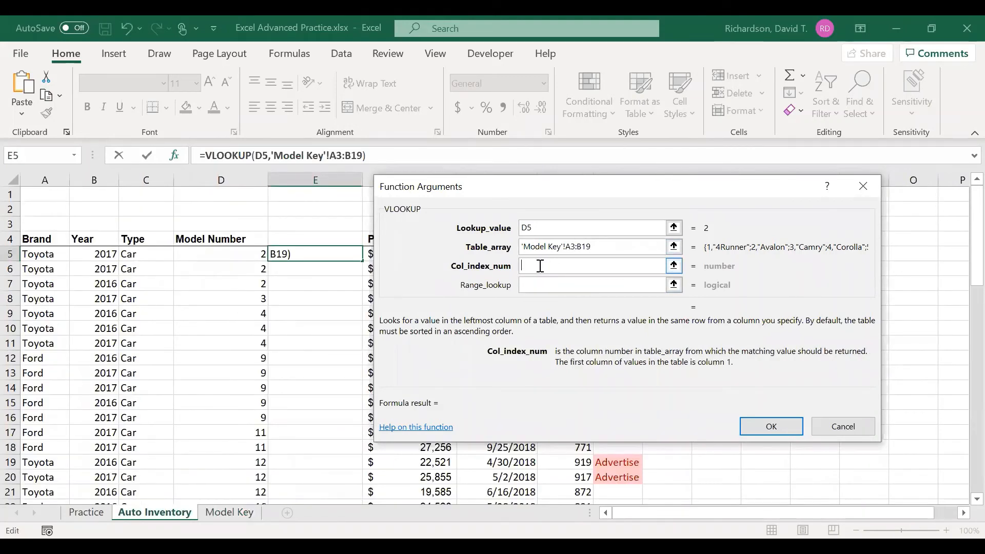
type("2")
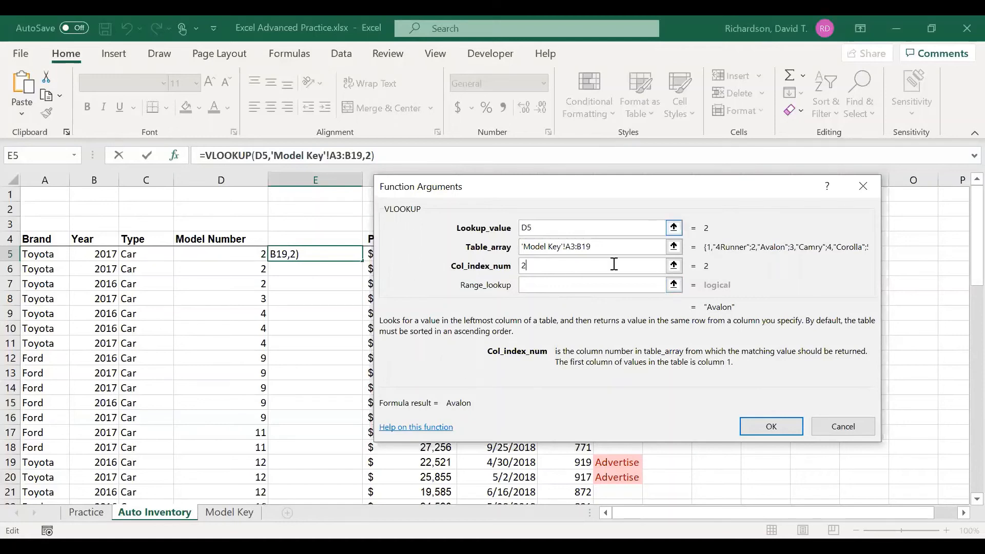
left_click(583, 285)
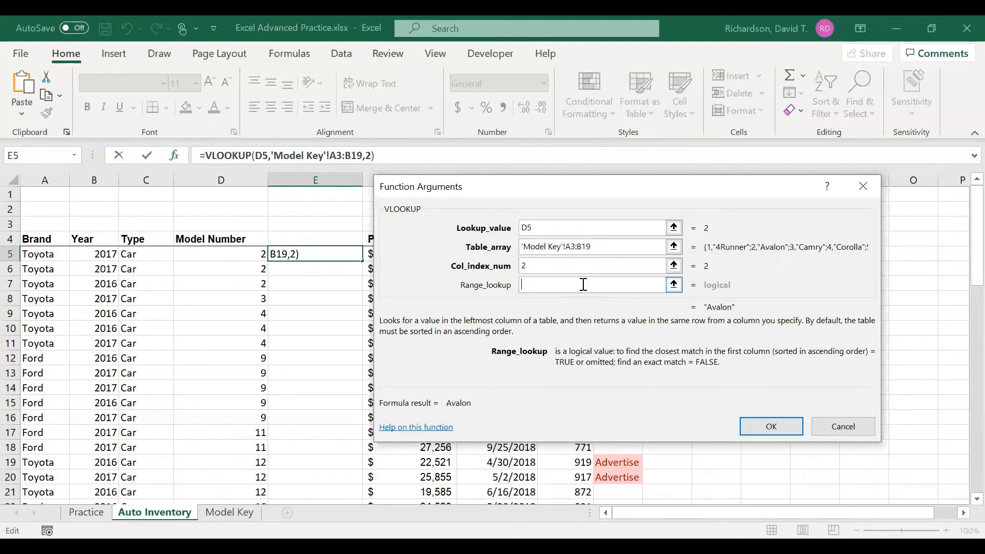
type("False")
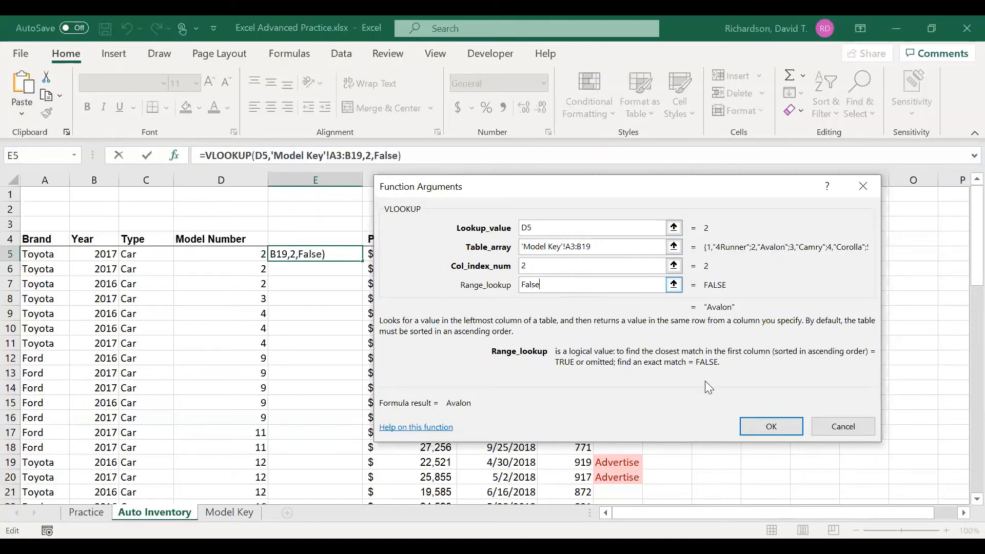
left_click(768, 433)
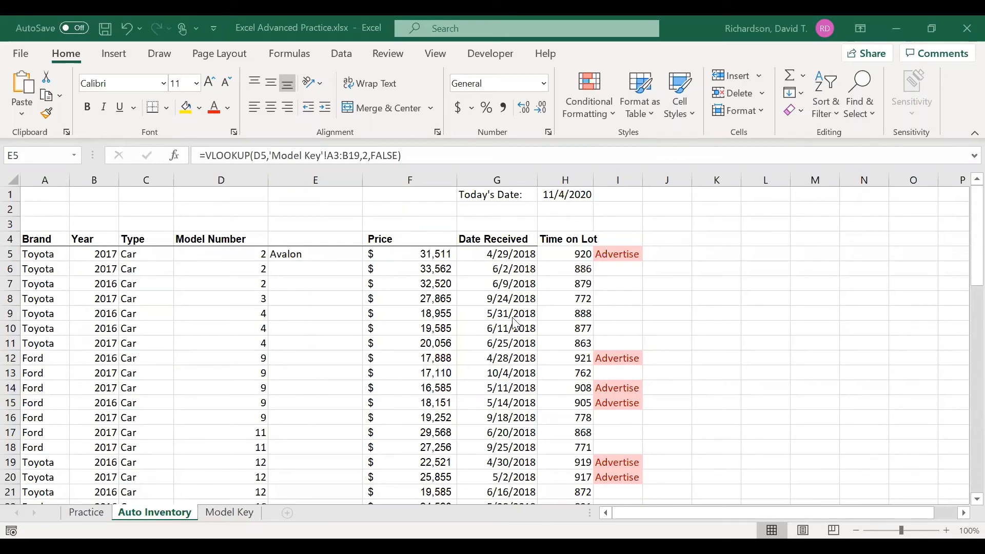
Review the IF formula in I5 and the cell references in the VLOOKUP formula in E5.
left_click(647, 316)
left_click(624, 253)
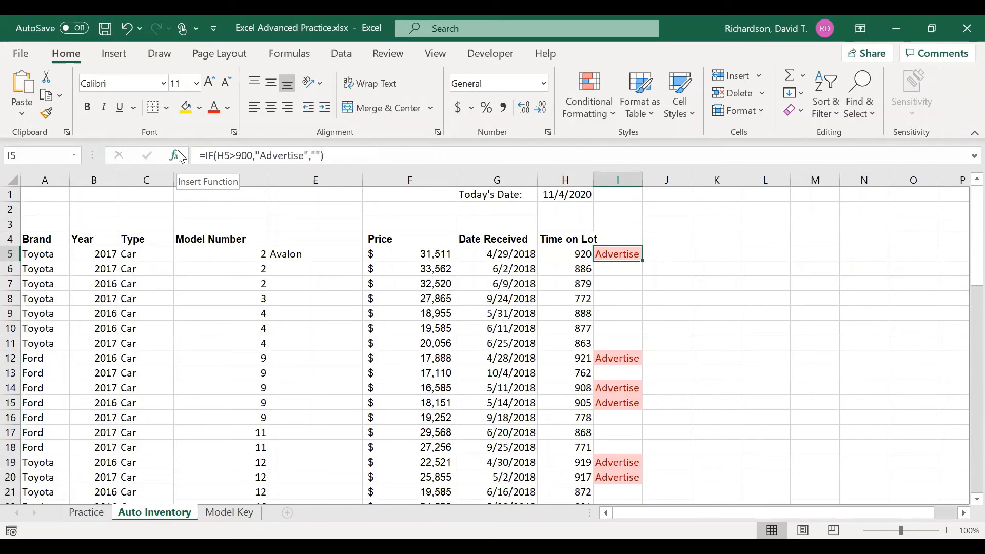
left_click(342, 155)
key("Return")
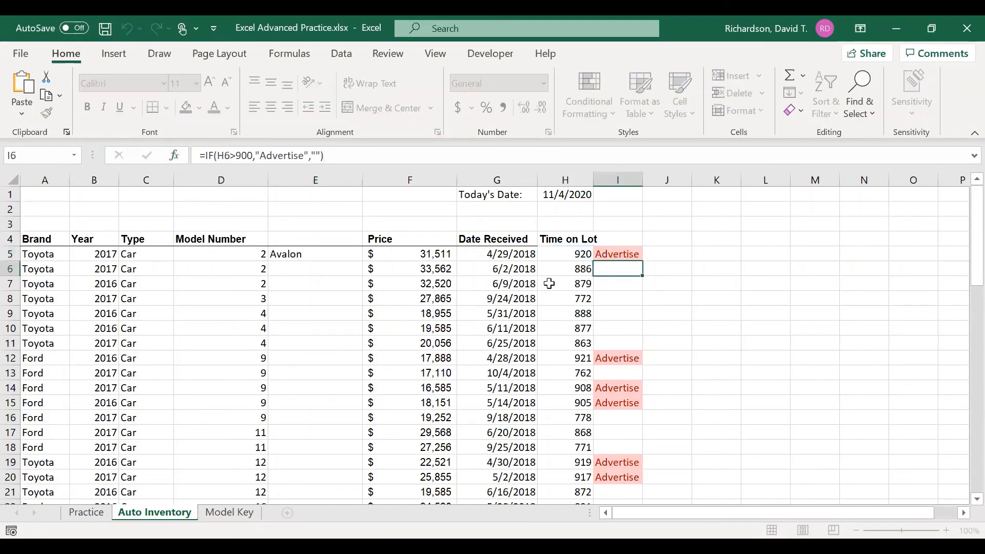
left_click(318, 254)
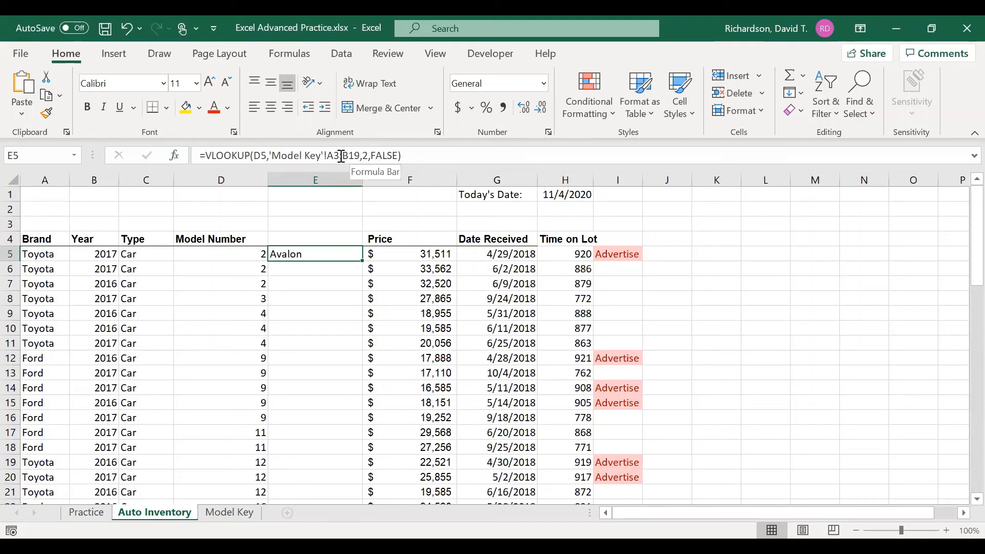
Make the table array in the E5 VLOOKUP absolute as $A$3:$B$19.
left_click_drag(327, 155, 362, 156)
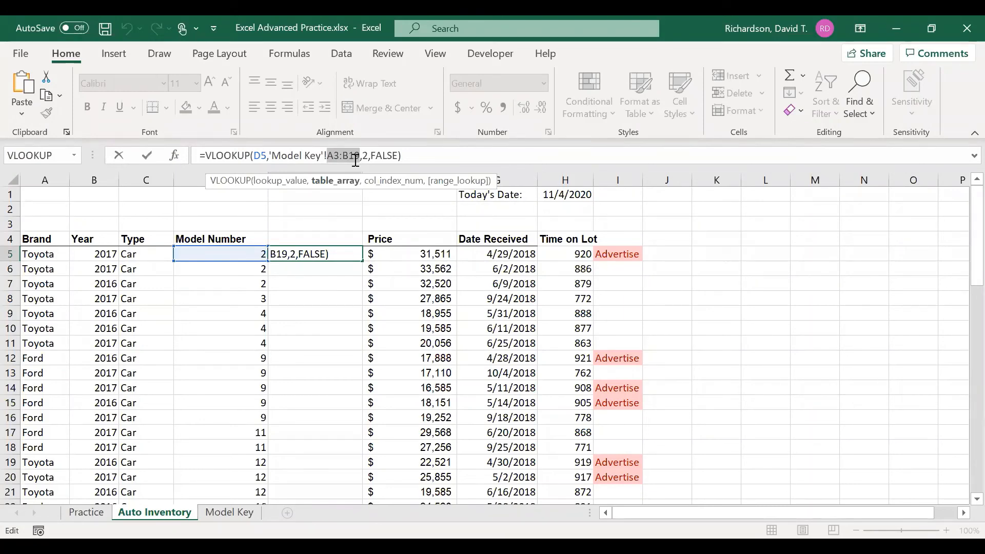
key("F4")
key("Return")
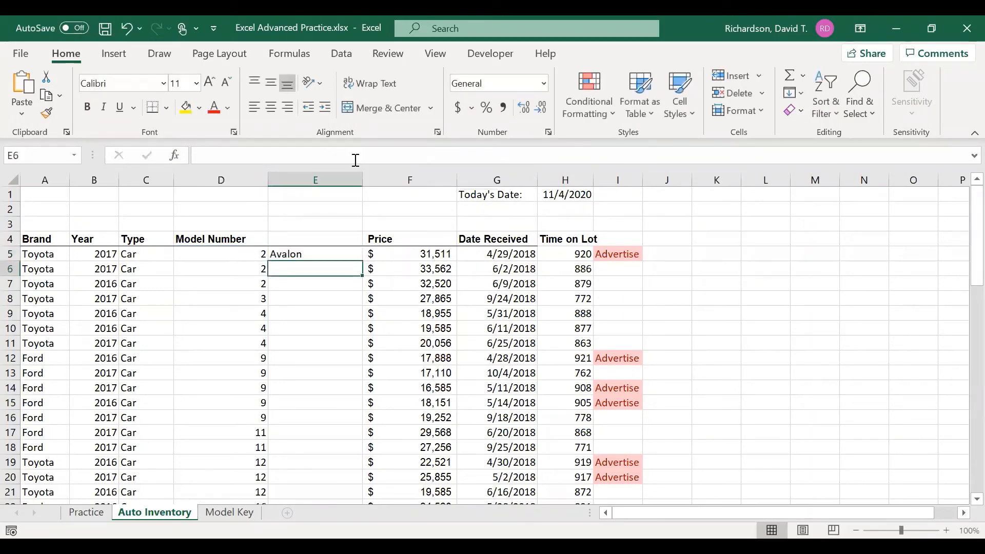
Fill the E5 VLOOKUP formula down column E for all inventory rows.
left_click(336, 252)
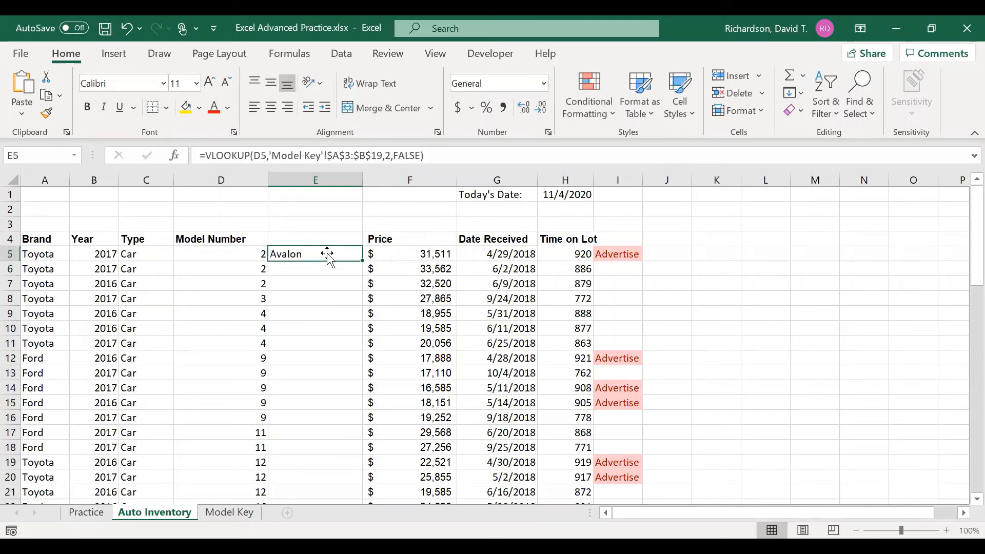
left_click_drag(363, 261, 328, 464)
scroll(331, 435, "up", 4)
scroll(331, 435, "up", 4)
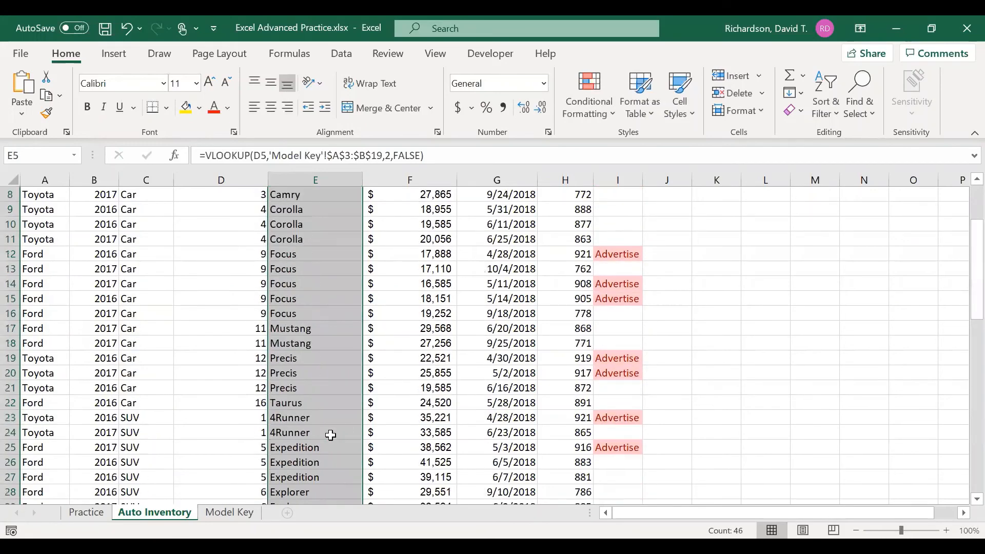
scroll(331, 435, "up", 3)
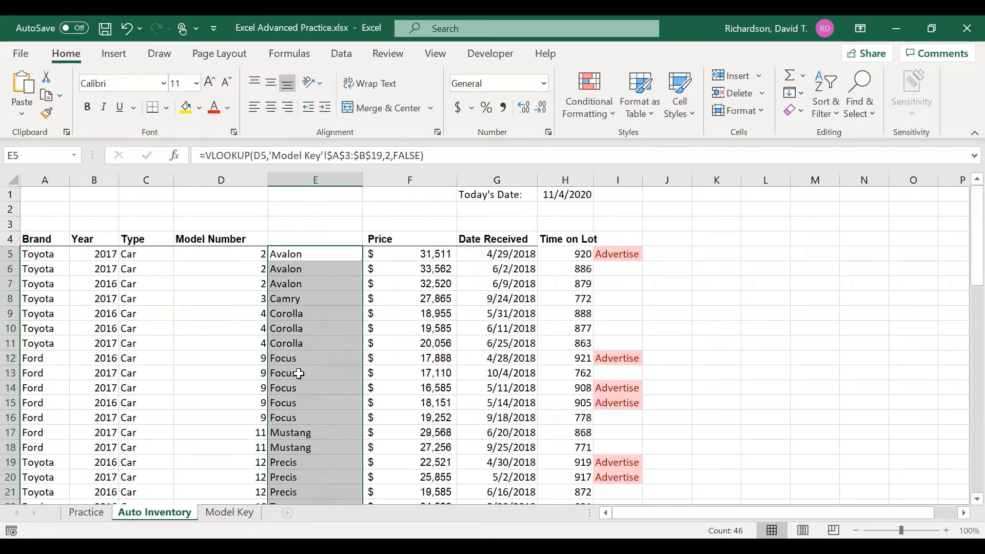
Enter the column heading "Model Name" in cell E4.
left_click(303, 238)
type("Model Name")
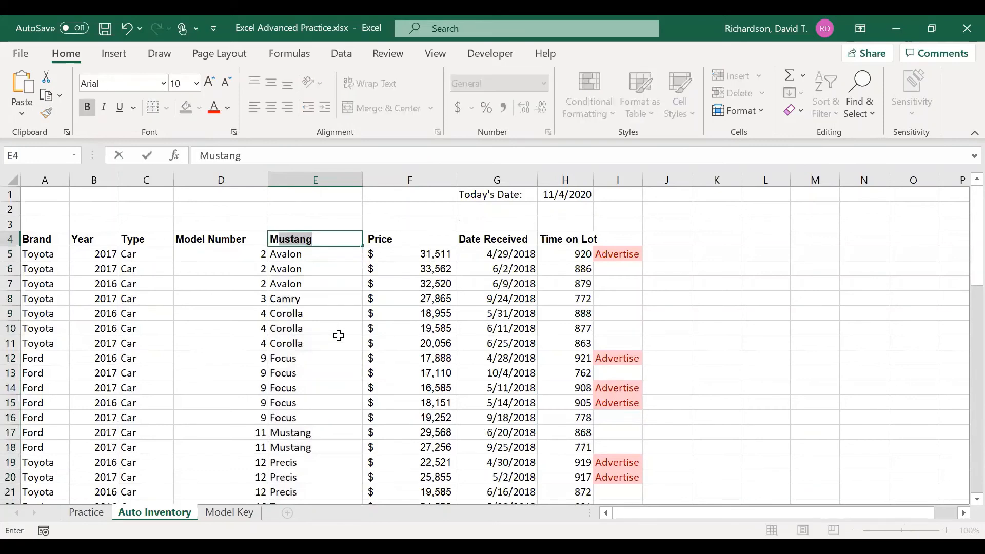
key("Return")
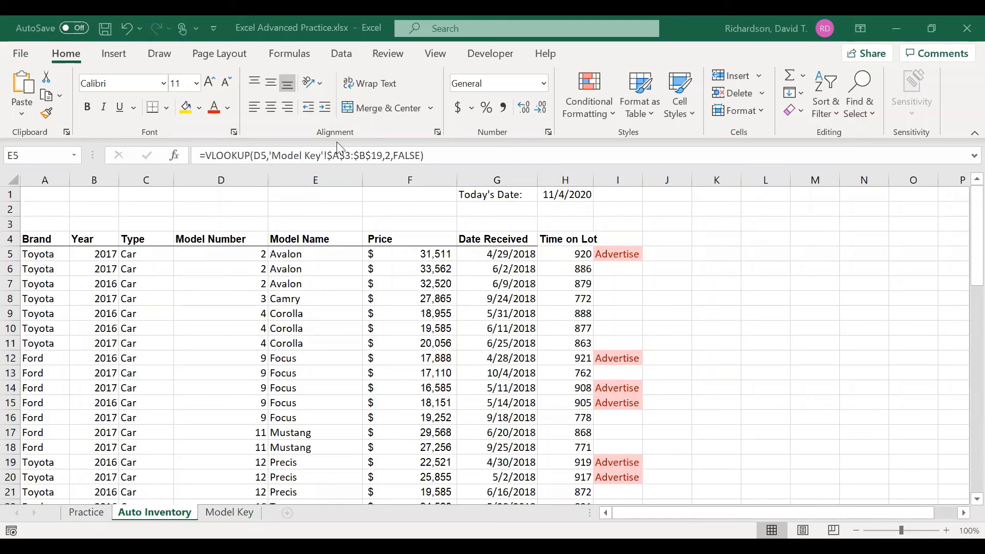
Examine the sheet's formulas by turning Show Formulas on, and restore the normal display of results.
left_click(286, 58)
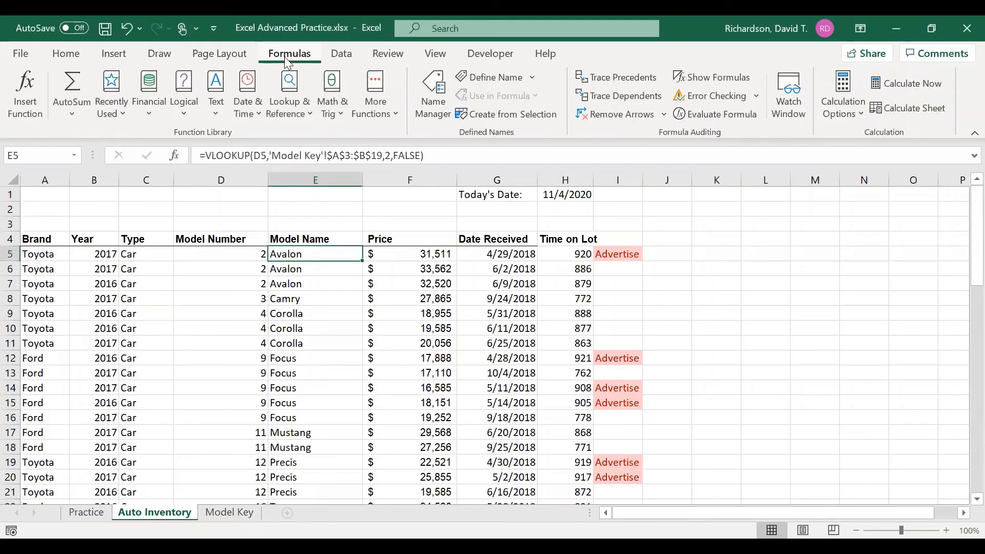
left_click(172, 305)
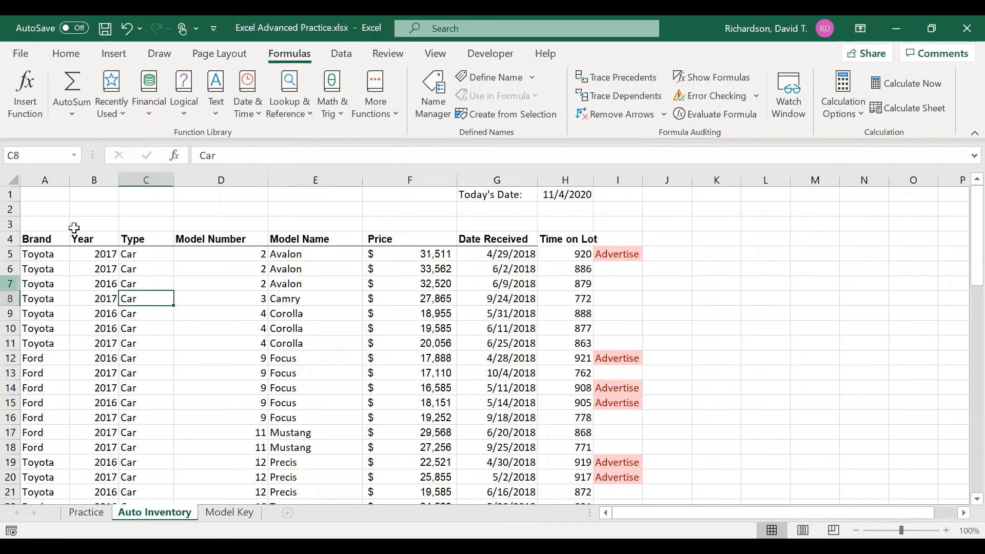
left_click(62, 254)
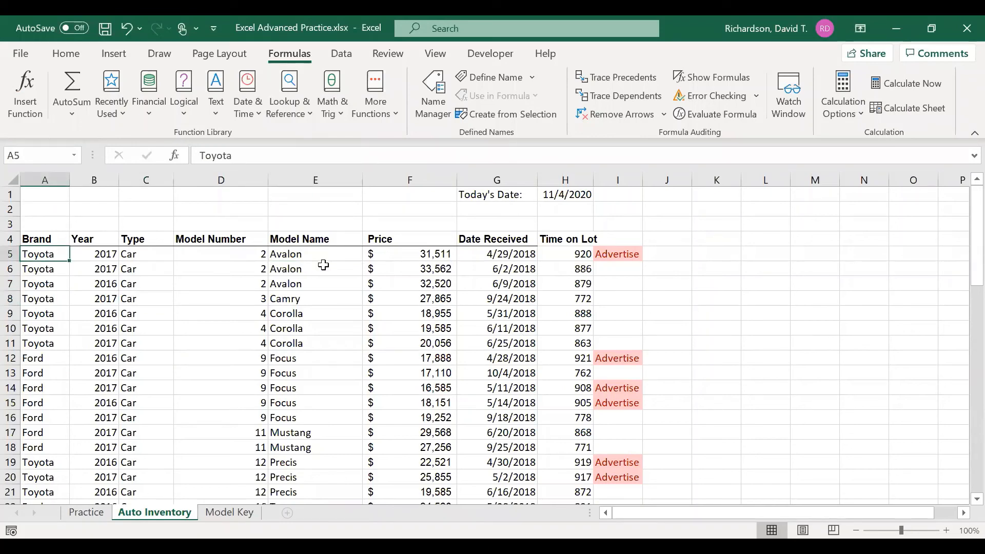
left_click(324, 265)
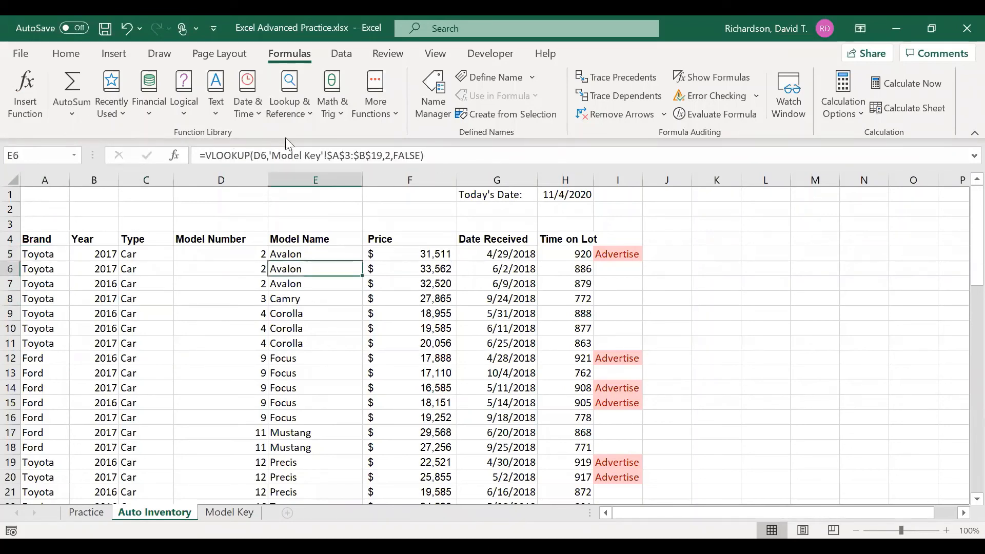
left_click(725, 77)
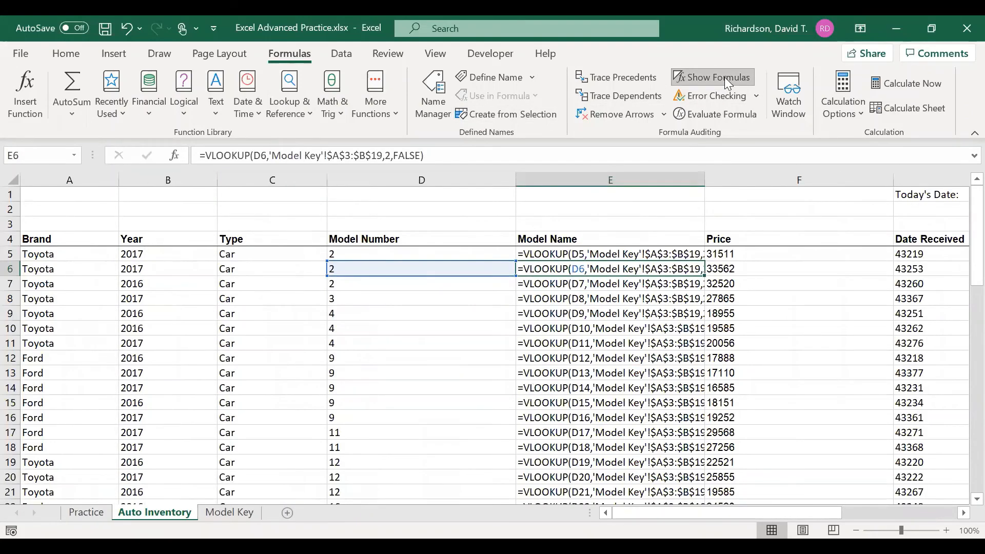
left_click(724, 77)
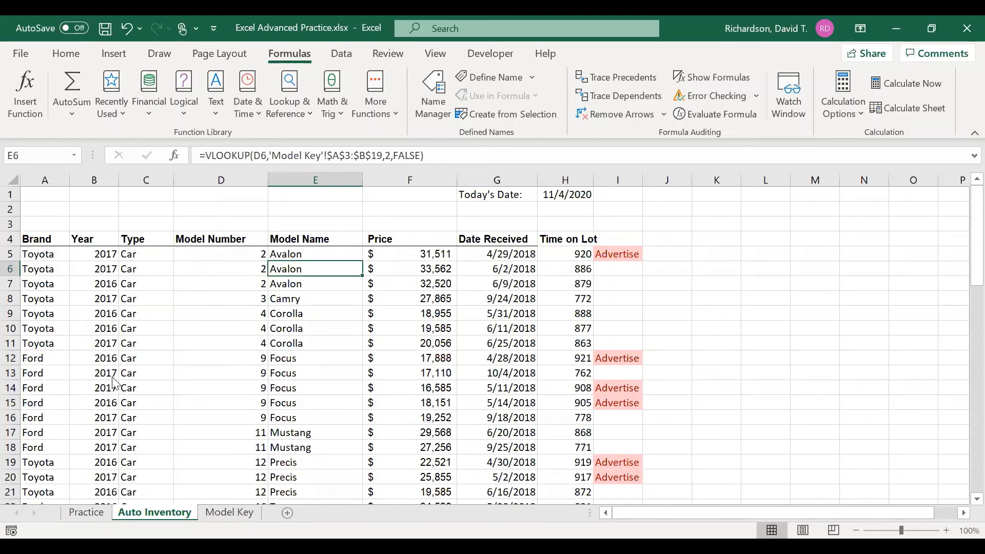
left_click(697, 90)
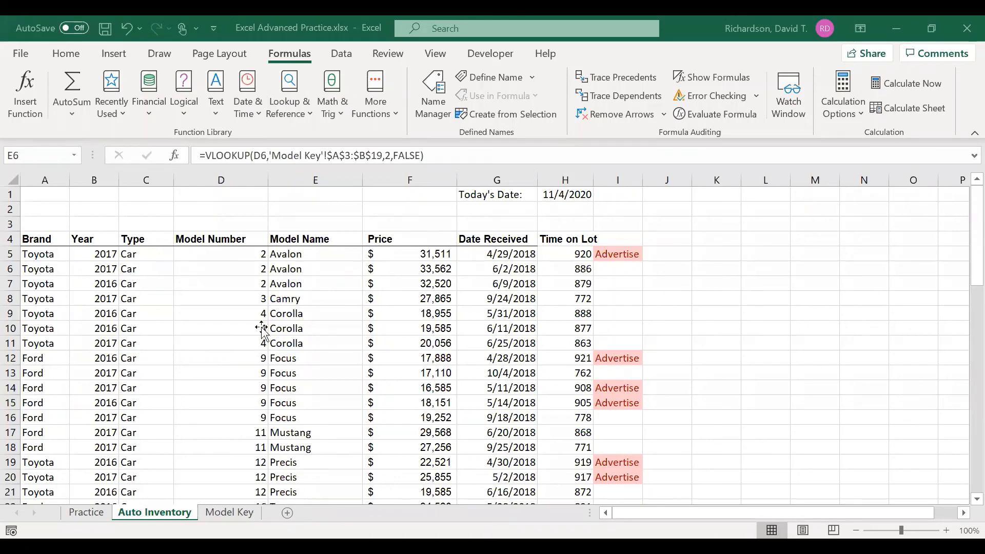
Add a new worksheet after Auto Inventory and enter the headings "Name" in C2 and "Donation" in D2.
left_click(275, 268)
left_click(287, 513)
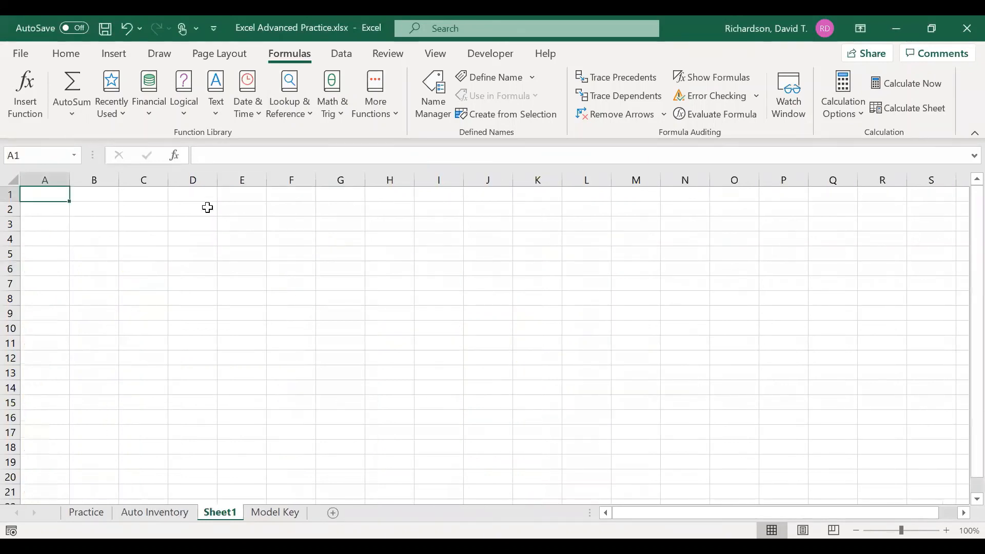
left_click(138, 211)
type("Name Do")
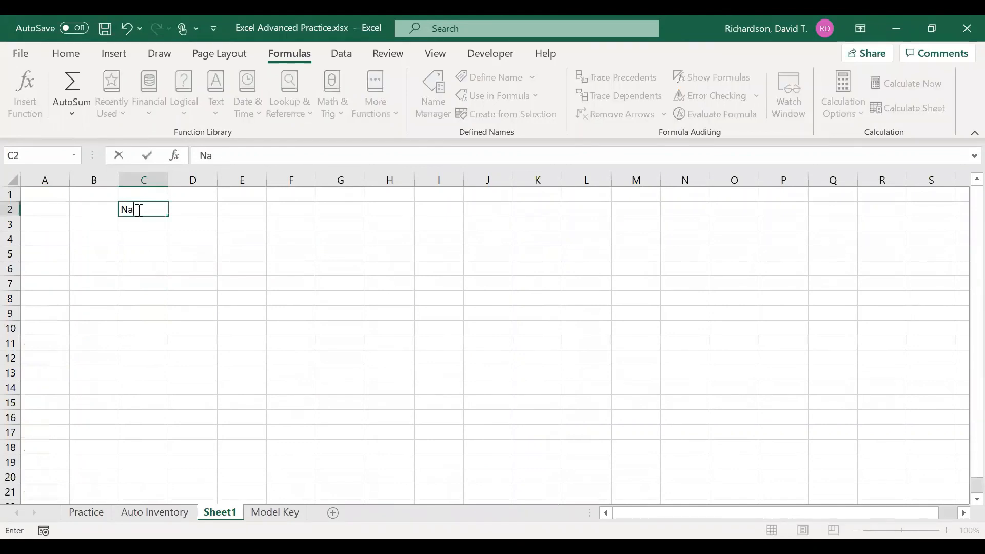
key("BackSpace")
key("BackSpace")
key("BackSpace")
key("Tab")
type("Donation")
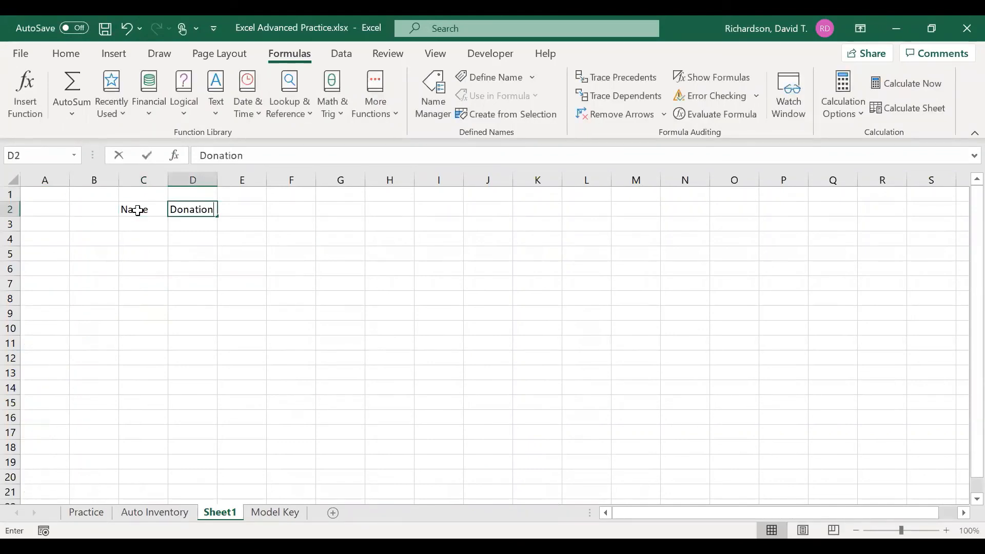
key("Return")
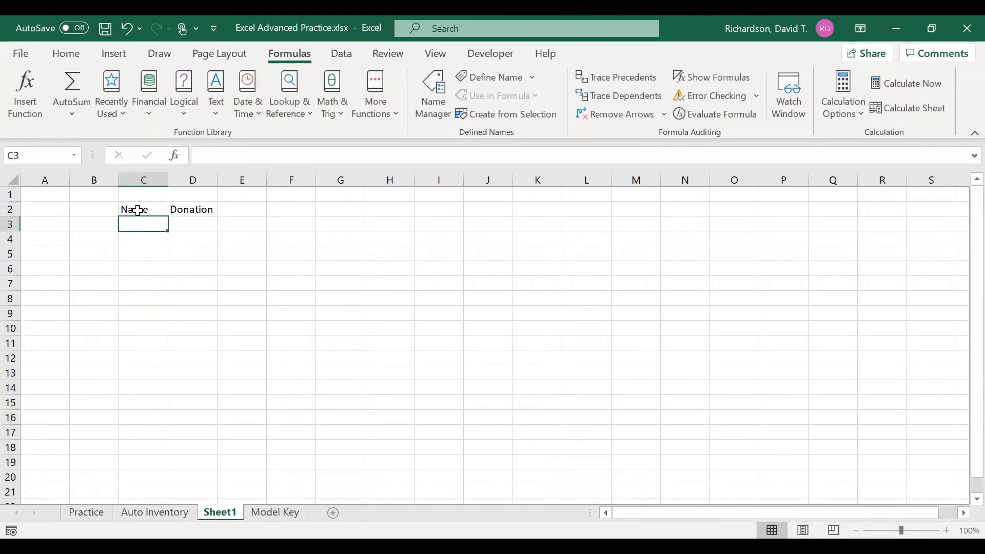
Enter a list of five sample first names in C3:C7, repeating the first name in C7.
type("Rob")
key("Return")
type("Bob")
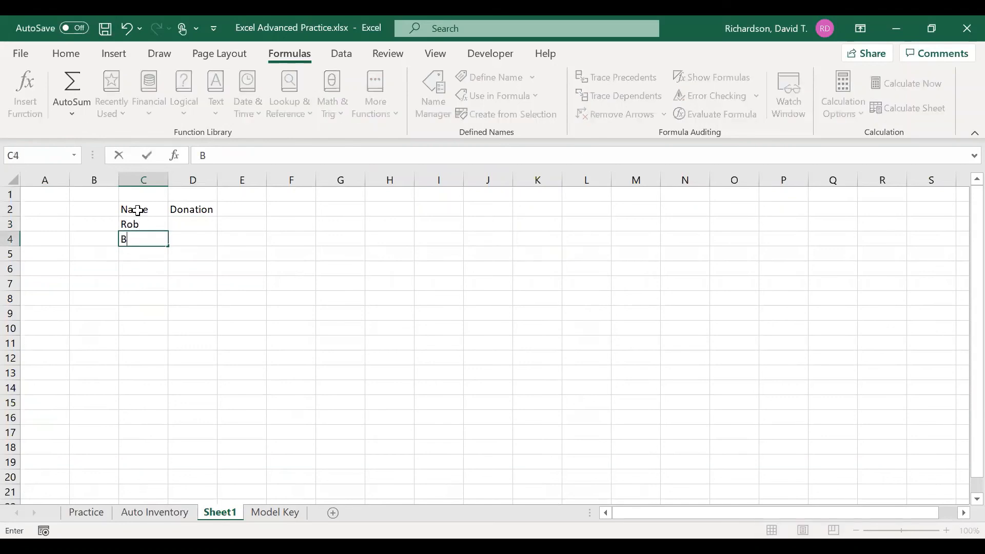
key("Return")
type("R")
key("BackSpace")
key("BackSpace")
type("J")
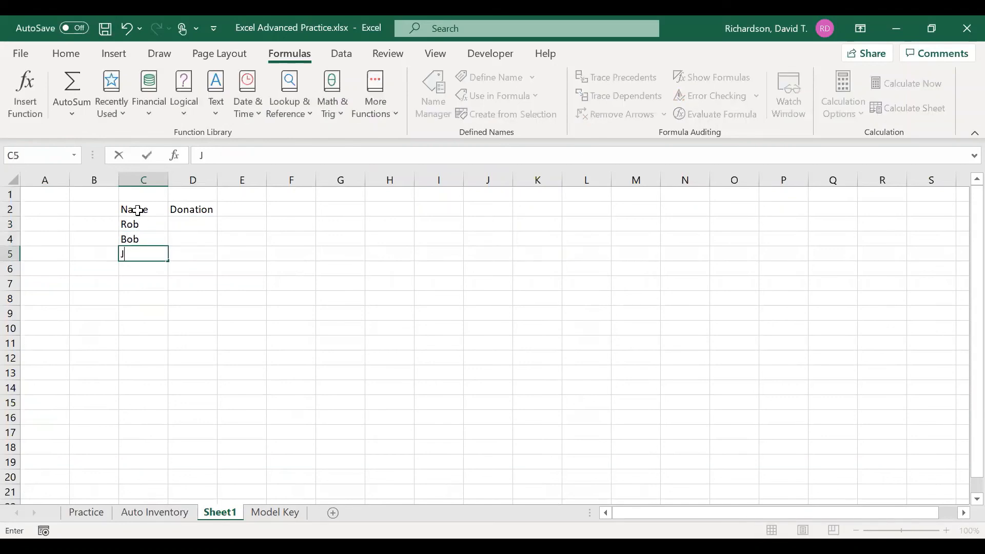
type("ill")
key("Return")
type("Rachel")
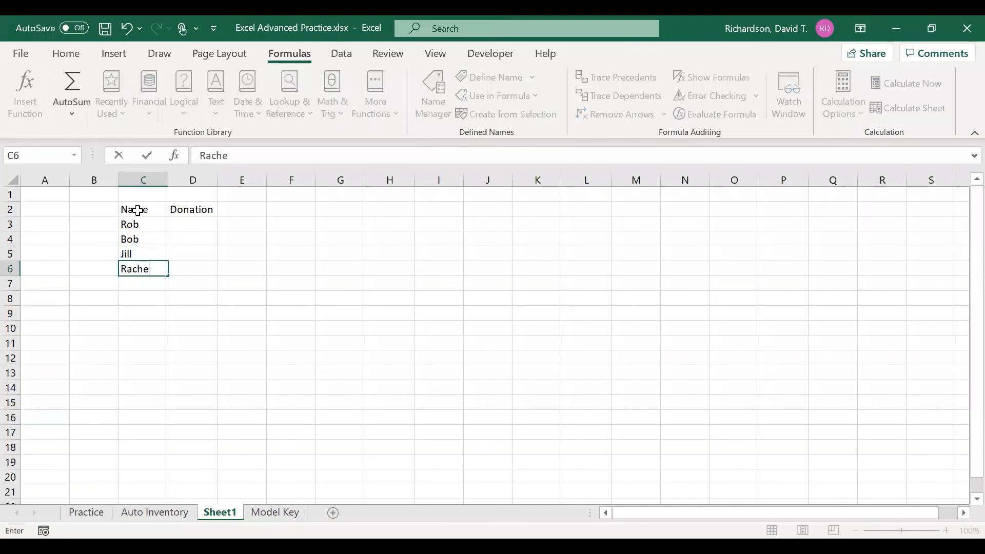
key("Return")
type("BR")
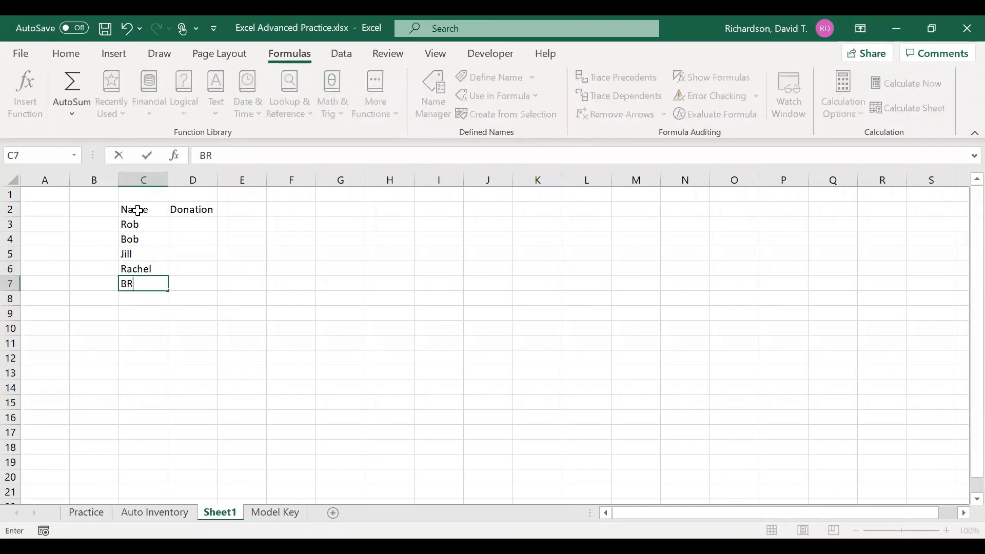
key("BackSpace")
key("BackSpace")
type("R")
key("Return")
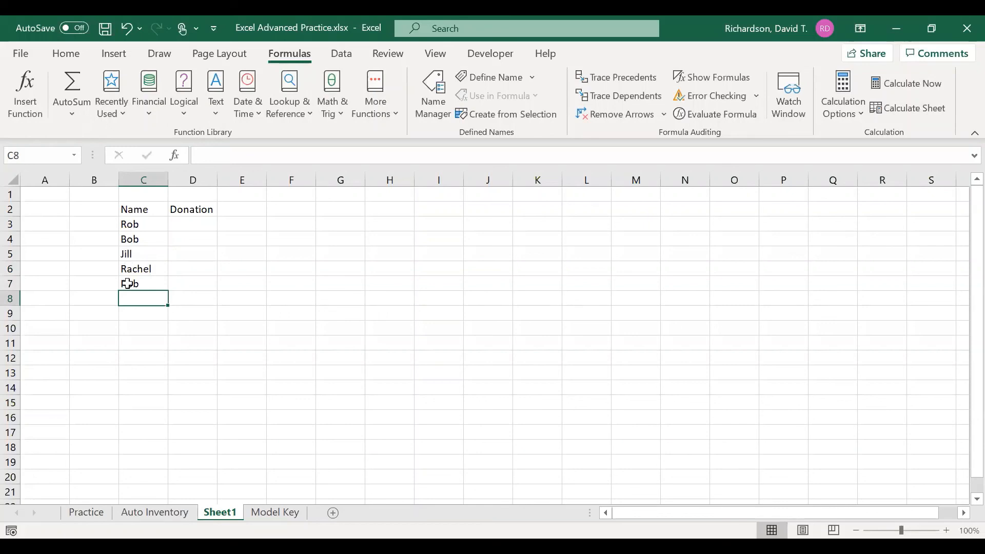
Clear the contents of C7:D7 and undo the deletion.
left_click(128, 282)
left_click(10, 283)
left_click_drag(39, 283, 255, 283)
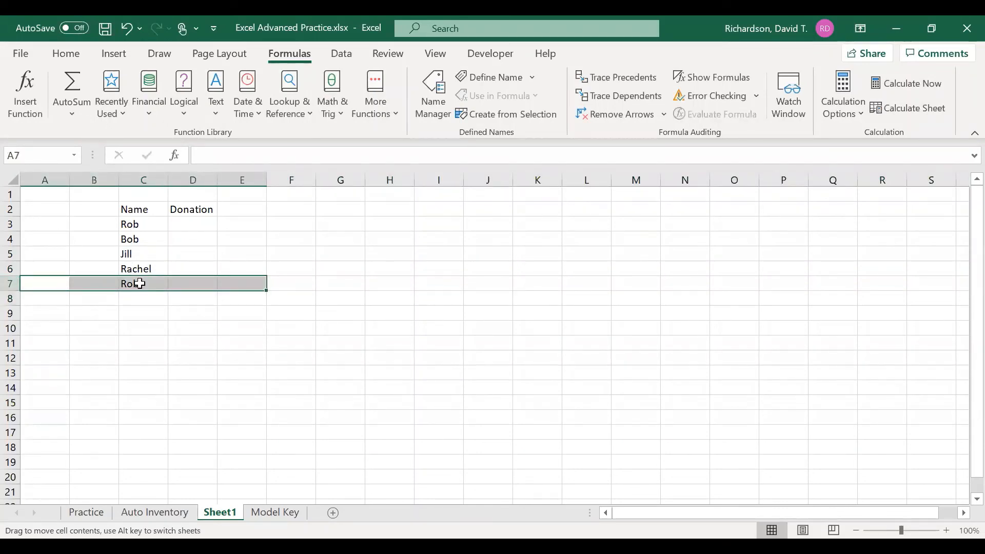
left_click_drag(137, 283, 194, 284)
key("Delete")
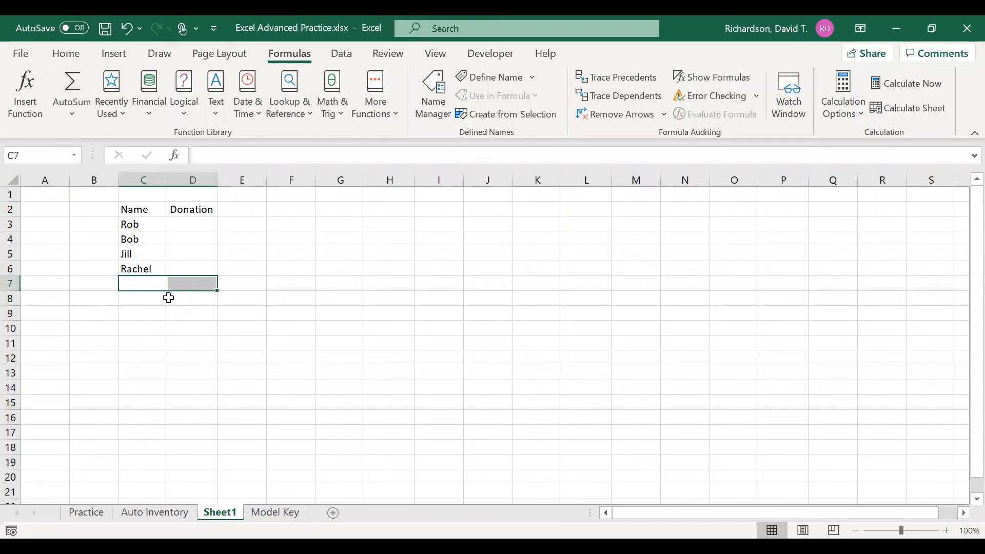
key("ctrl+z")
left_click(179, 284)
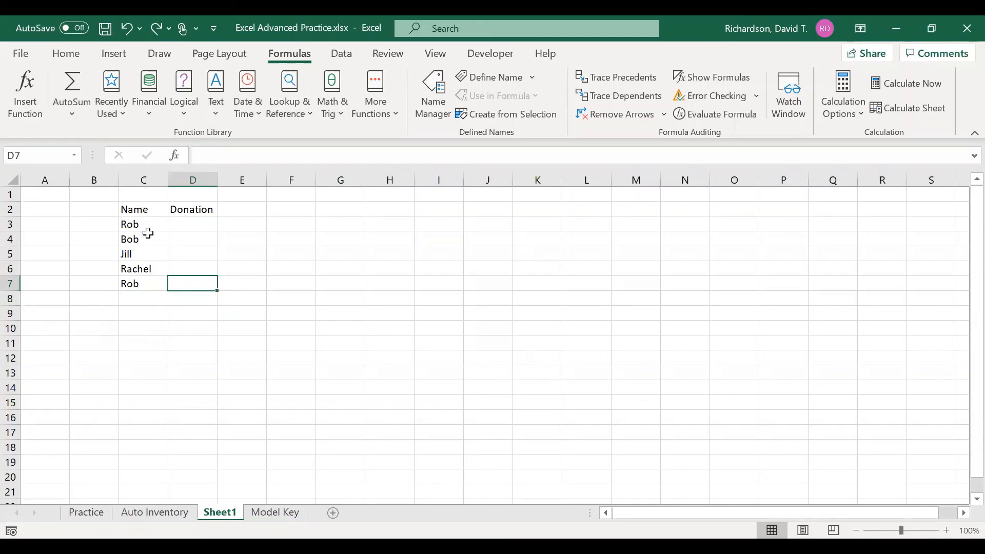
Highlight duplicate values in C3:C7 with a conditional formatting rule using Light Red Fill with Dark Red Text.
left_click_drag(139, 224, 146, 286)
left_click(342, 57)
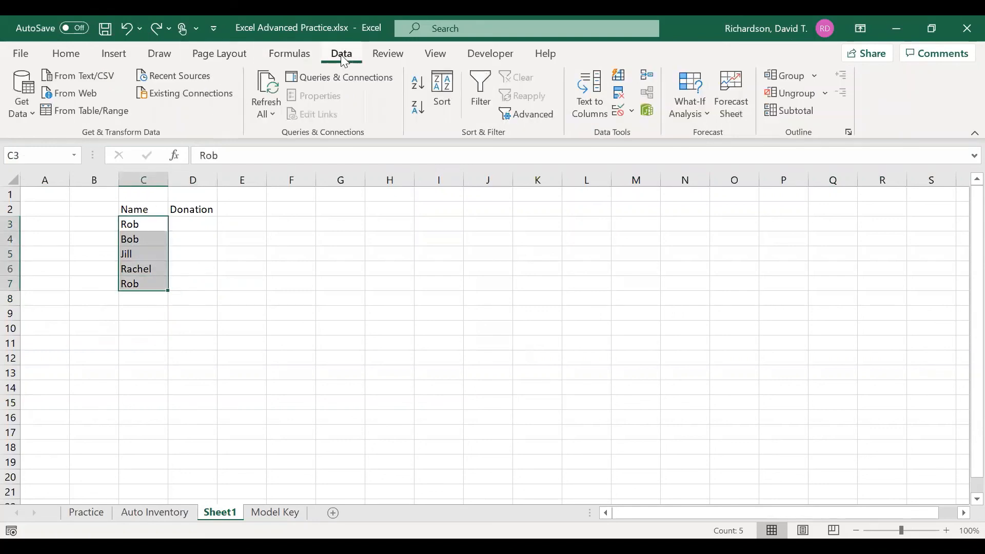
left_click(634, 110)
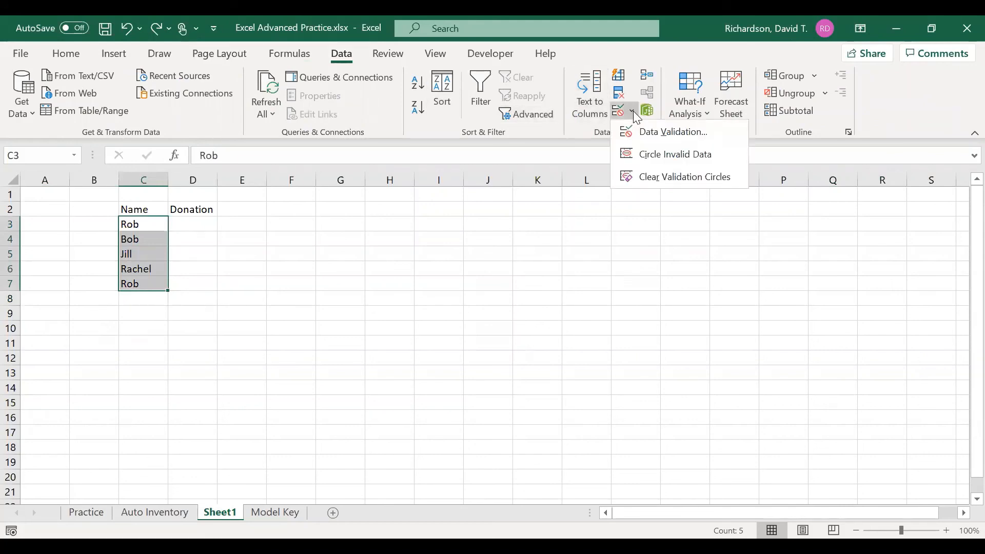
left_click(624, 96)
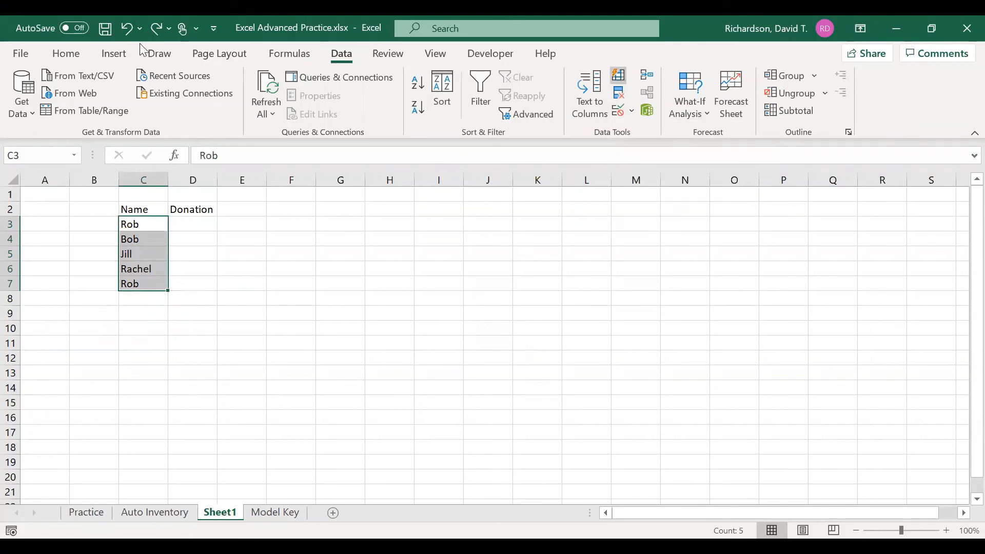
left_click(66, 53)
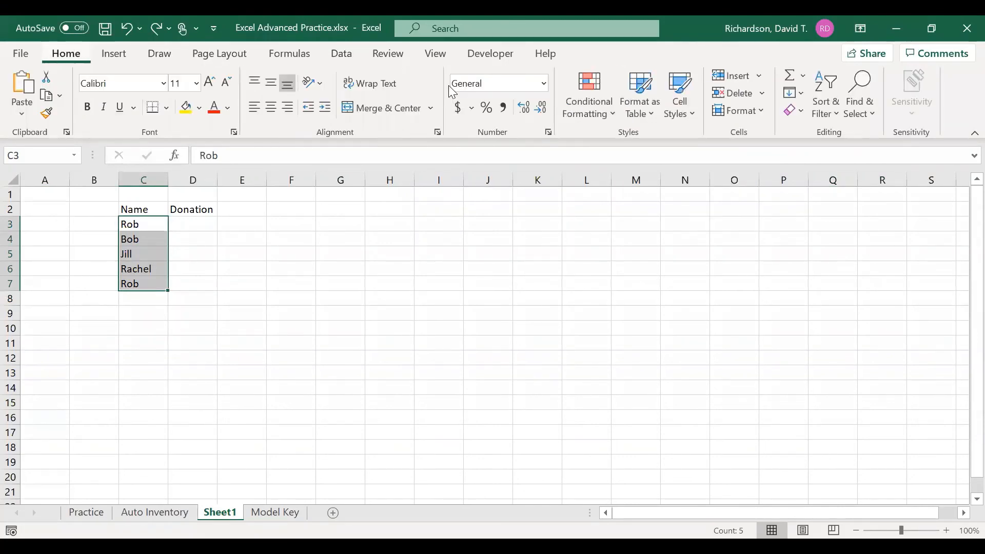
left_click(596, 115)
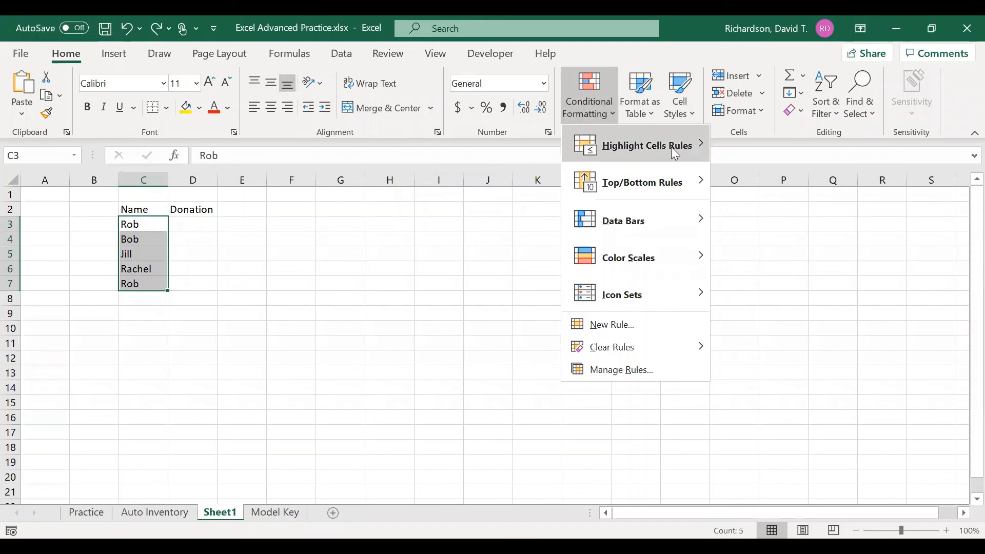
mouse_move(680, 151)
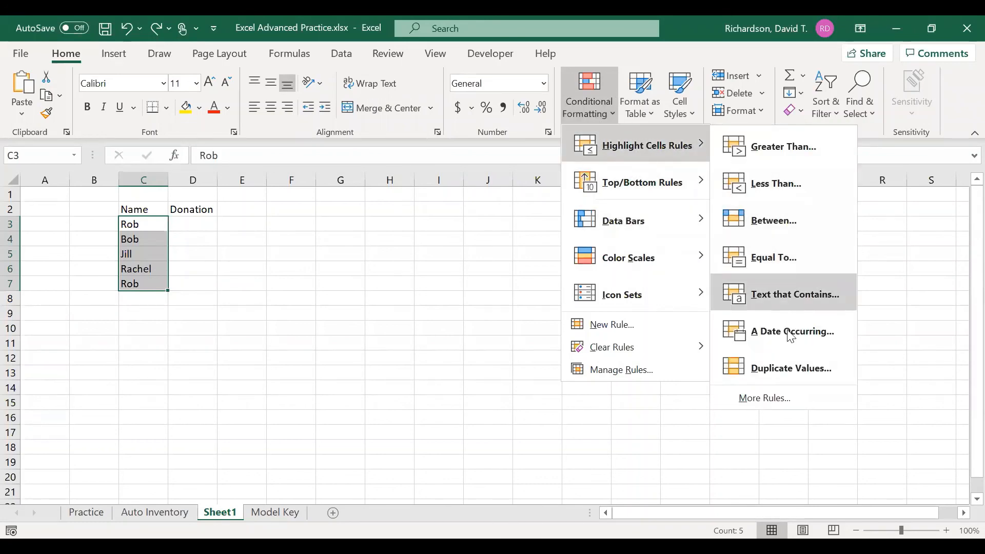
left_click(791, 359)
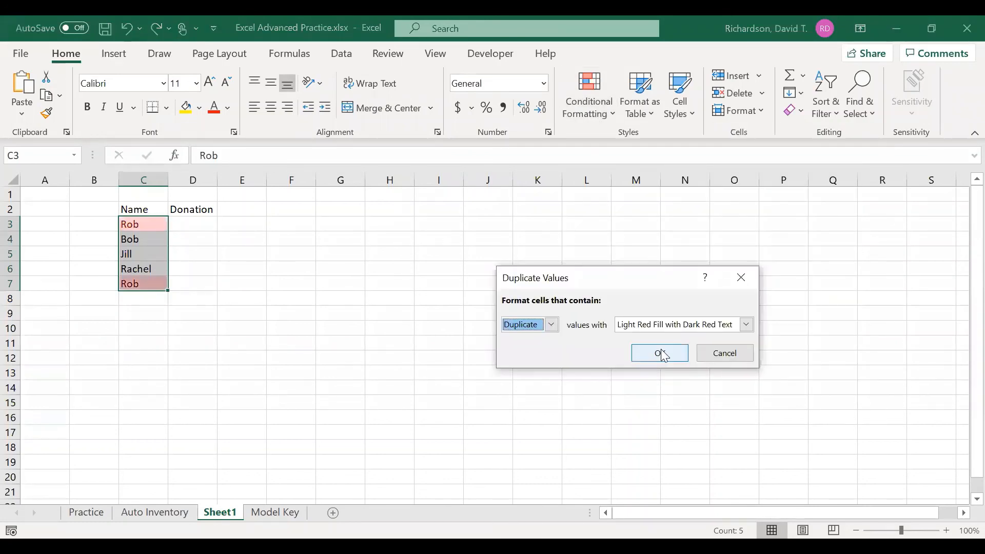
left_click(663, 354)
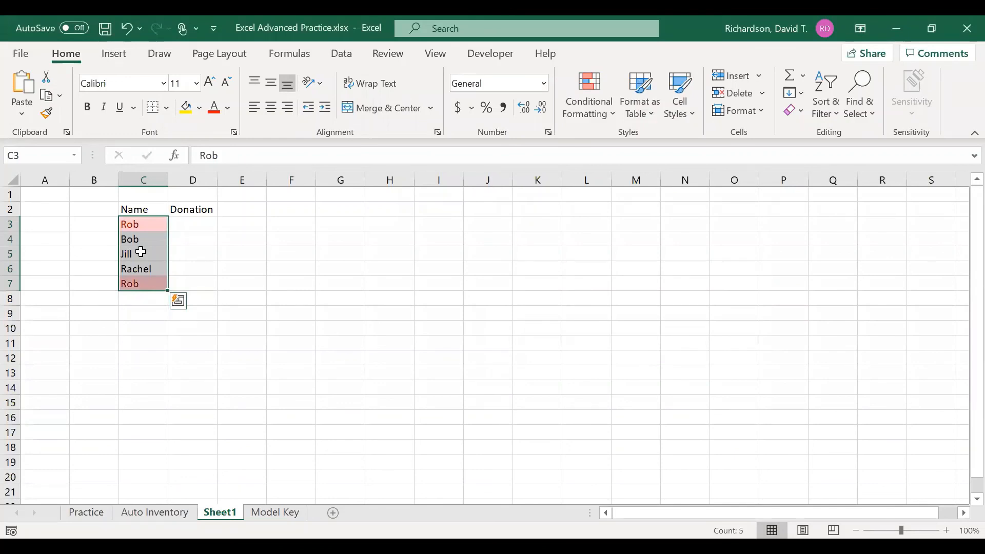